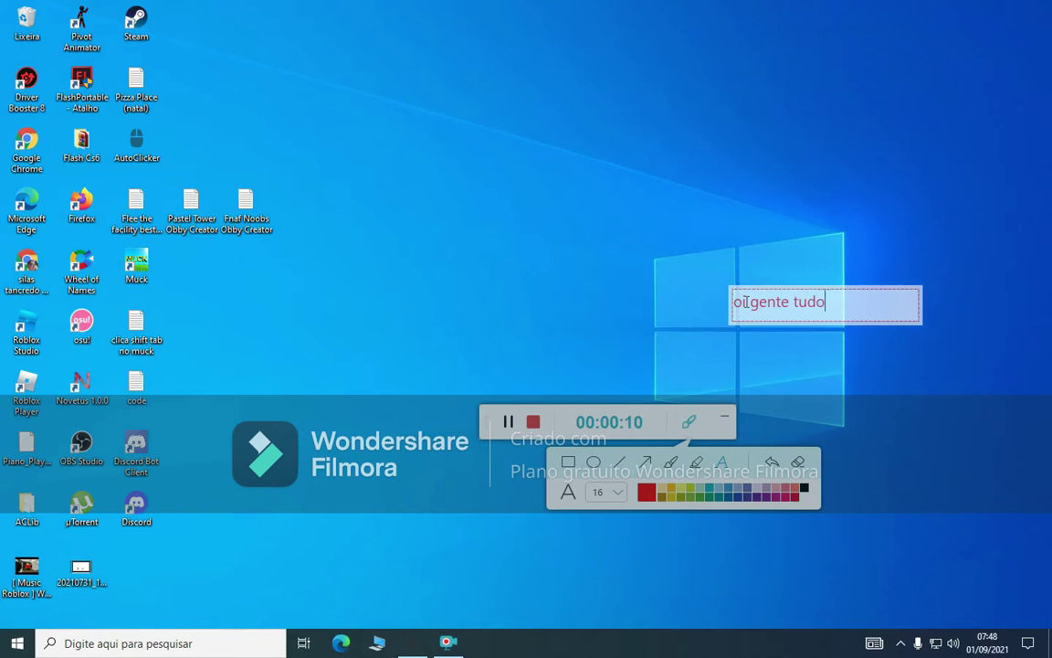
- Complete the red on-screen text annotation to read "oi gente tudo bem com Vocês Hoje Eu Vou Ensinar Como Ter"
text(Rewrite)
key(BackSpace)
key(BackSpace)
key(BackSpace)
key(BackSpace)
key(BackSpace)
key(BackSpace)
key(BackSpace)
text(Voc)
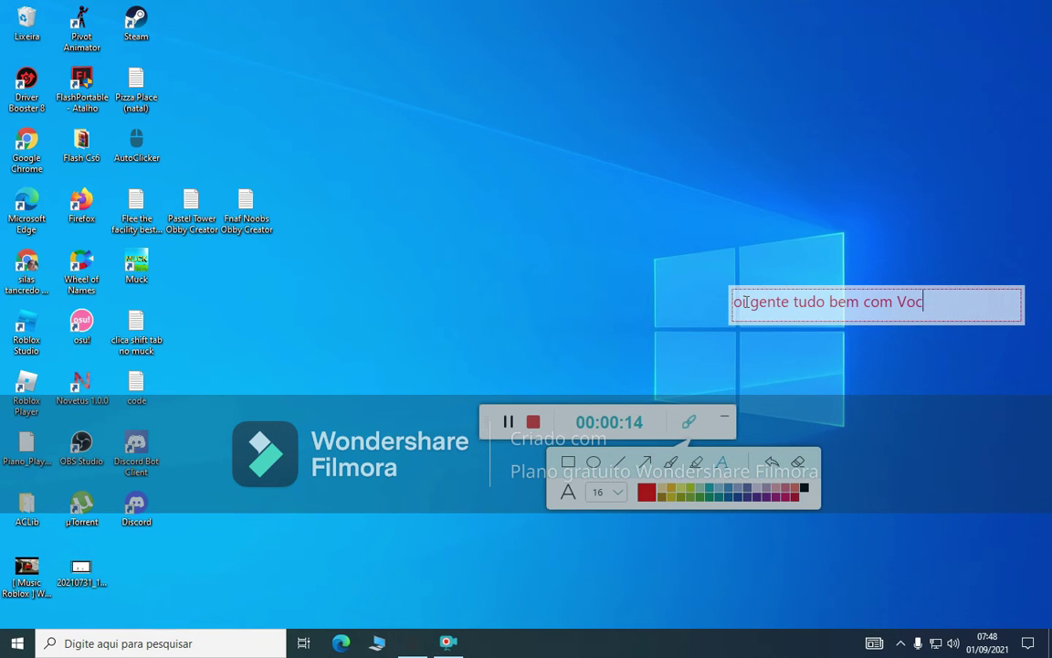
text(ês Hoje)
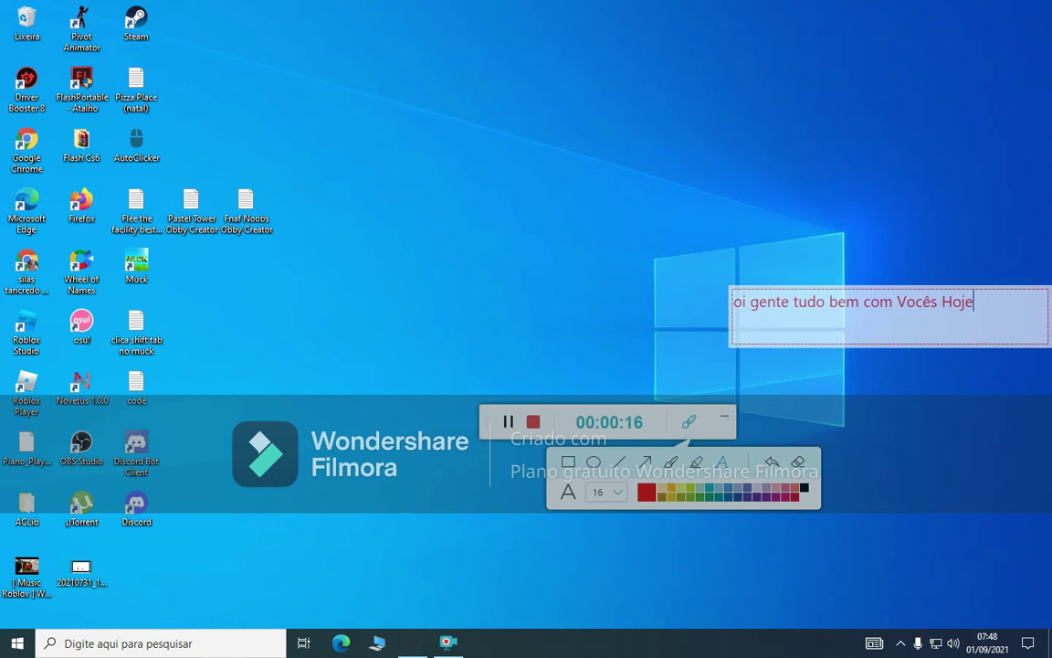
text( Eu Vou Ensina)
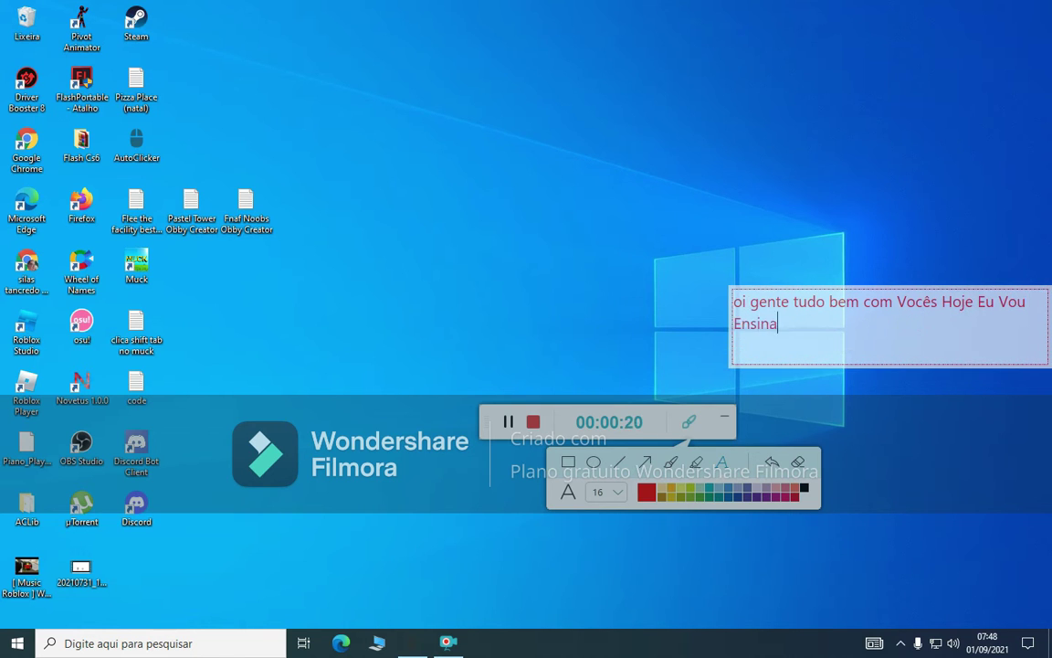
text(r Como TR)
click(508, 422)
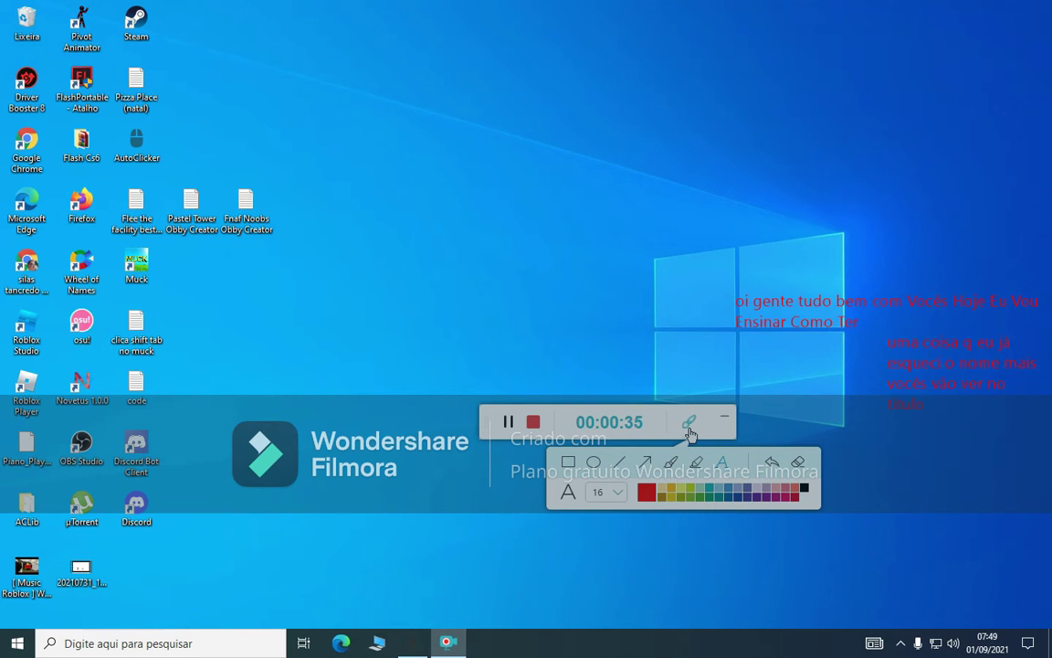
- Erase all the greeting annotations from the desktop with the recorder's drawing tools
key(Escape)
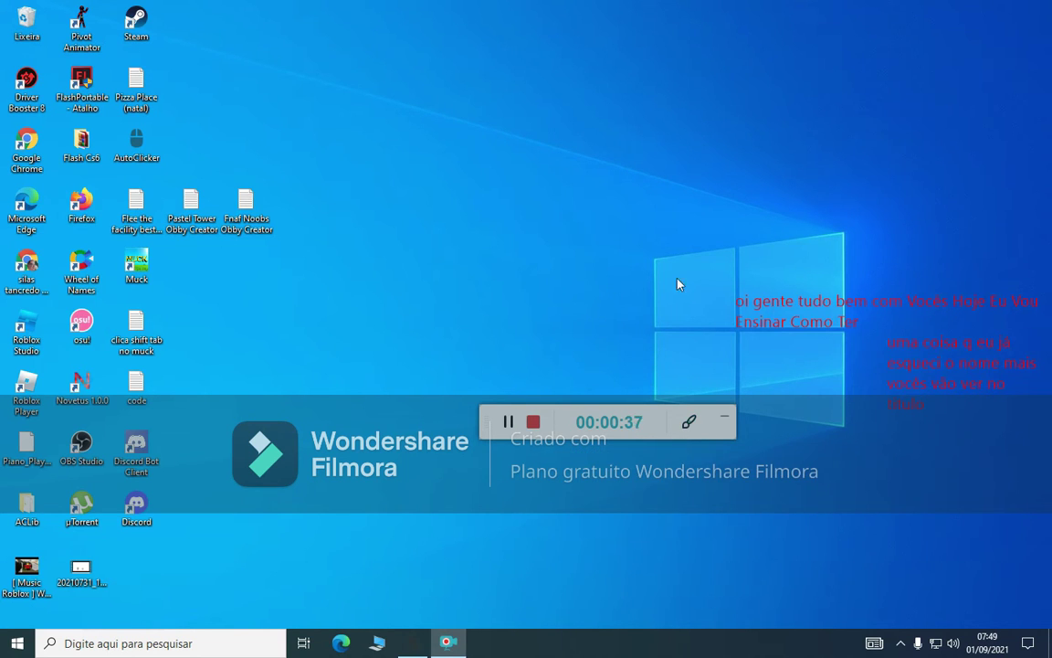
click(688, 421)
click(794, 463)
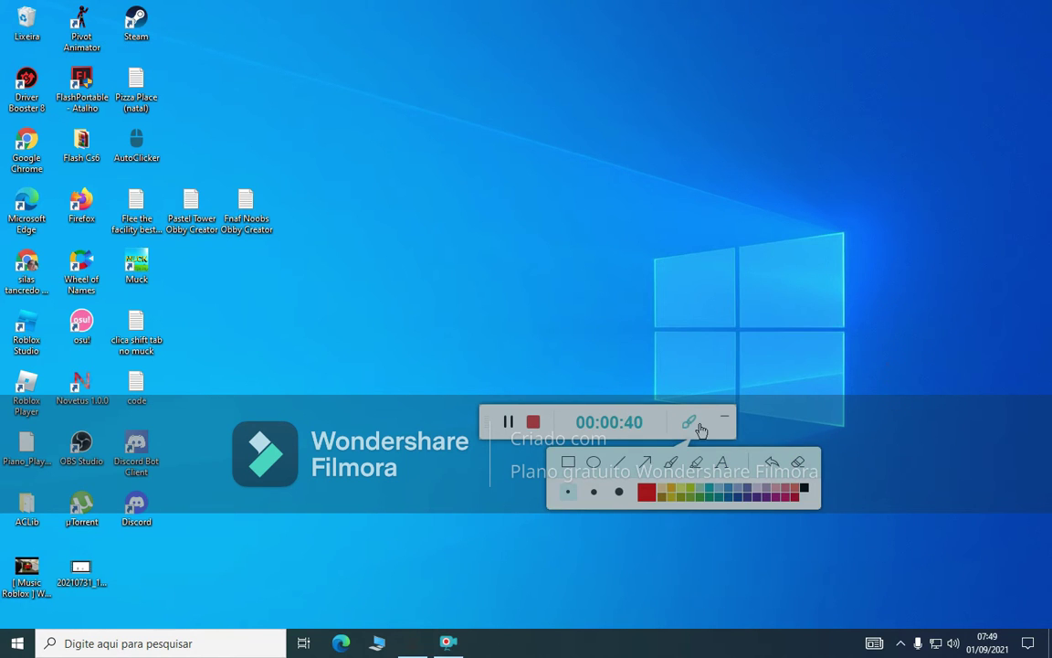
- Add a text annotation reading "vamos la" over the Windows logo on the desktop
click(722, 461)
click(833, 296)
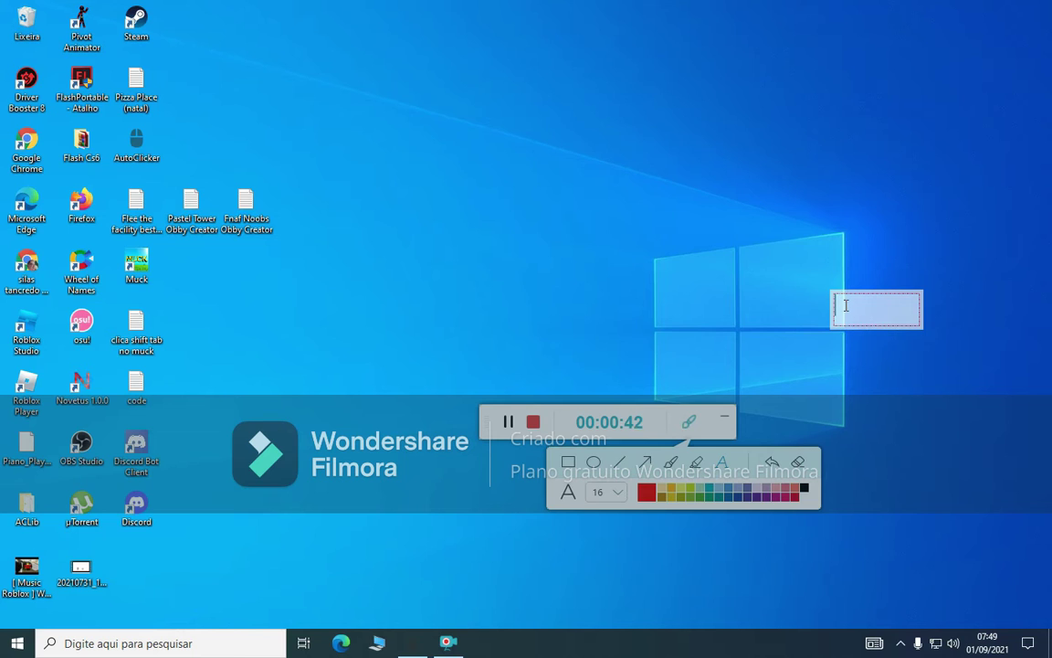
text(vamos la)
key(Return)
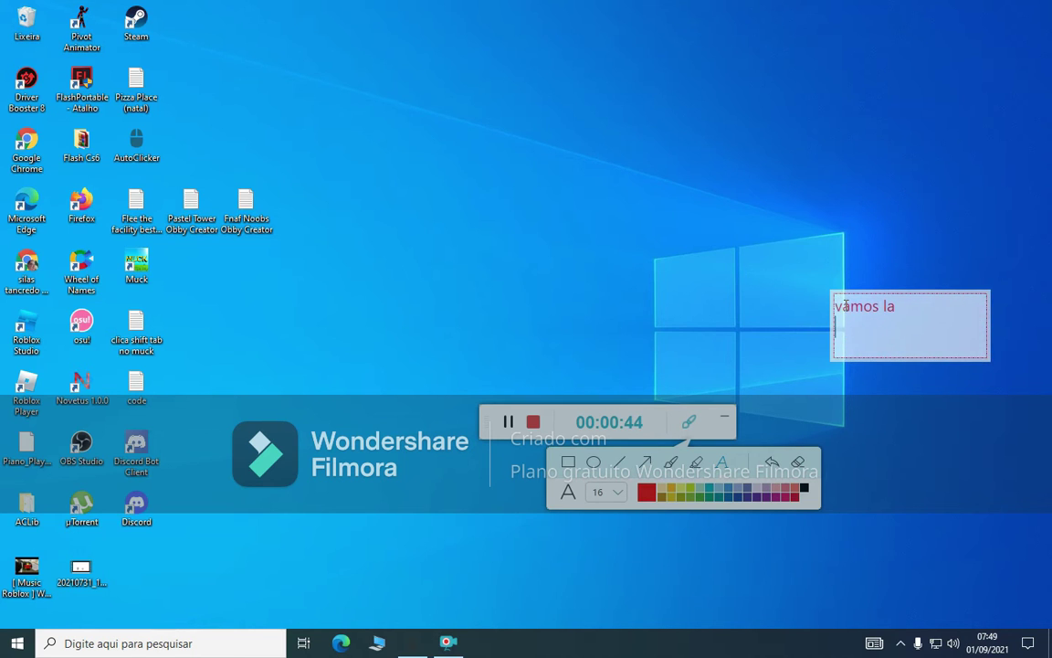
click(761, 339)
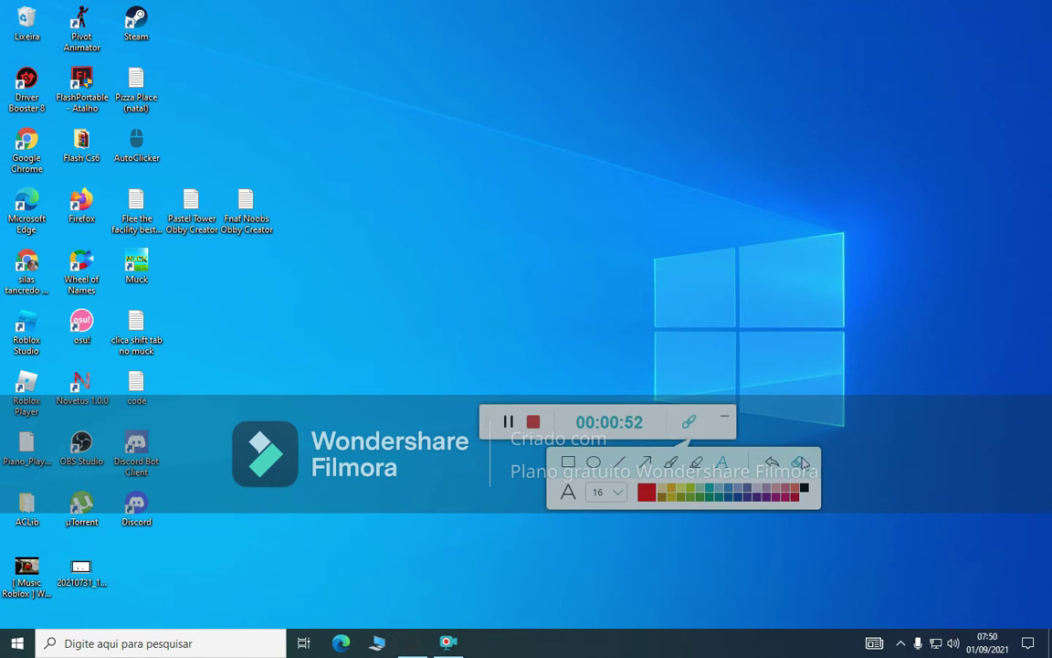
- Add a text annotation reading "primeiro você clica o botão direito no jogo" on the empty desktop beside the icons
click(243, 399)
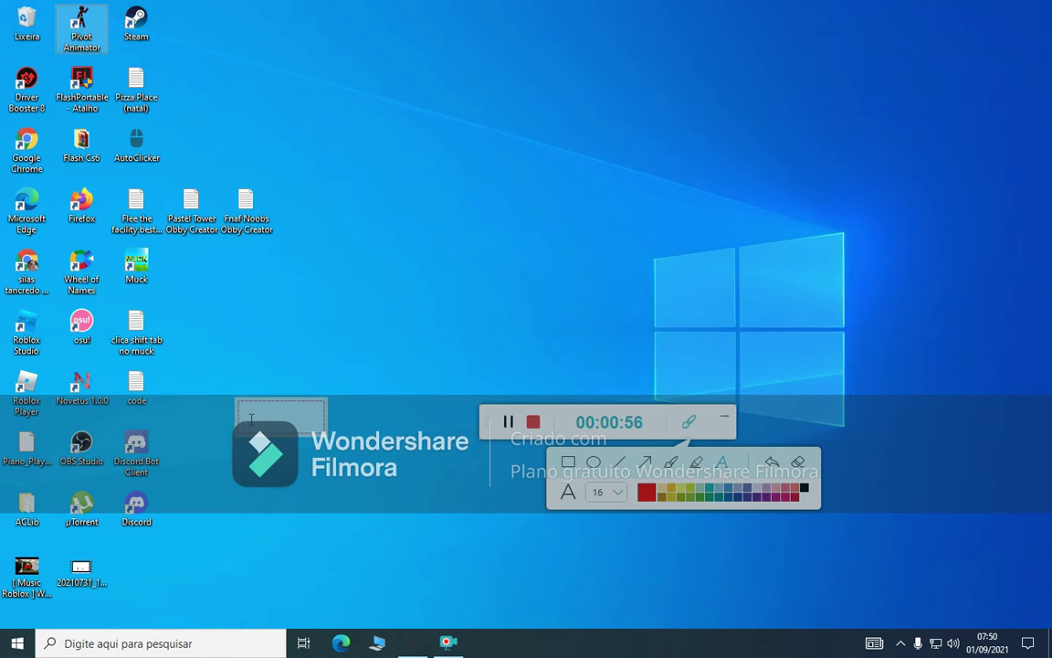
text(primeiro voC)
key(BackSpace)
text(cê clica)
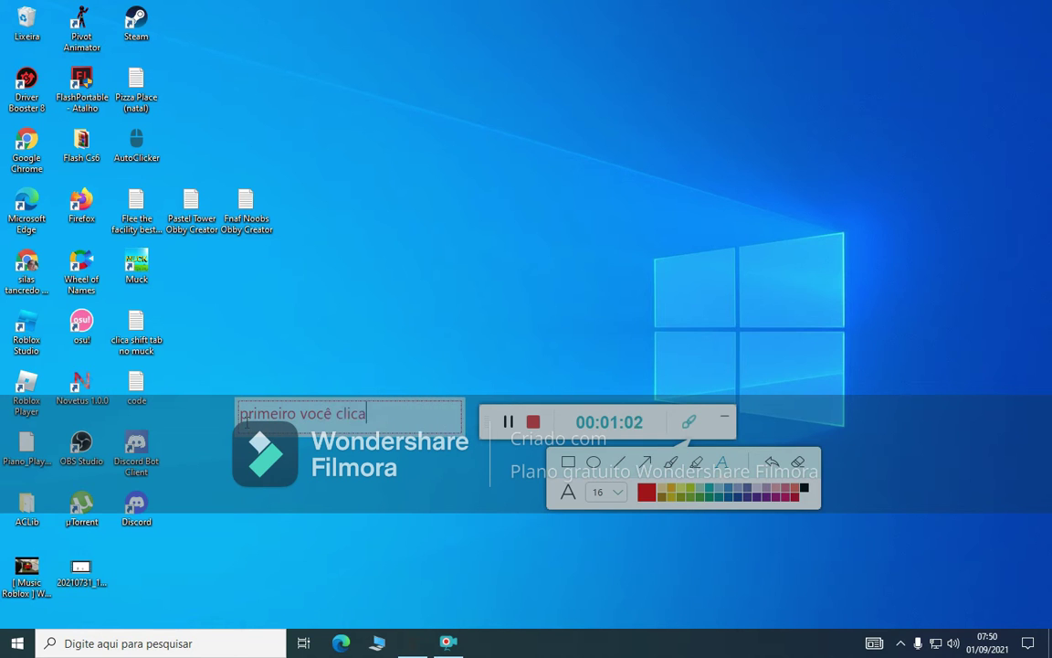
text( o bot)
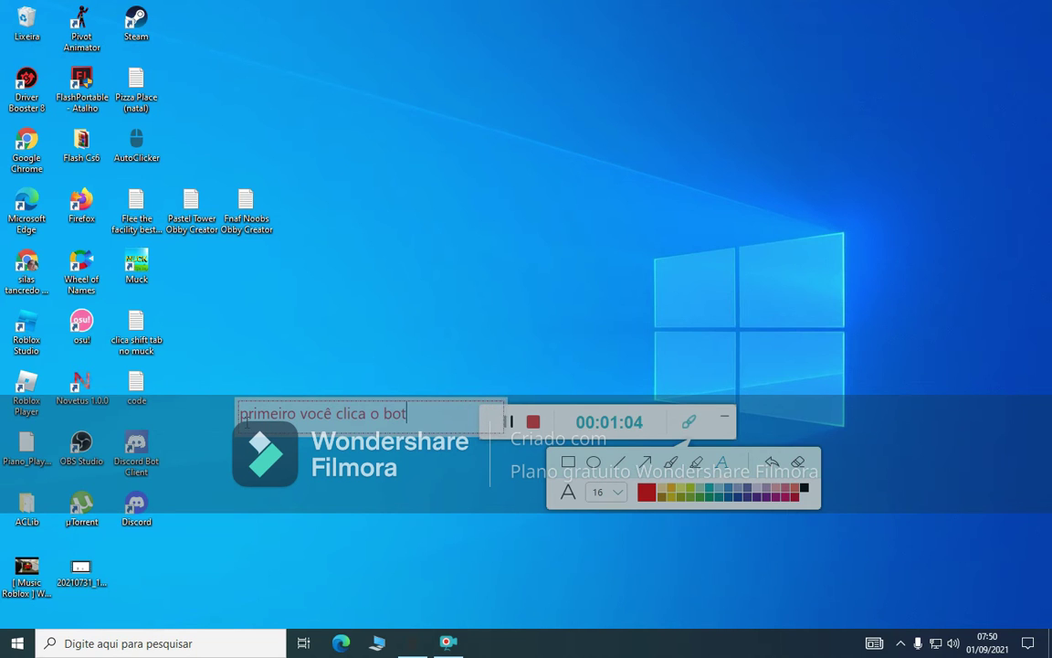
text(ão direito)
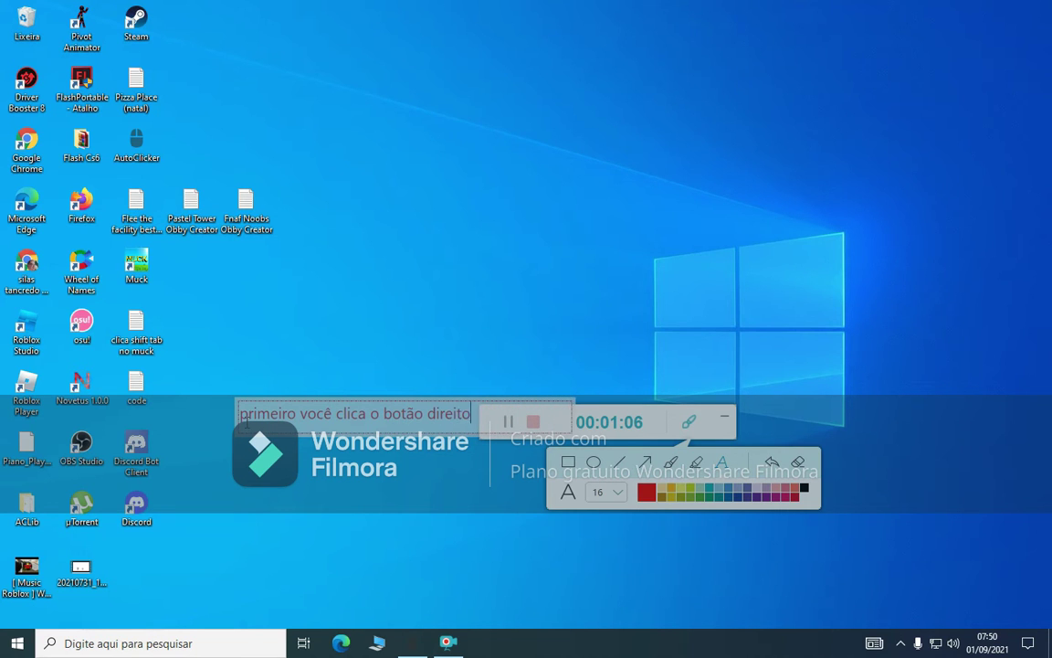
text( no aplicato)
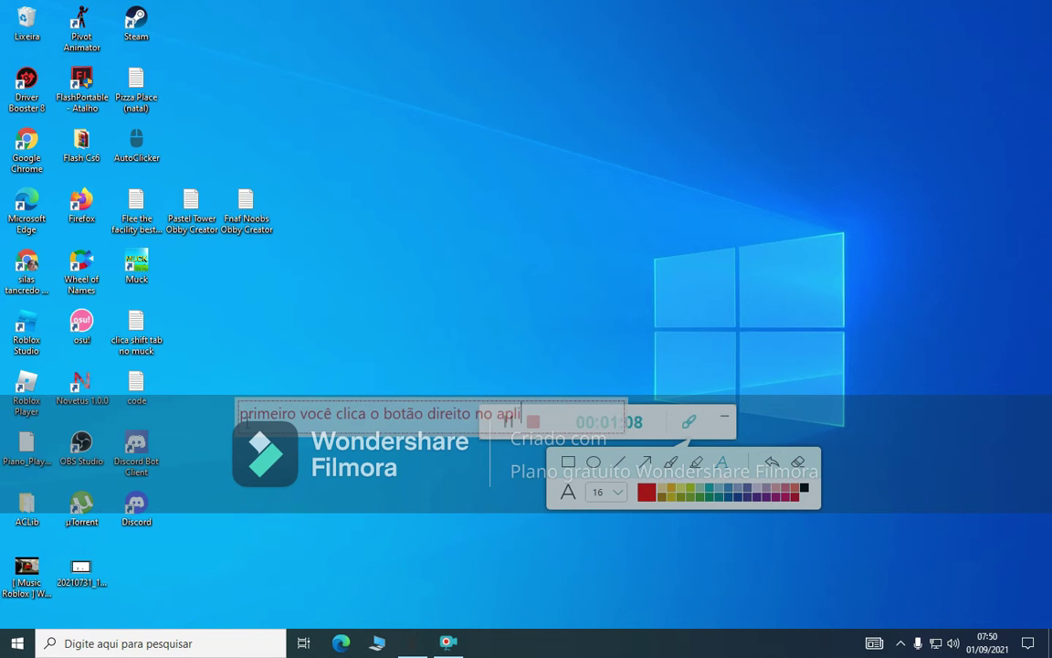
key(BackSpace)
key(BackSpace)
key(BackSpace)
key(BackSpace)
key(BackSpace)
key(BackSpace)
key(BackSpace)
key(BackSpace)
text(jogo)
- Move the recording bar clear of the text and add "e depois em abrir local do arquivo" below the first instruction
mouse_move(664, 415)
mouse_down()
mouse_move(753, 366)
mouse_move(806, 386)
mouse_up()
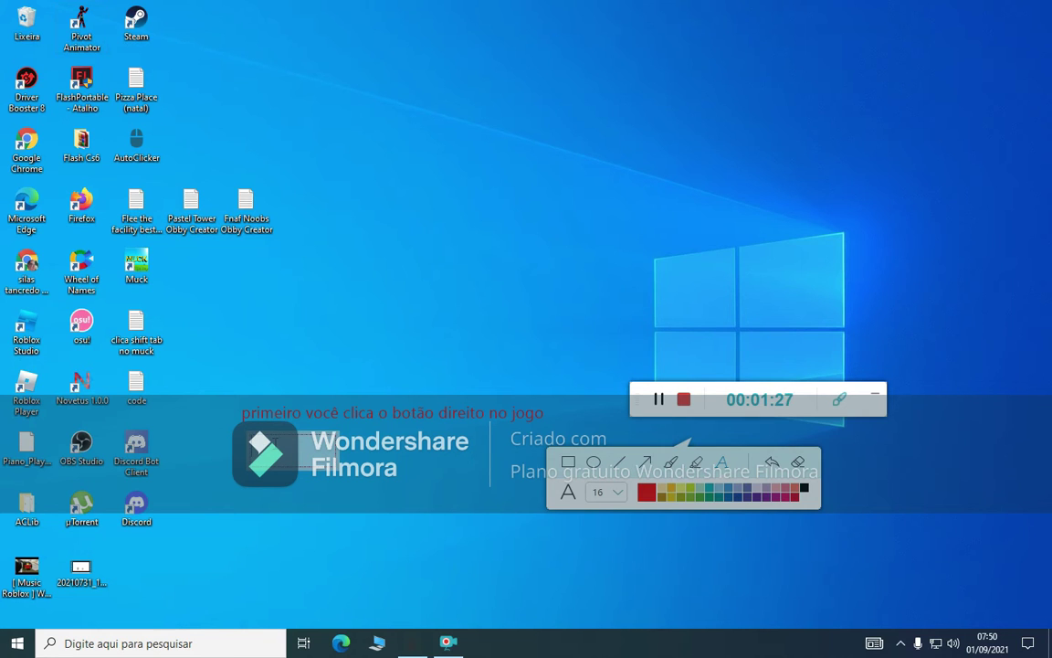
text(Jogo)
text(ois em cem)
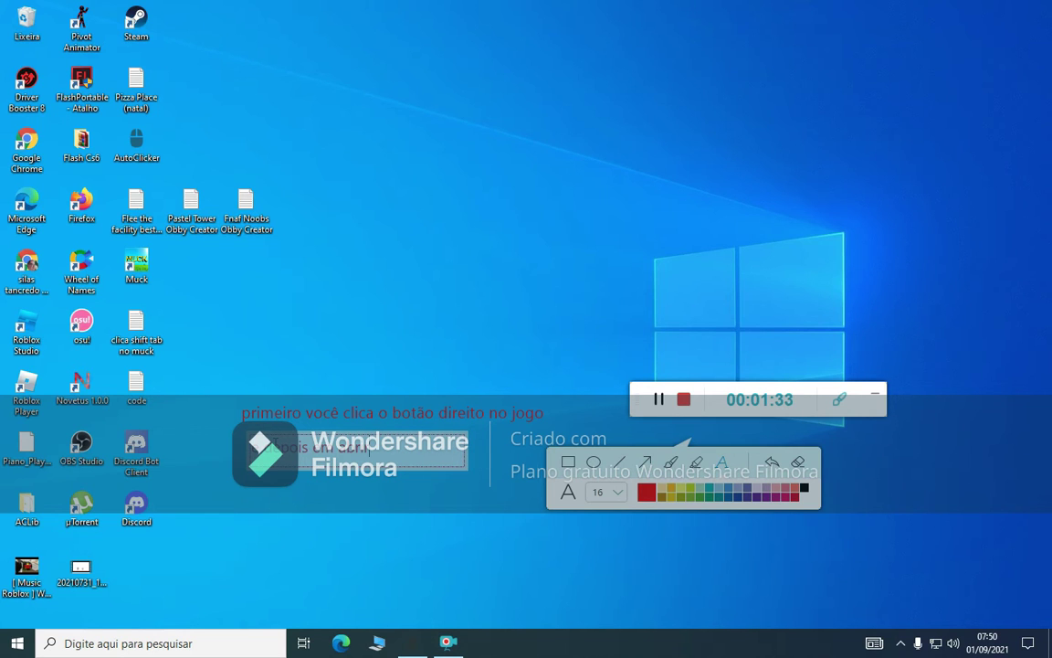
text(local)
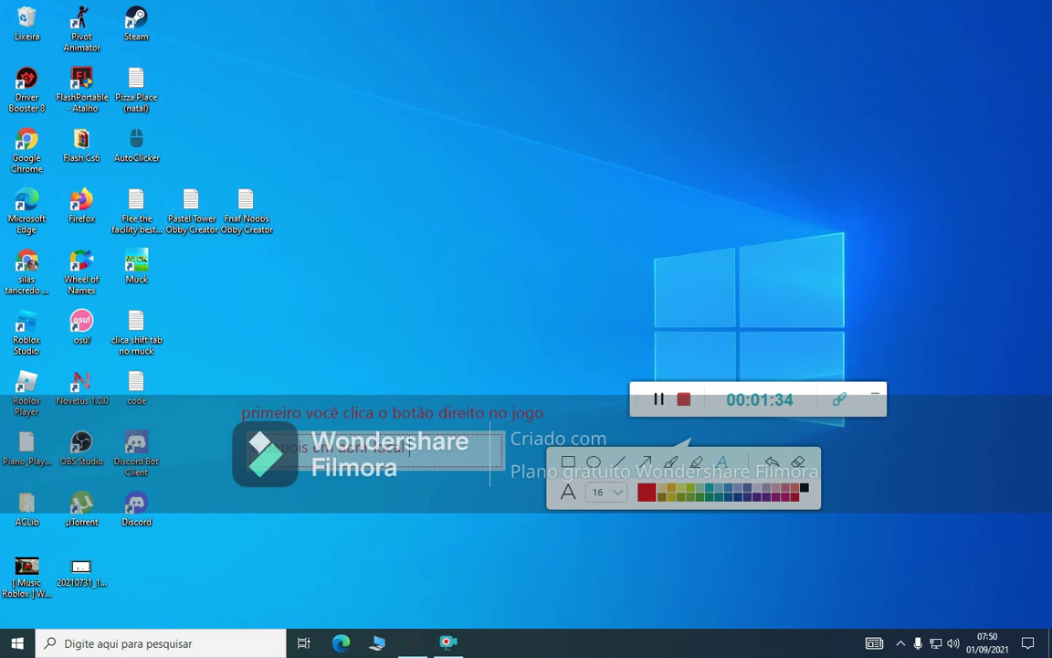
text( qo arquivo)
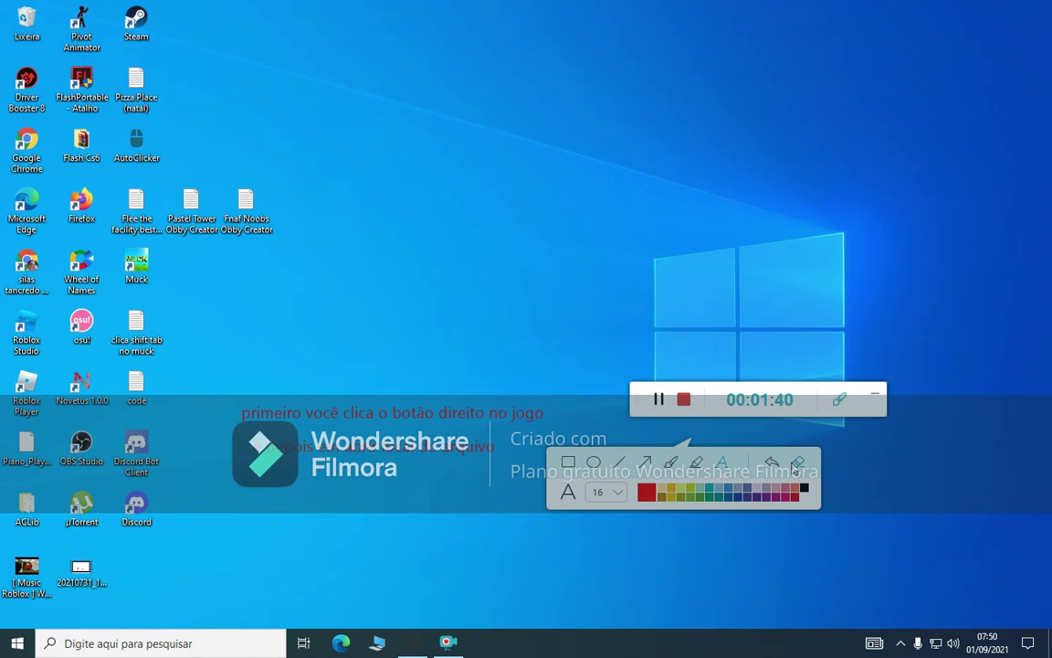
- Open the file location of the Roblox Player desktop shortcut
click(396, 323)
drag(482, 333, 533, 373)
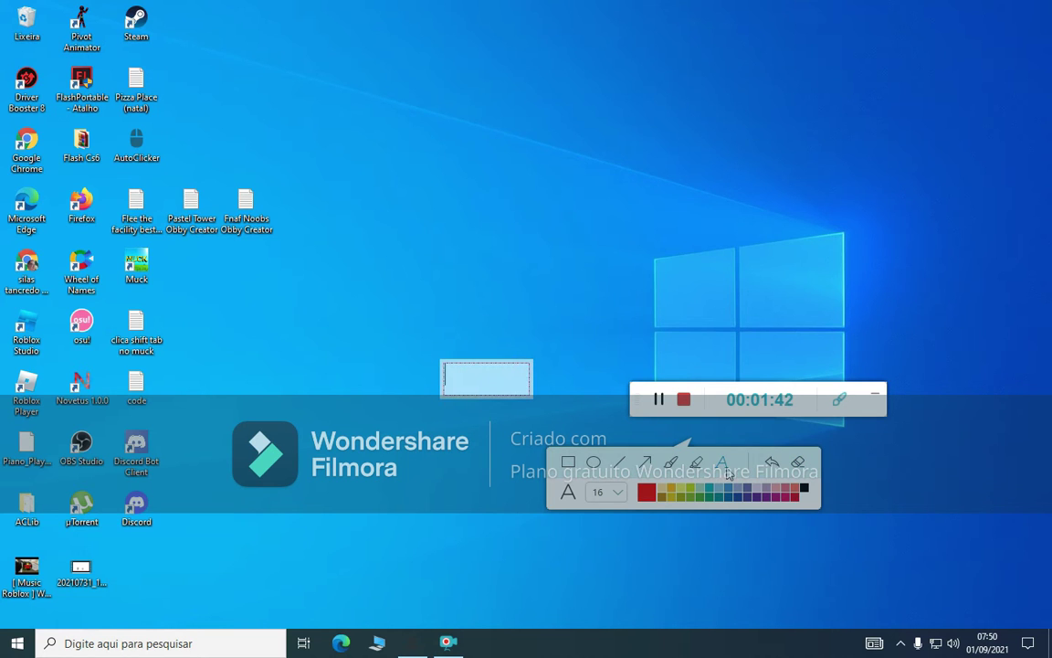
double_click(21, 400)
right_click(32, 393)
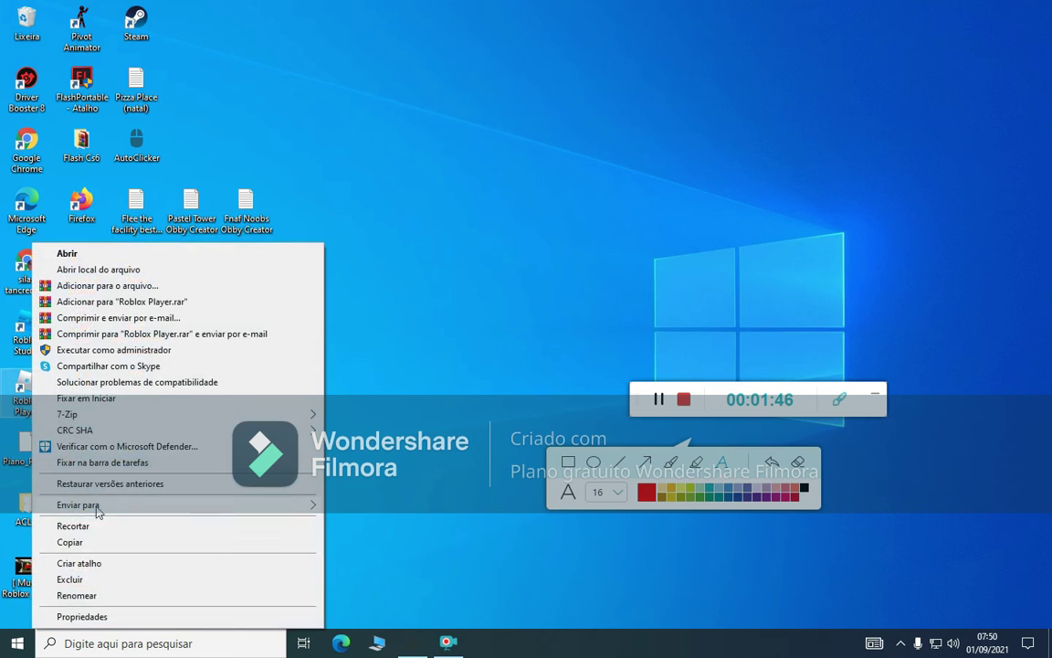
mouse_move(107, 433)
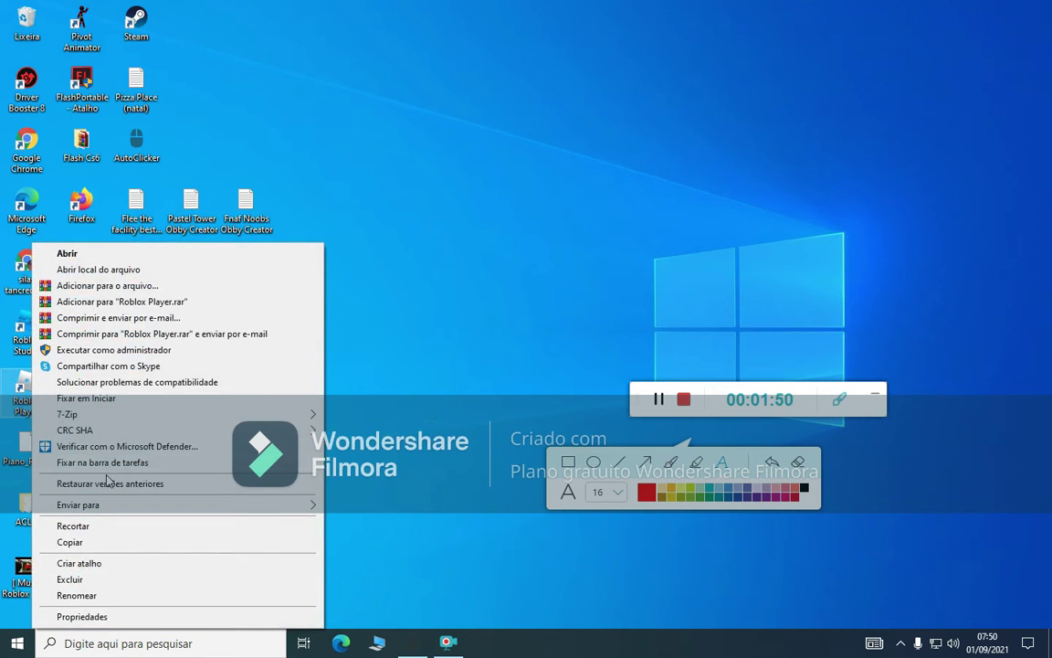
click(108, 273)
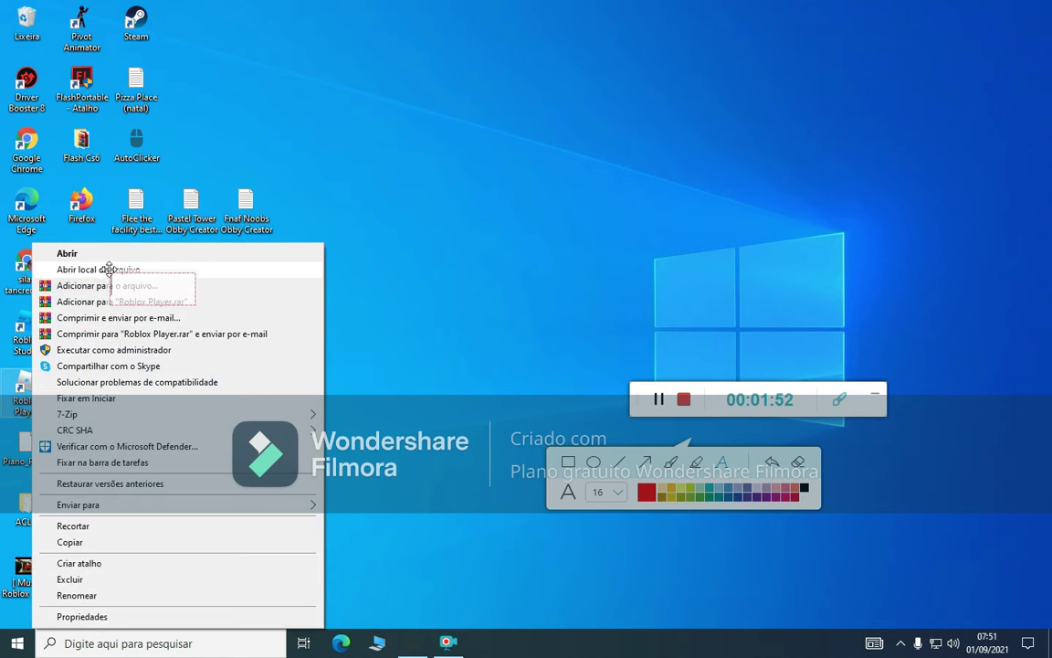
click(161, 272)
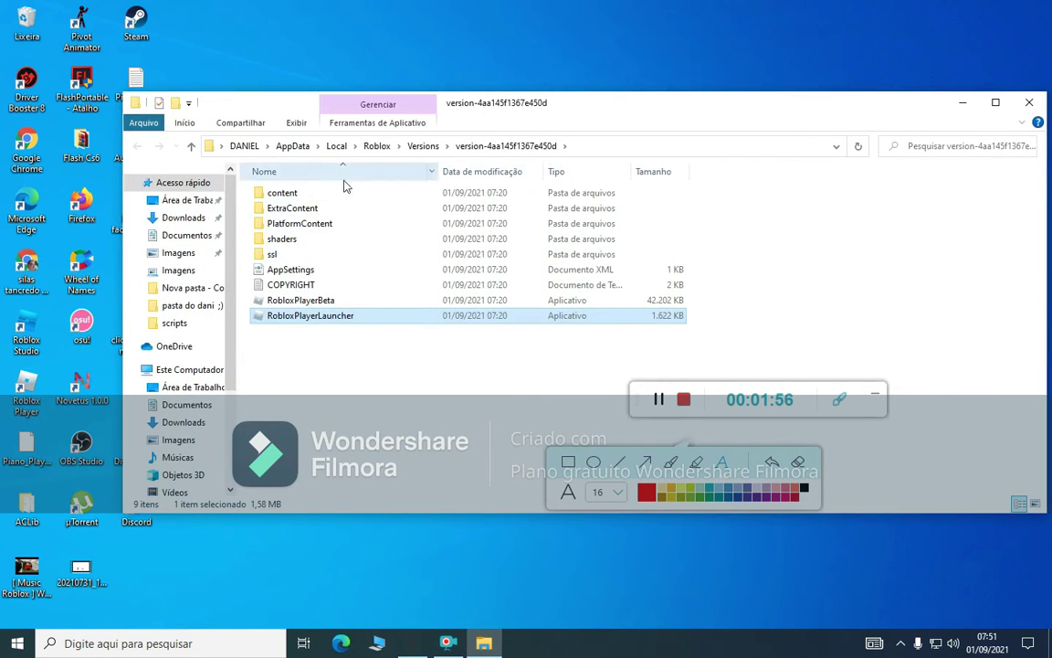
- Add a text annotation reading "vai em content" in the empty area beside the folder's file list
click(763, 332)
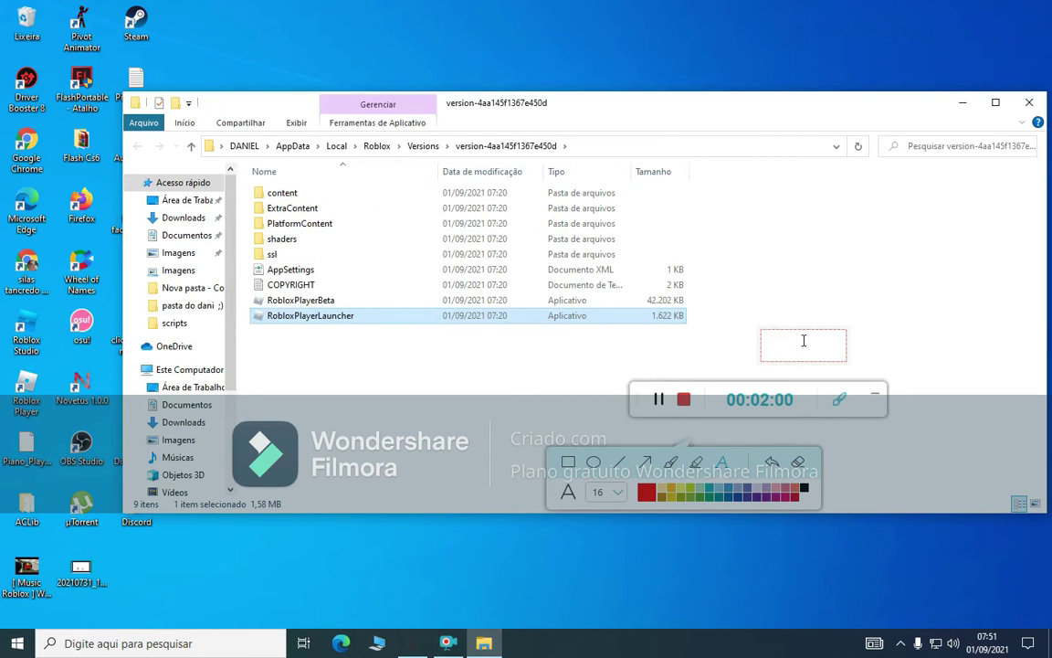
text(vai em content)
key(Return)
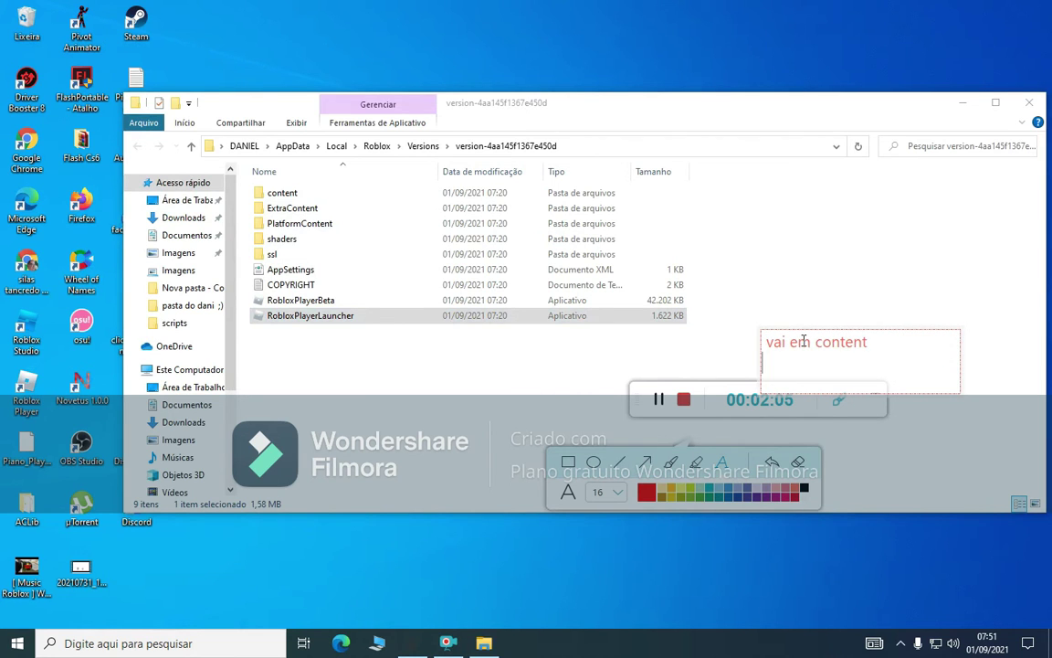
click(782, 271)
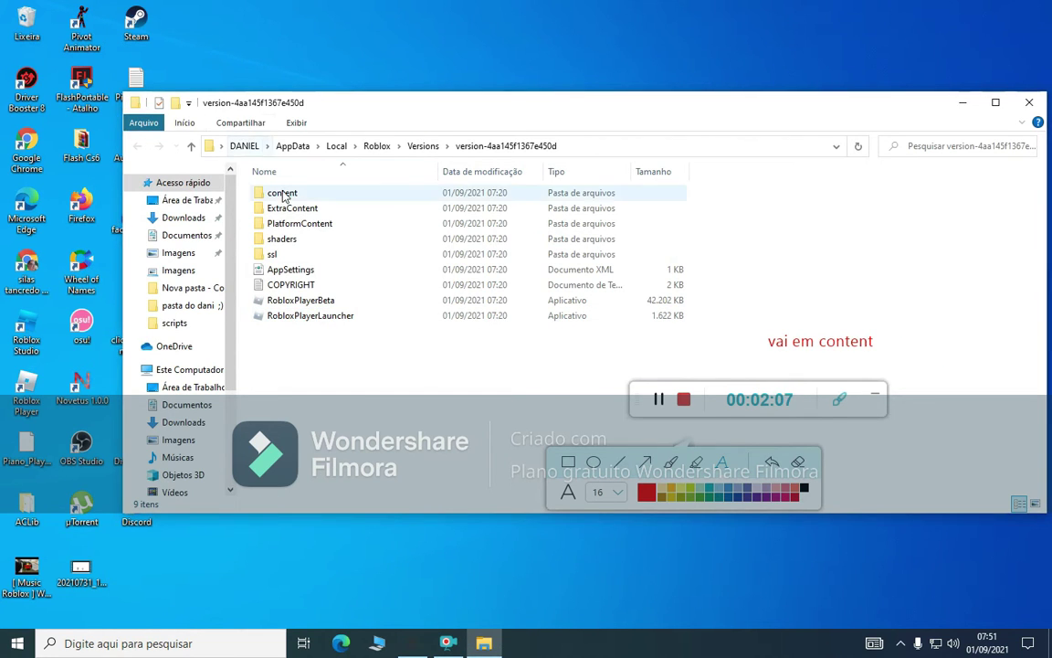
- Erase the annotation, leave drawing mode and open the content folder
click(289, 195)
drag(292, 192, 284, 193)
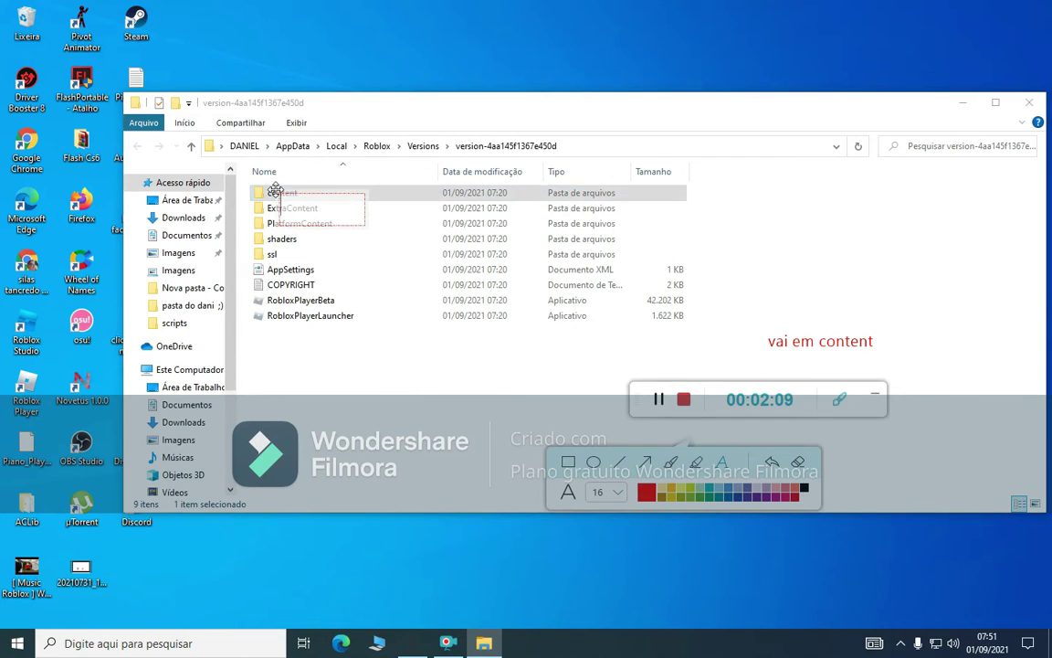
click(795, 464)
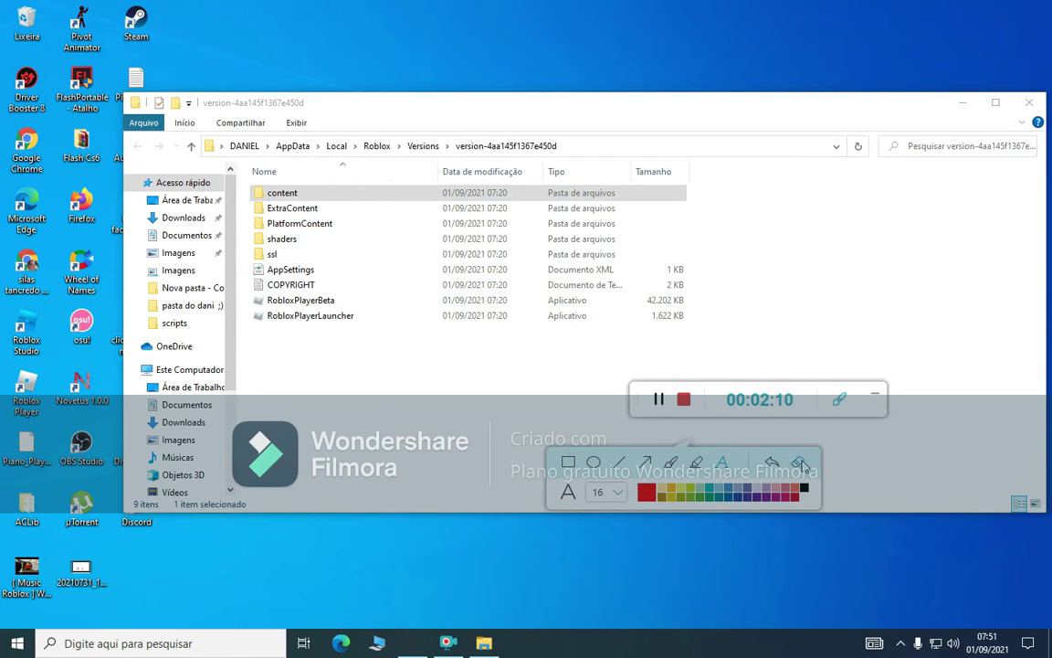
click(839, 399)
click(278, 194)
double_click(283, 194)
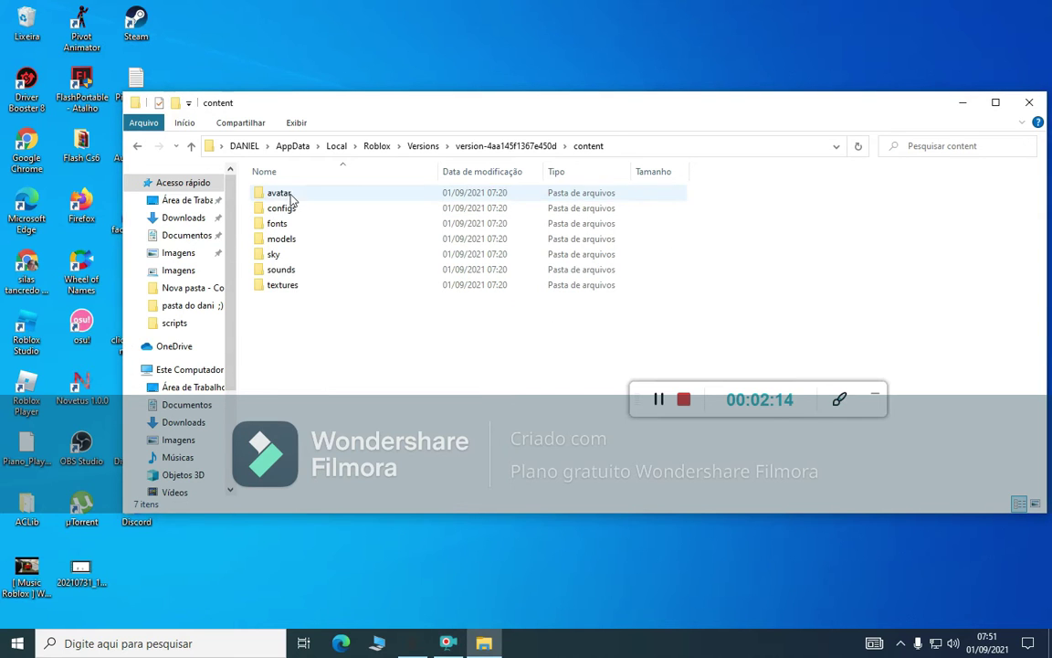
- Add a text annotation reading "e depois em Textures" in the empty area beside the content folder's list
click(839, 399)
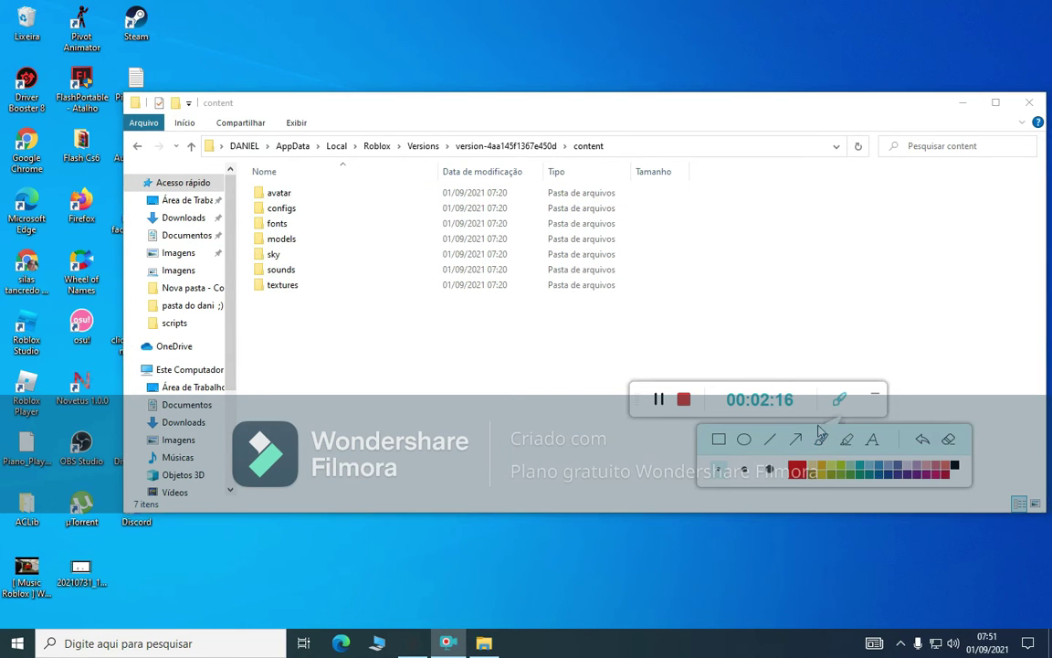
click(842, 280)
text(e depois em)
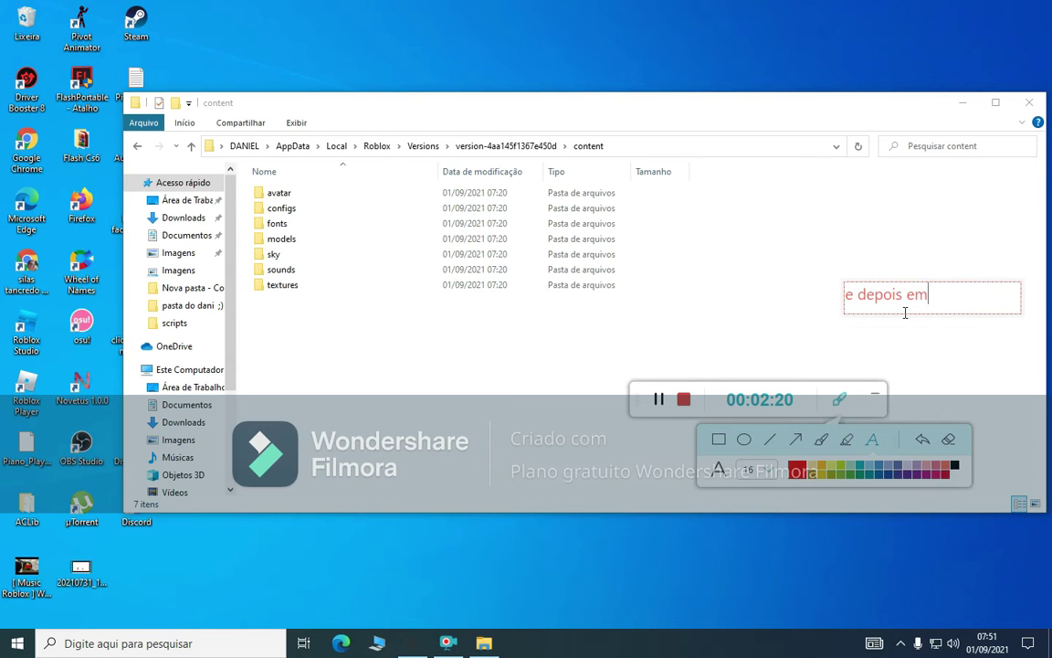
text( Textures)
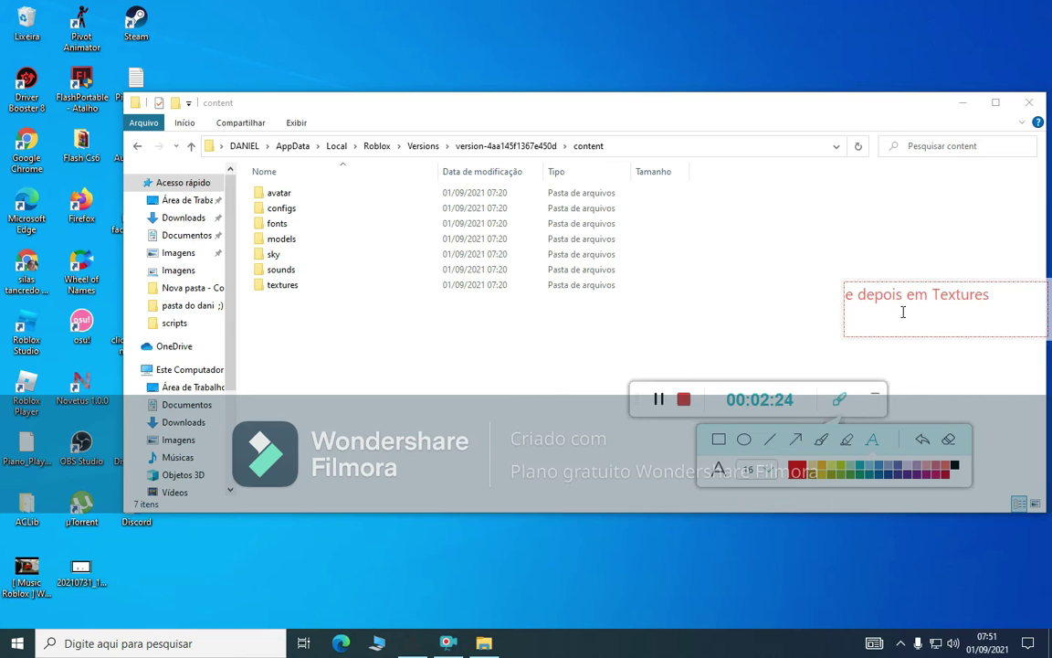
click(741, 255)
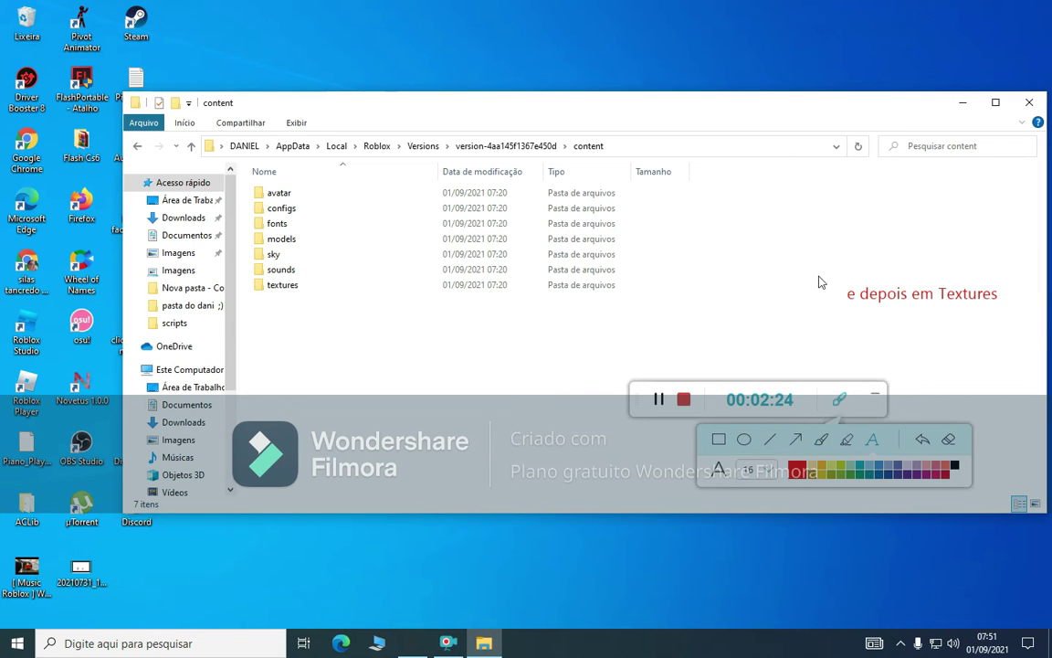
- Leave drawing mode and open the textures folder inside content
click(341, 290)
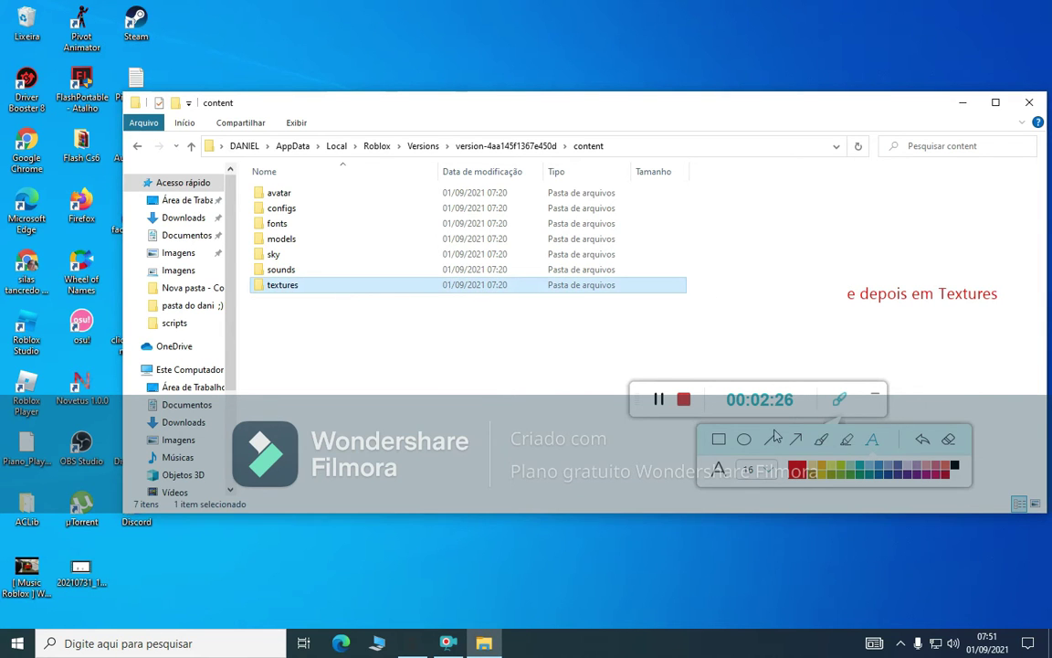
click(839, 399)
double_click(304, 291)
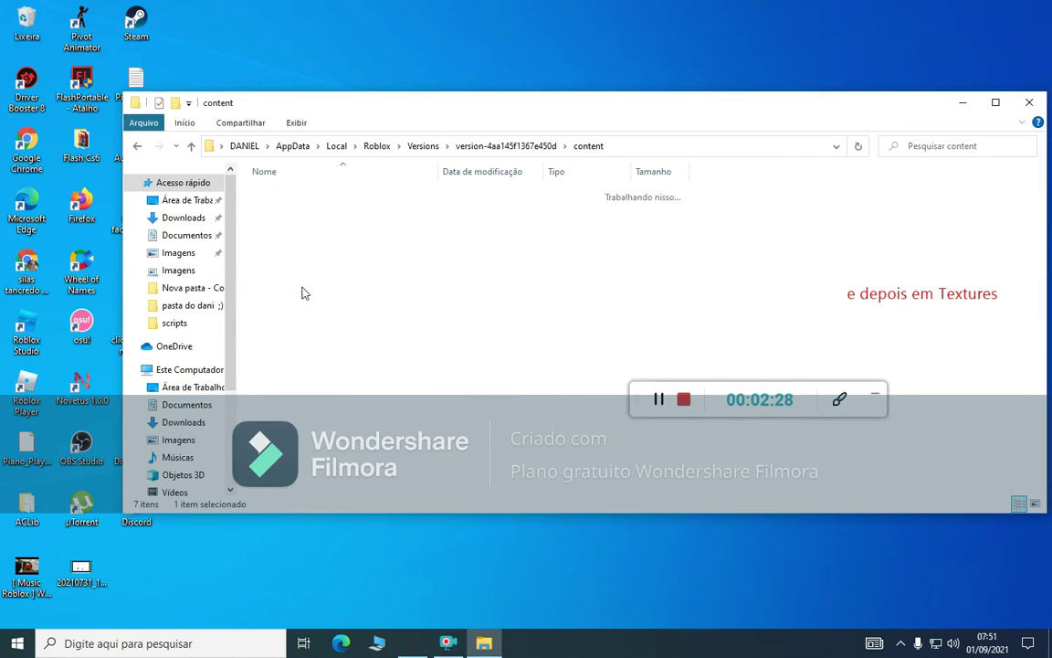
- Erase the previous annotation, then add the text "agora vai em cursors" above the window and an arrow pointing at the Cursors folder
click(839, 404)
click(845, 403)
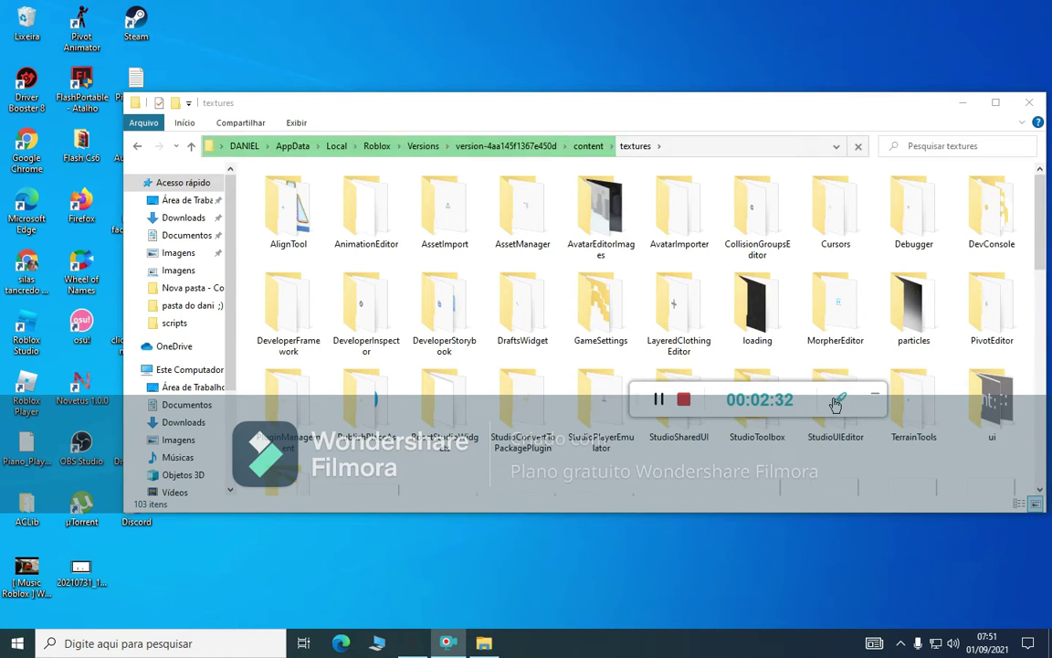
click(835, 408)
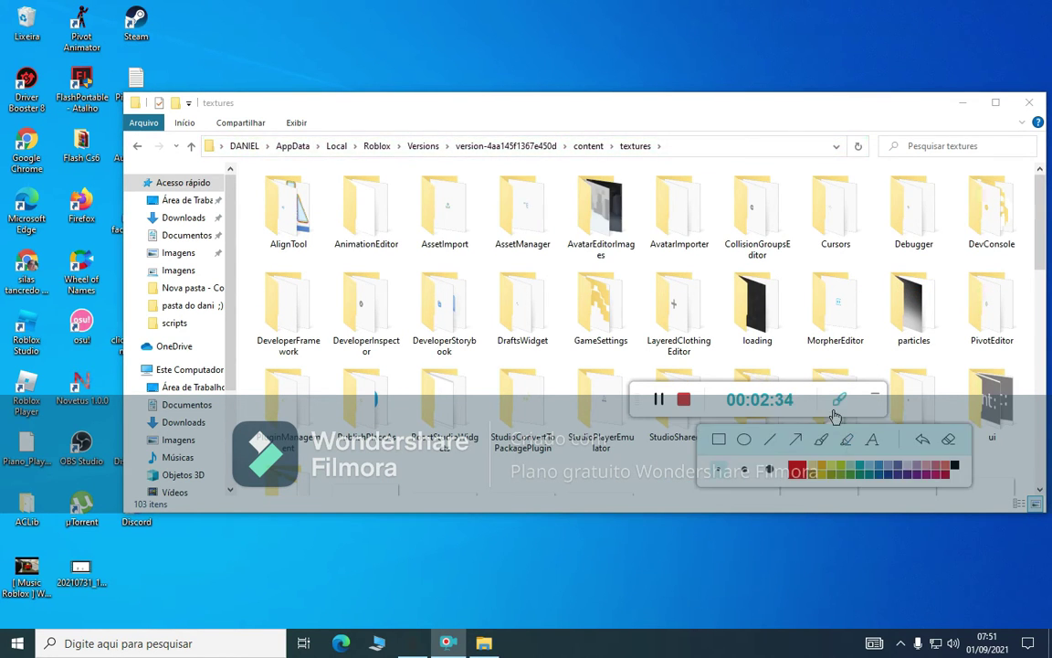
click(872, 440)
click(812, 57)
text(ag)
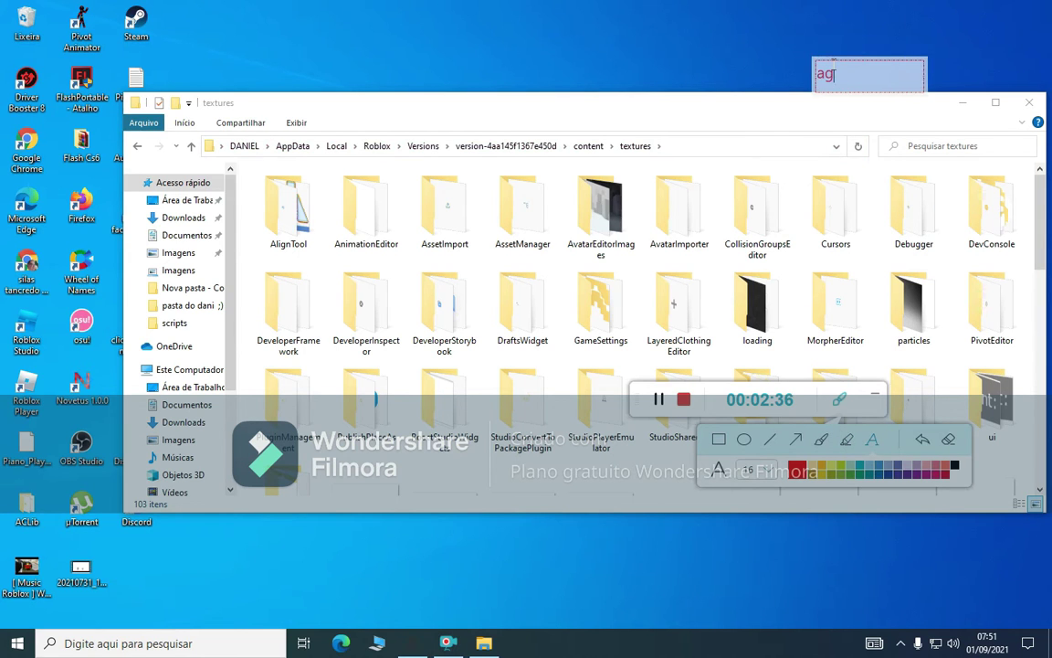
text(ora vai em cur)
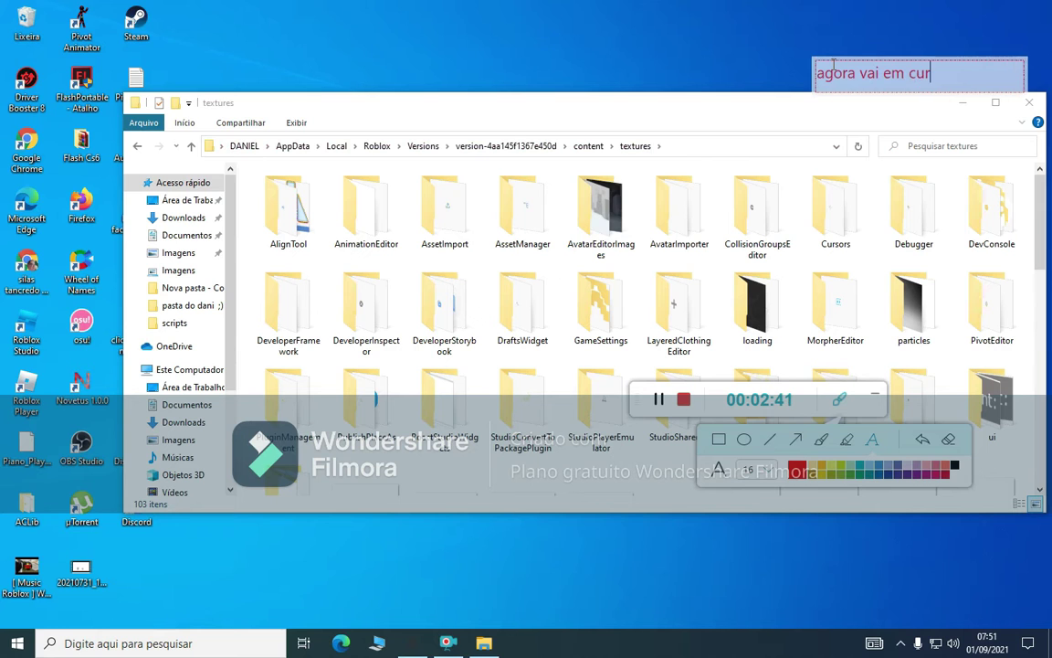
text(sorsor)
key(Return)
click(820, 58)
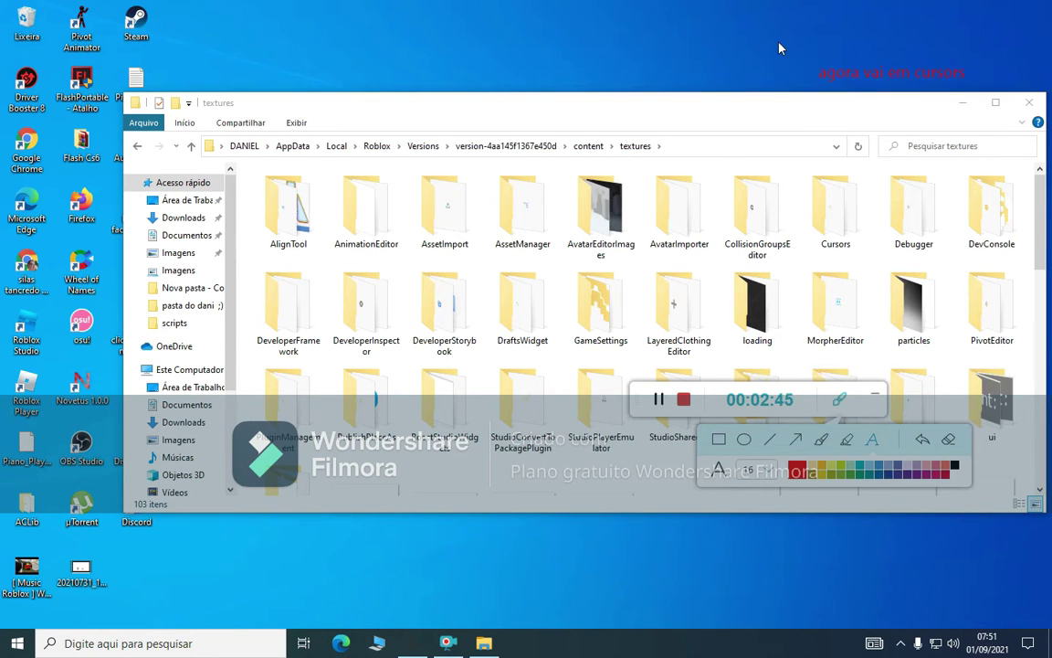
click(796, 440)
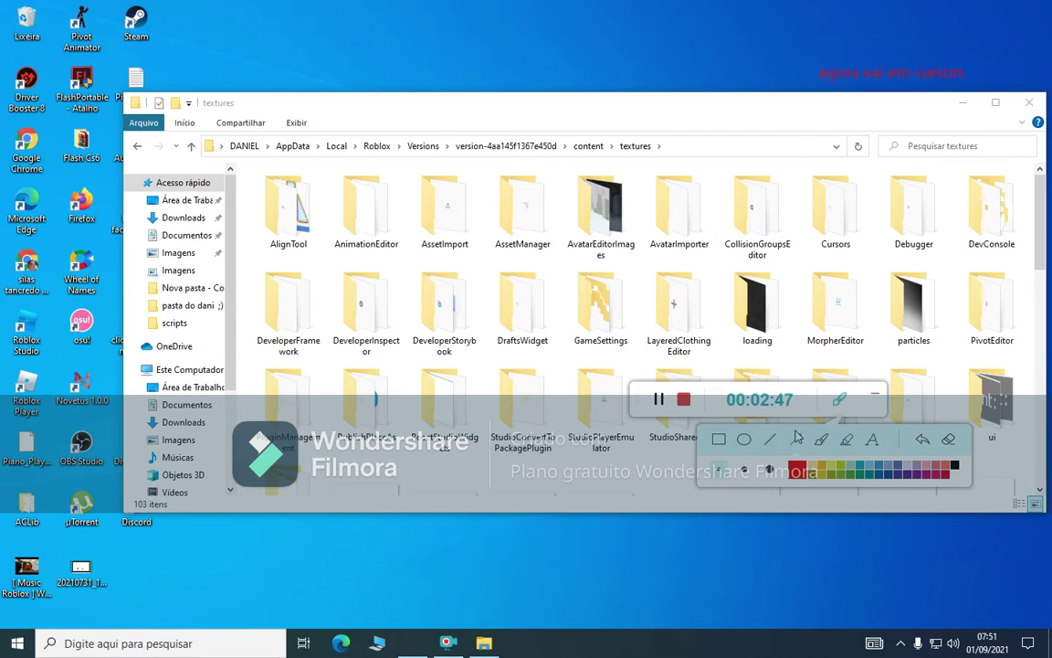
mouse_move(770, 103)
mouse_down()
mouse_move(815, 137)
mouse_move(814, 171)
mouse_up()
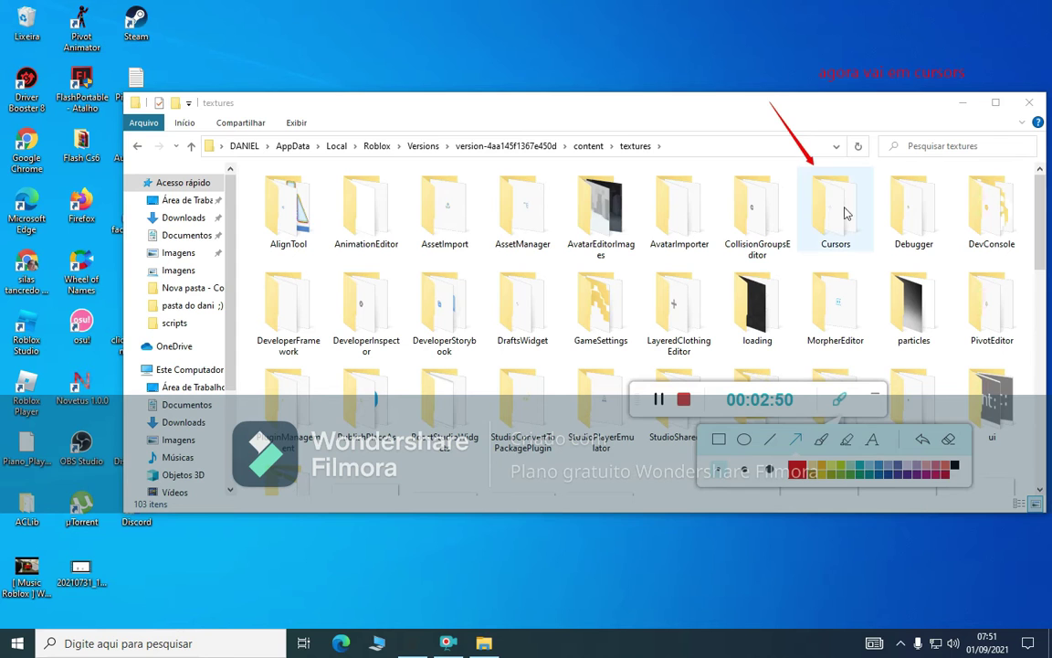
- Leave drawing mode, open the Cursors folder and erase the text and arrow annotations
click(840, 399)
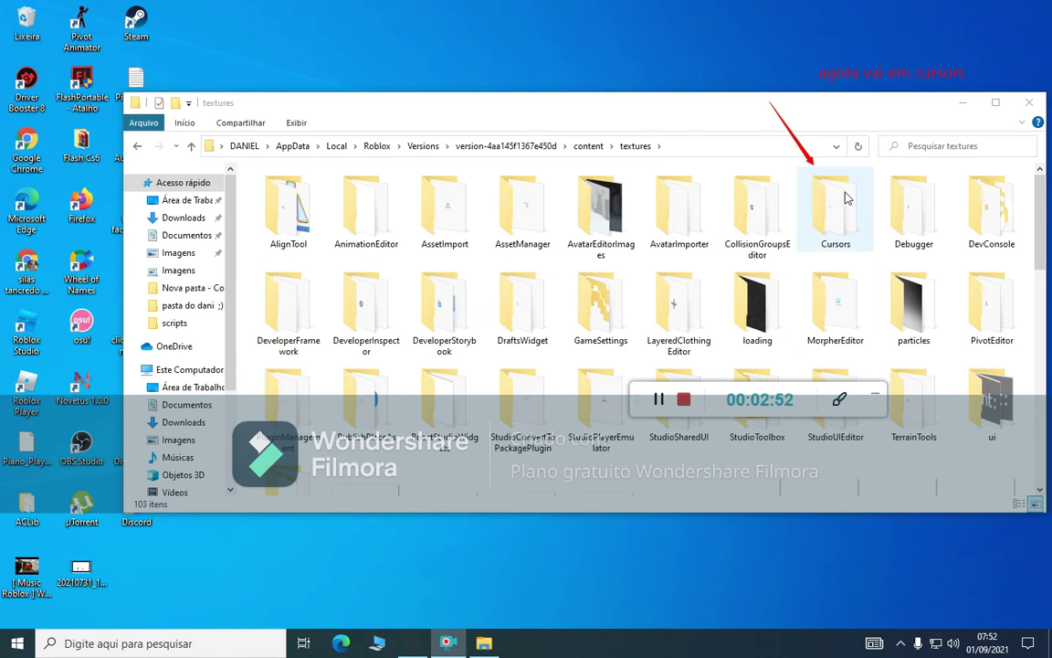
double_click(846, 198)
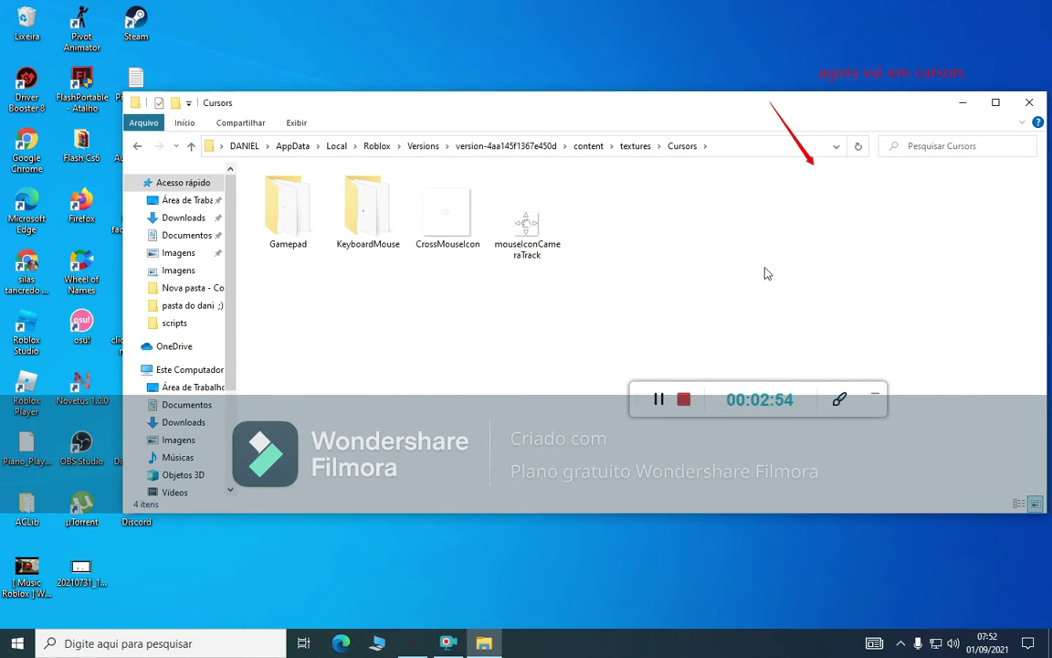
click(839, 399)
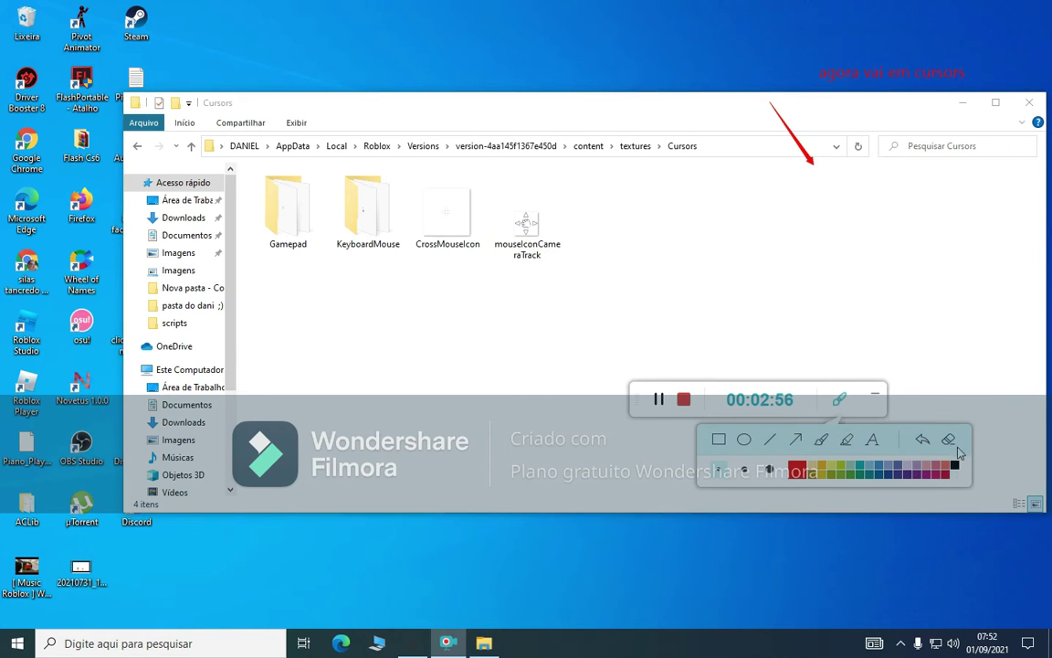
click(949, 439)
- Add the text annotation "agora em Keyboardmouse" below the files and an arrow pointing up at the KeyboardMouse folder
click(872, 439)
click(402, 331)
text(agora em jk)
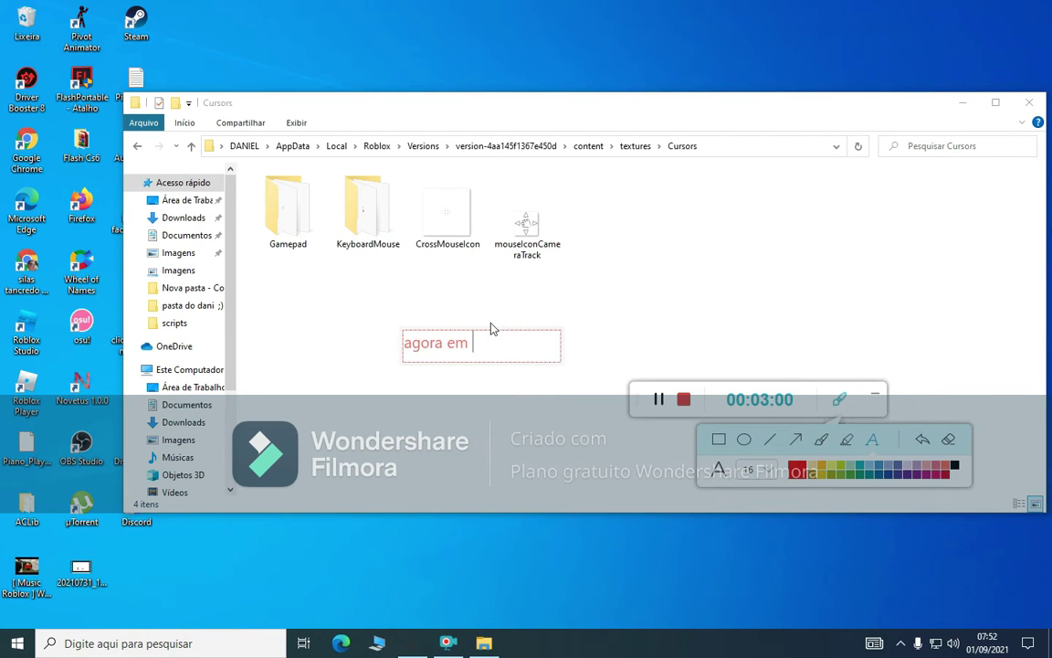
key(BackSpace)
key(BackSpace)
text(Keyboard)
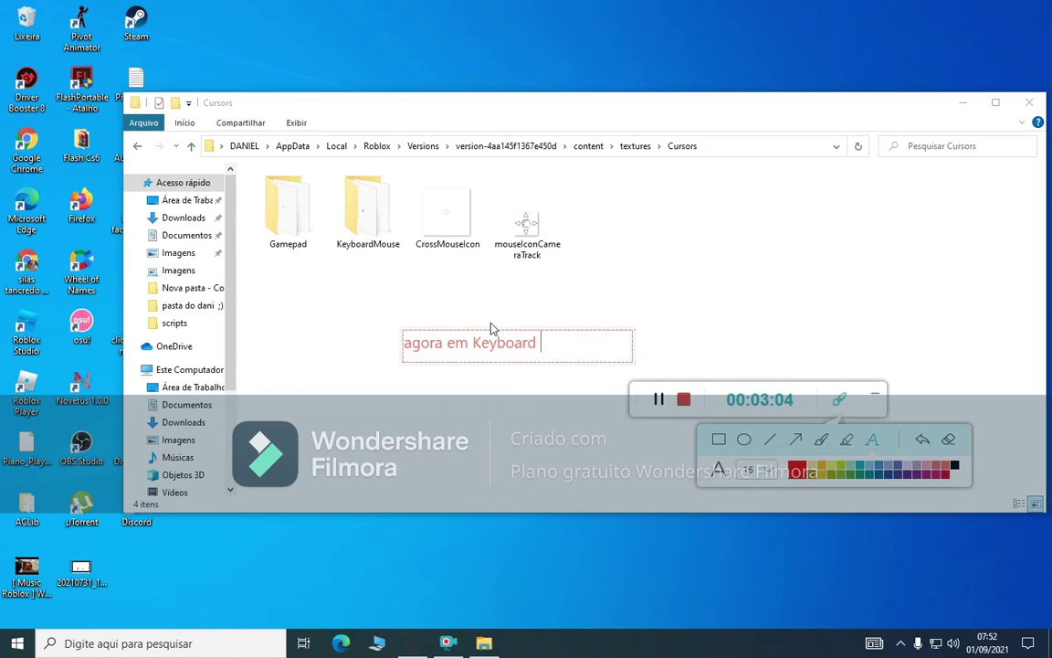
text(mouse)
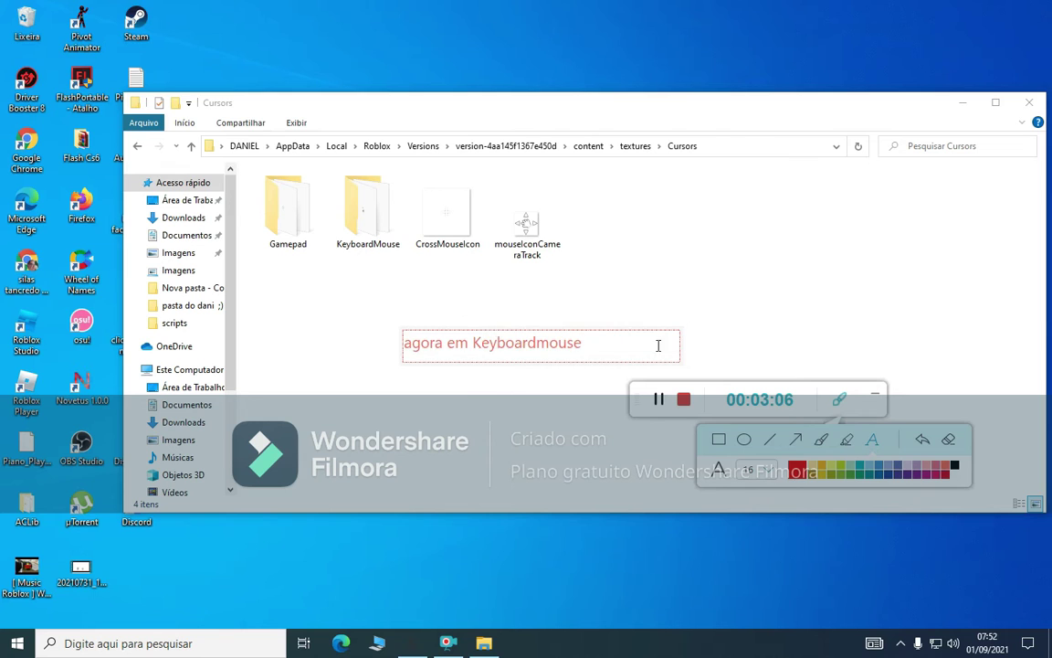
click(711, 310)
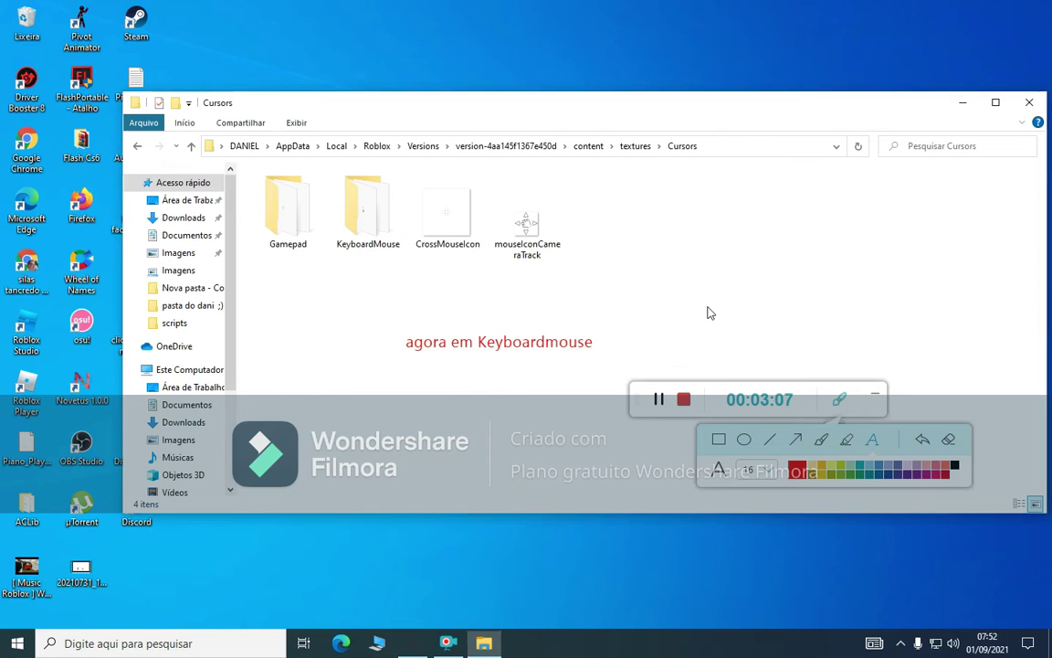
click(840, 405)
drag(355, 327, 358, 265)
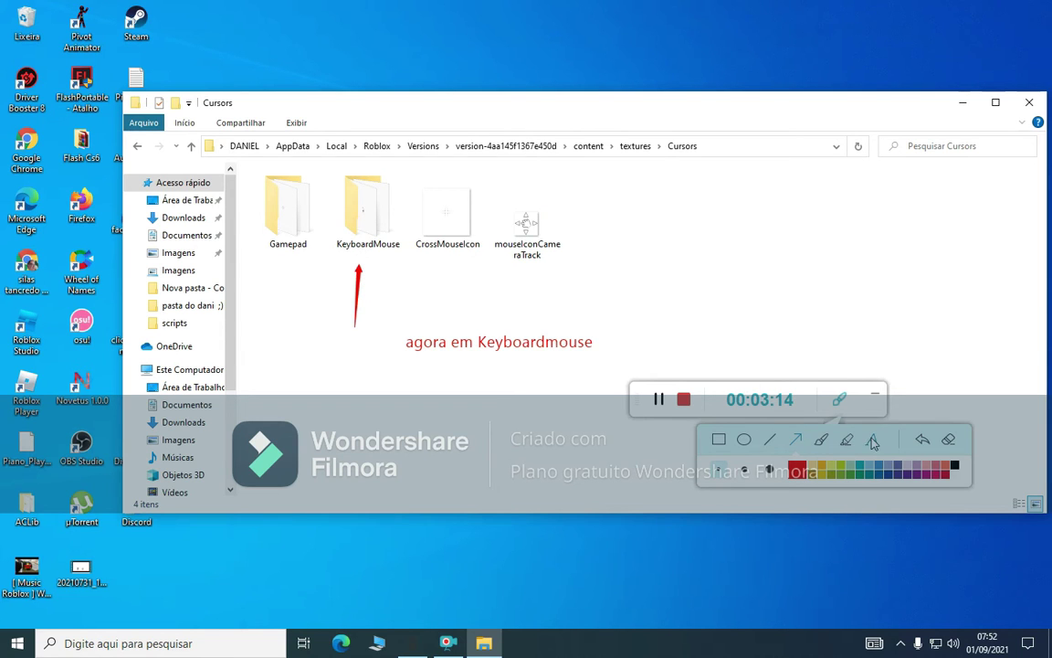
- Erase the annotations, leave drawing mode and open the KeyboardMouse folder
click(948, 439)
click(840, 399)
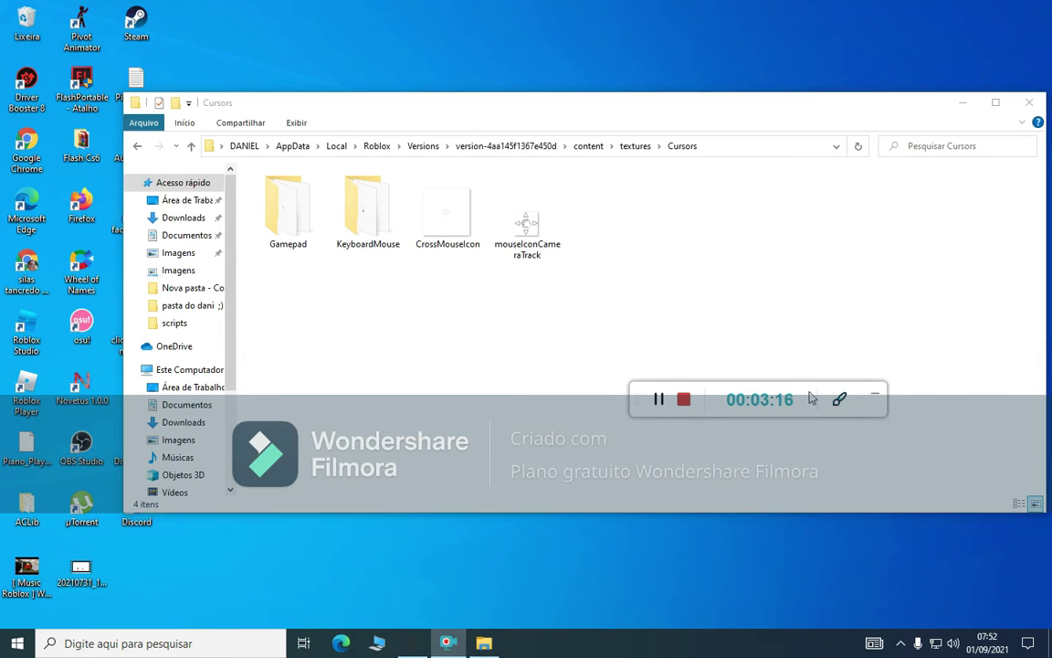
double_click(369, 208)
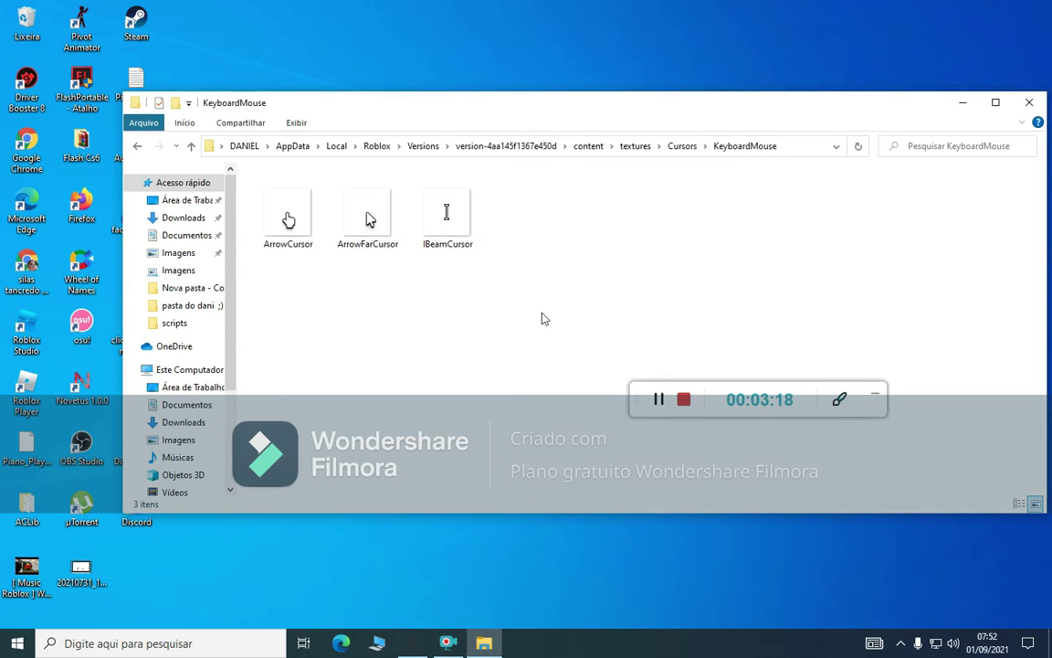
- Add a text annotation reading "agora Exclui o ArrowCursor E ArrowFarCursor" in the empty area beside the cursor images
click(840, 399)
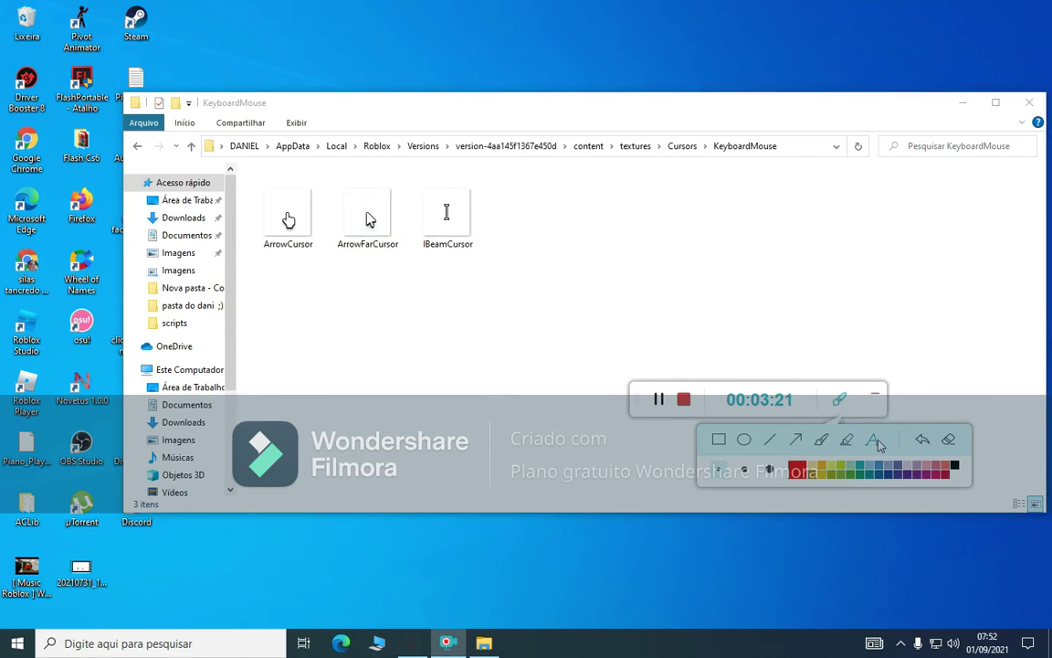
click(874, 441)
click(700, 281)
text(agora E)
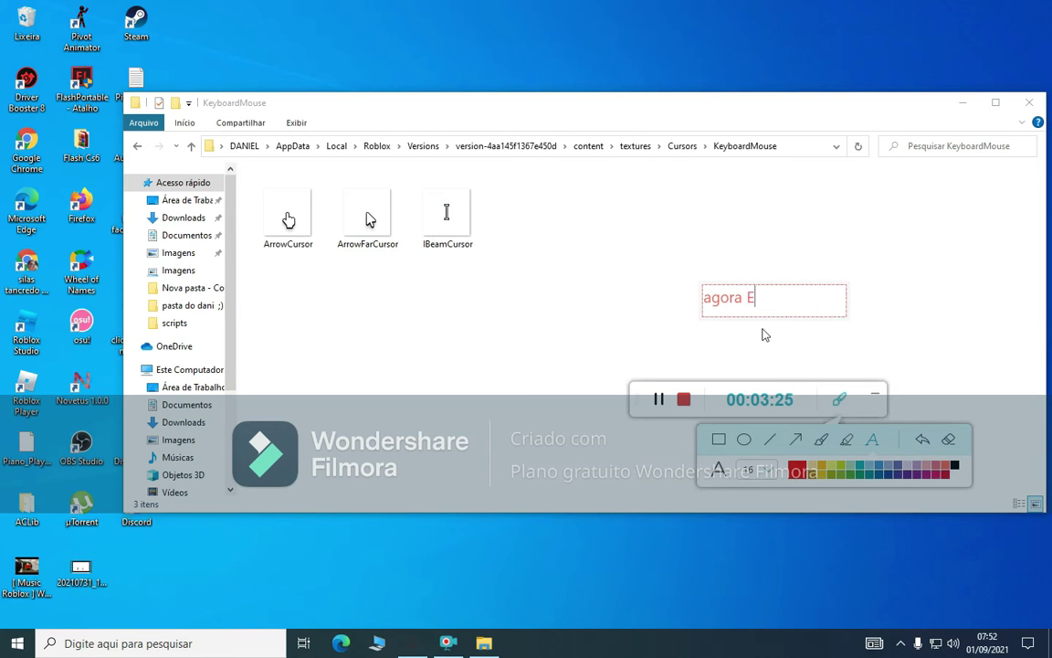
text(zclui)
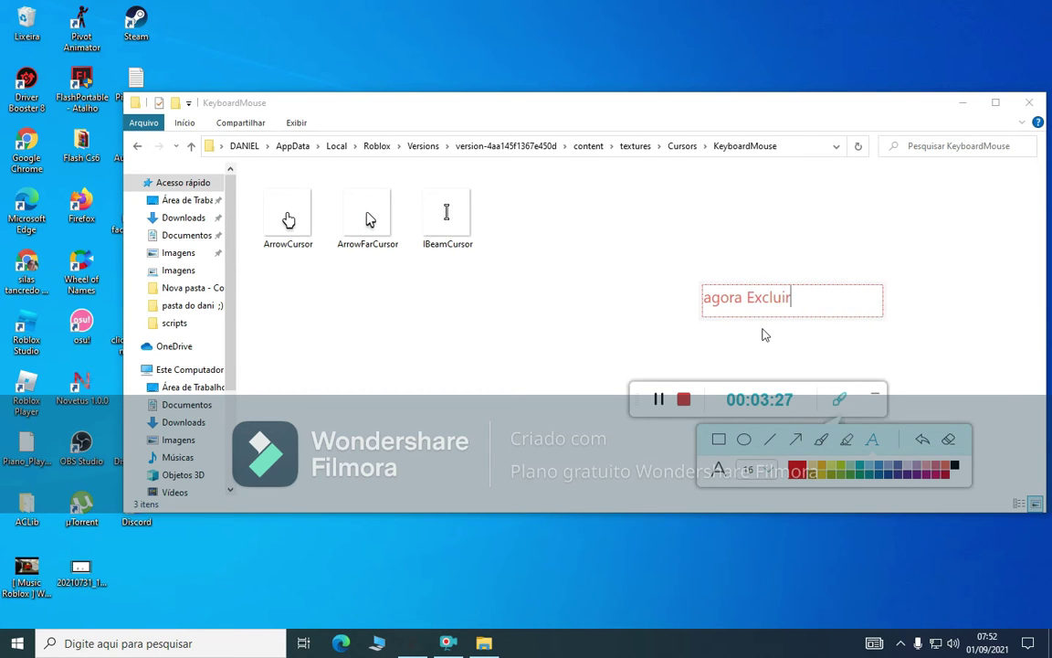
text( o)
text(o ArrowC)
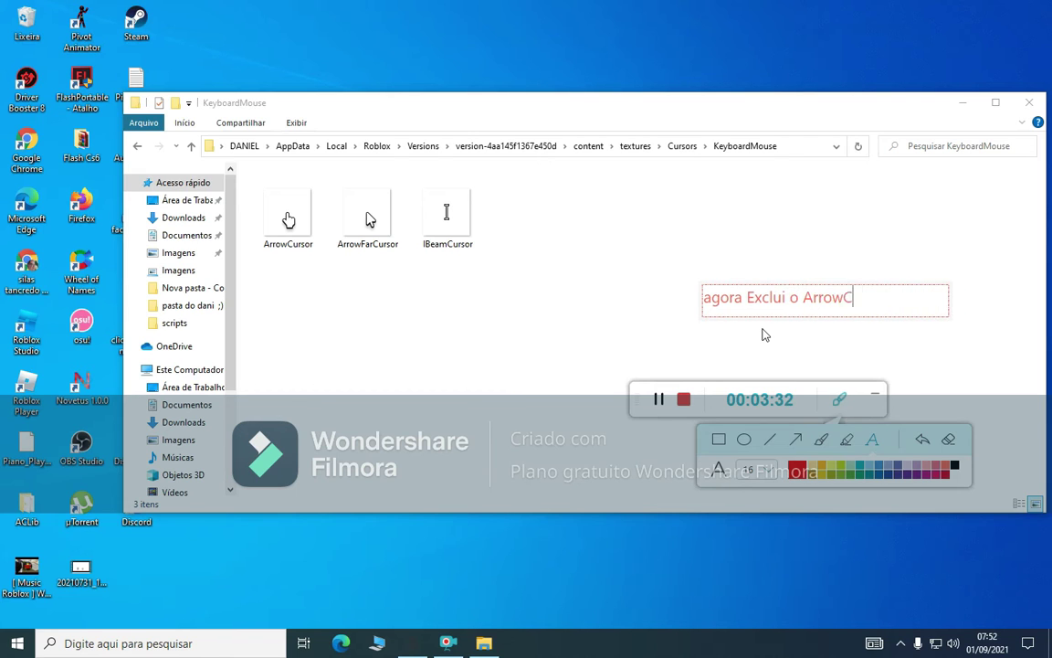
text(ursor )
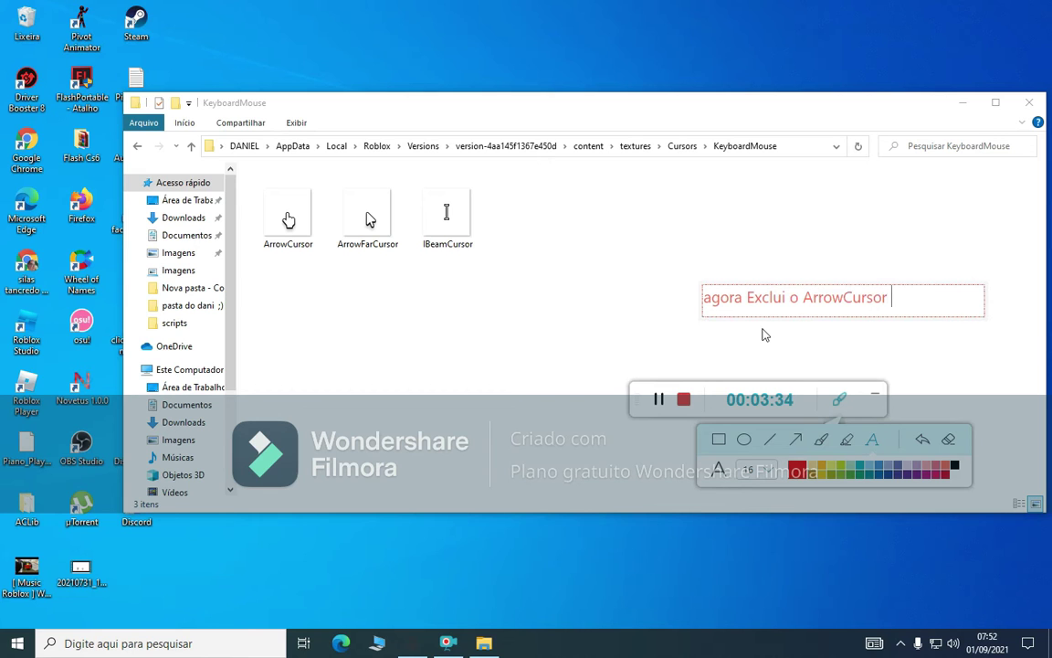
text(E A)
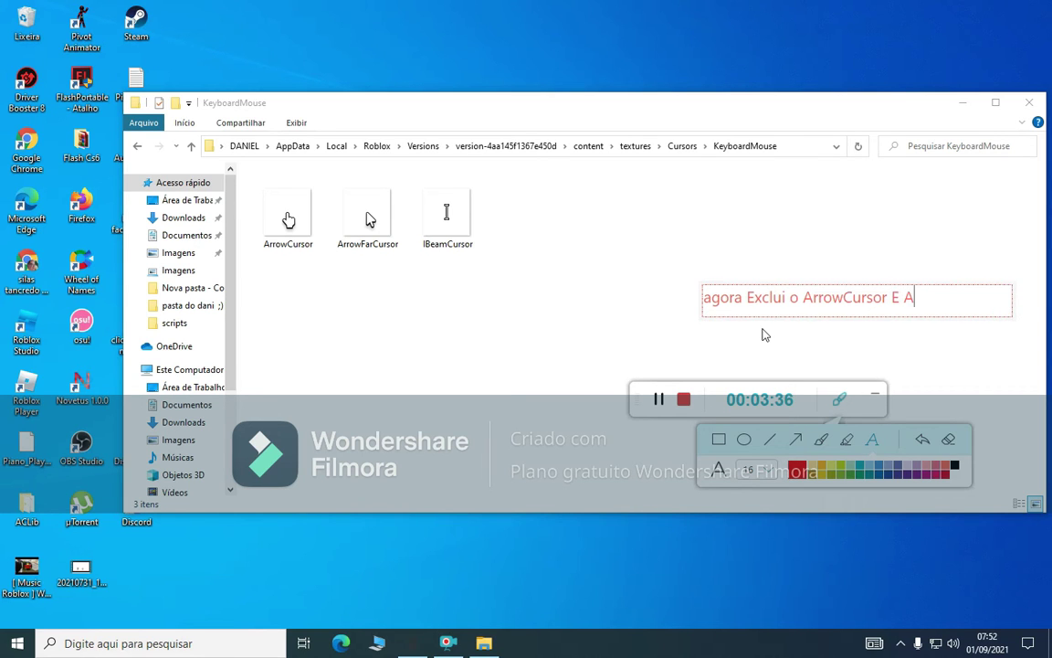
text(rrowFarCursor)
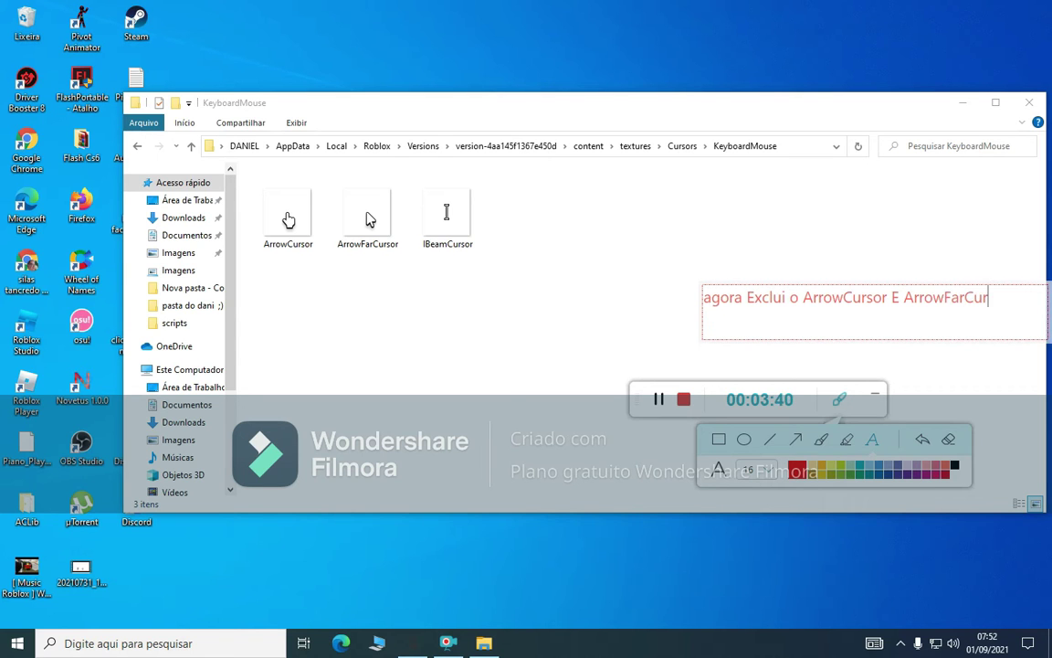
click(688, 351)
click(376, 302)
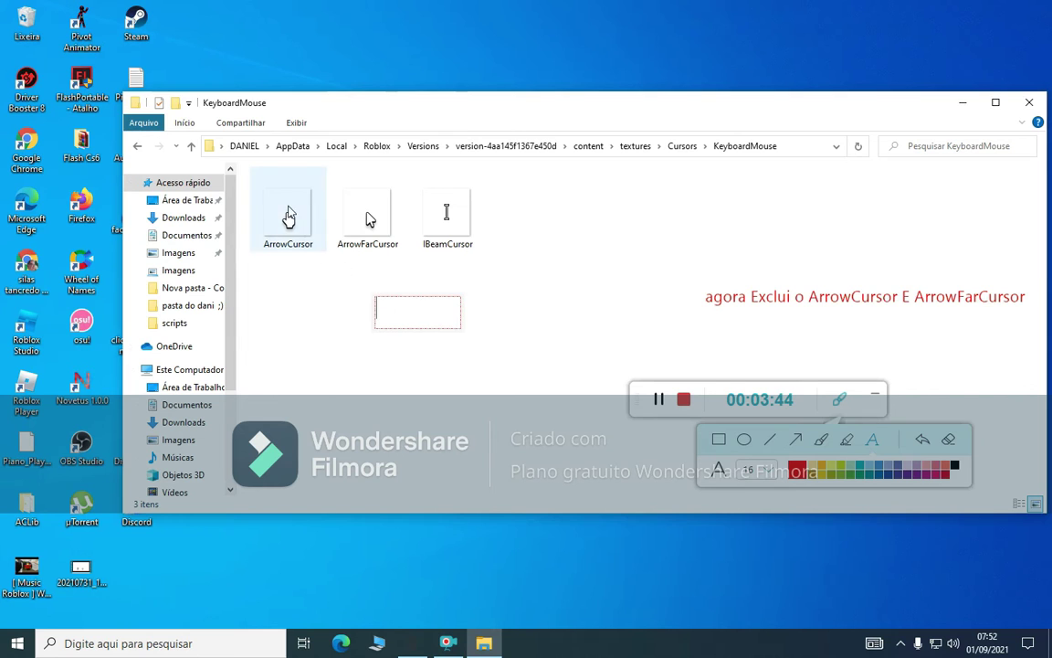
click(371, 298)
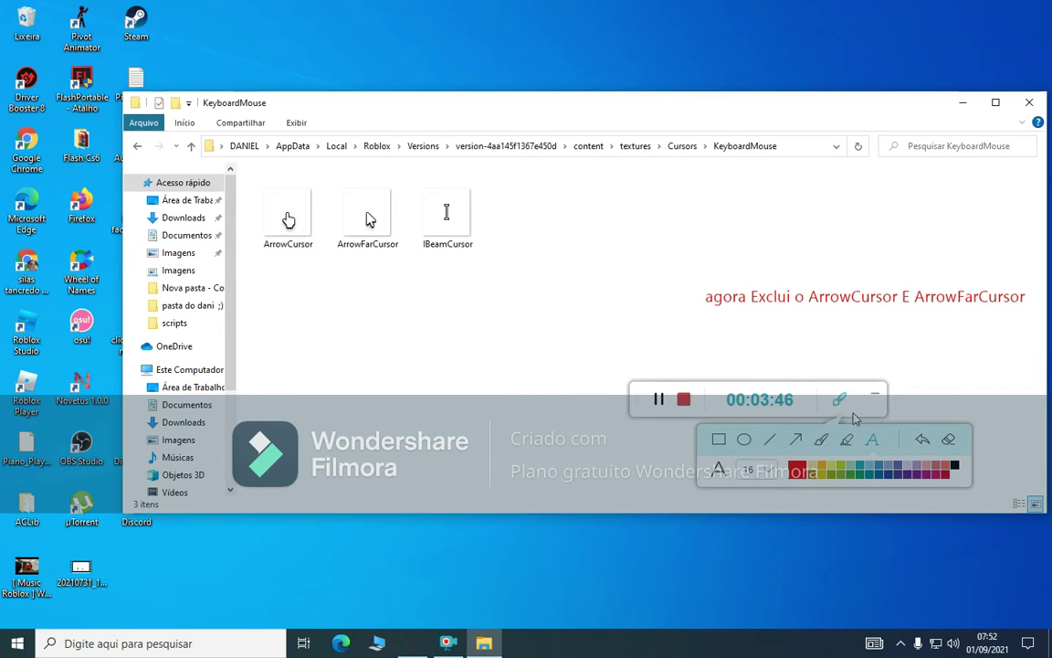
- Leave drawing mode and delete the ArrowCursor and ArrowFarCursor images from the KeyboardMouse folder
click(840, 402)
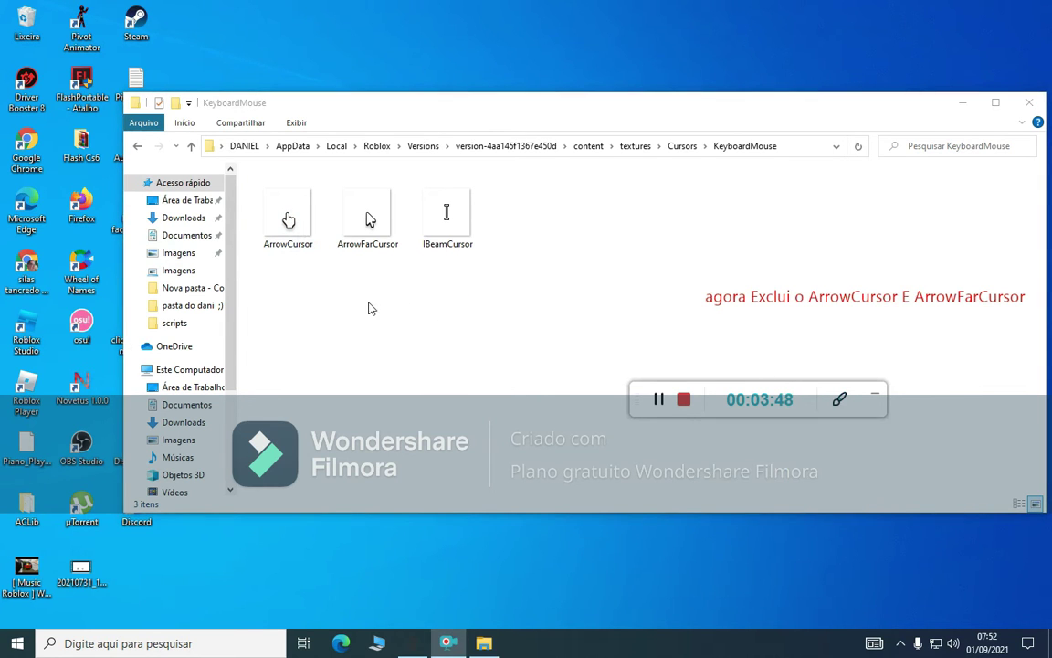
drag(369, 292, 315, 205)
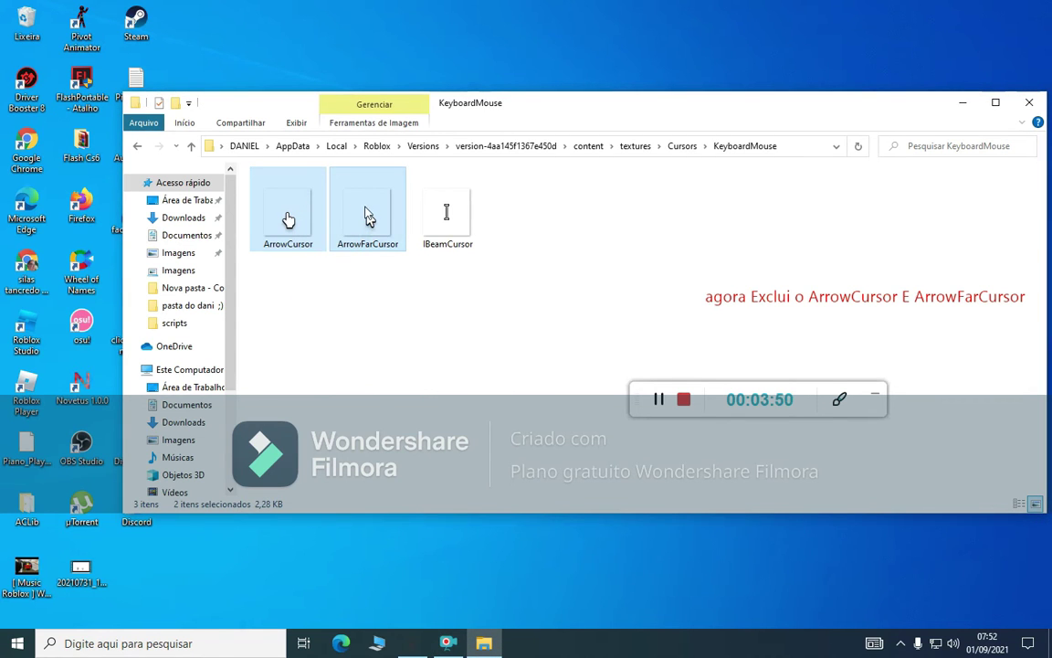
right_click(369, 225)
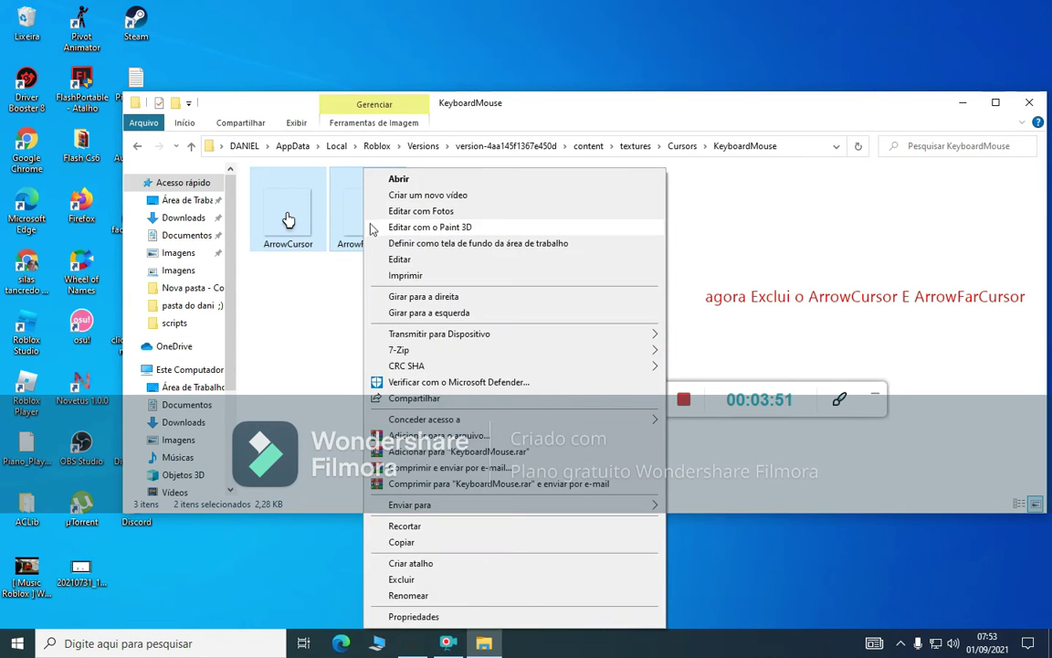
click(402, 579)
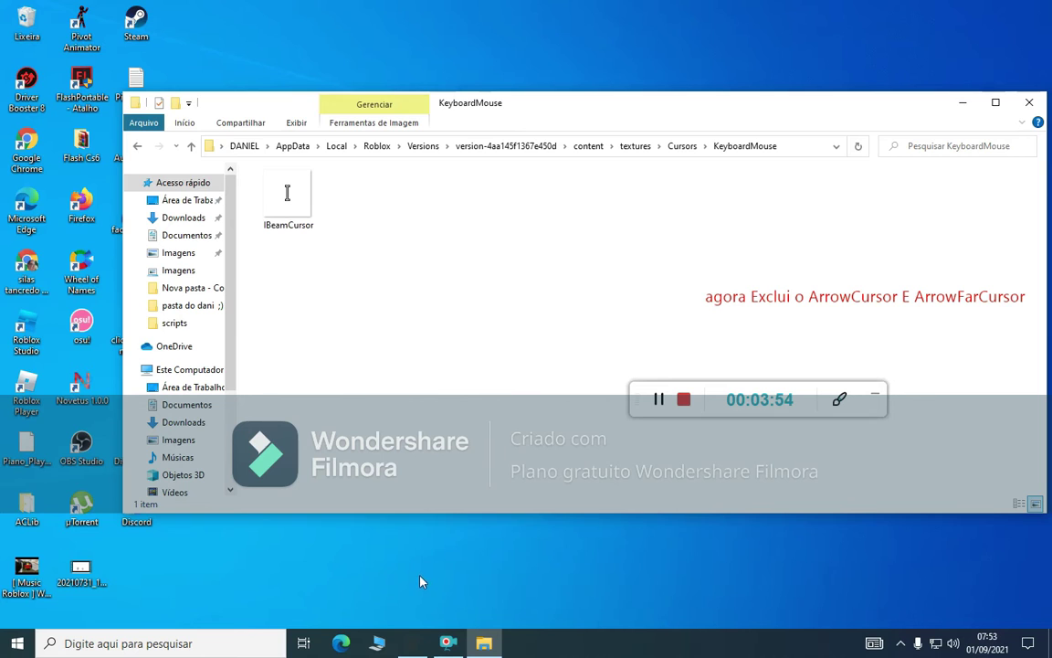
- Add a text annotation reading "agora volta" beneath the existing annotation about the deleted cursors
click(843, 399)
click(753, 347)
text(agora volta)
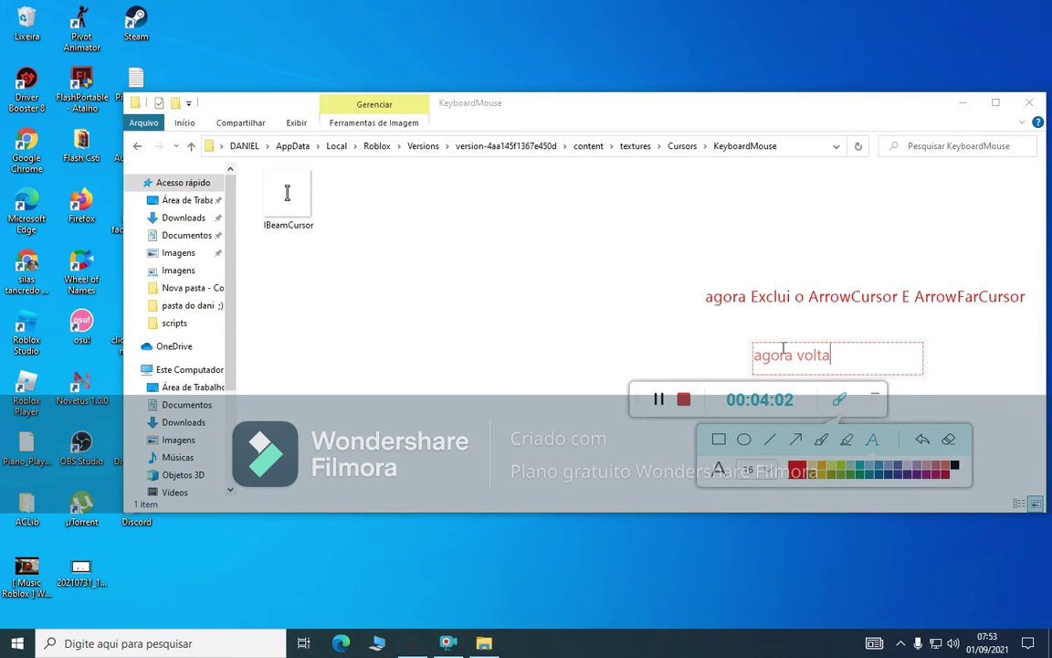
click(676, 347)
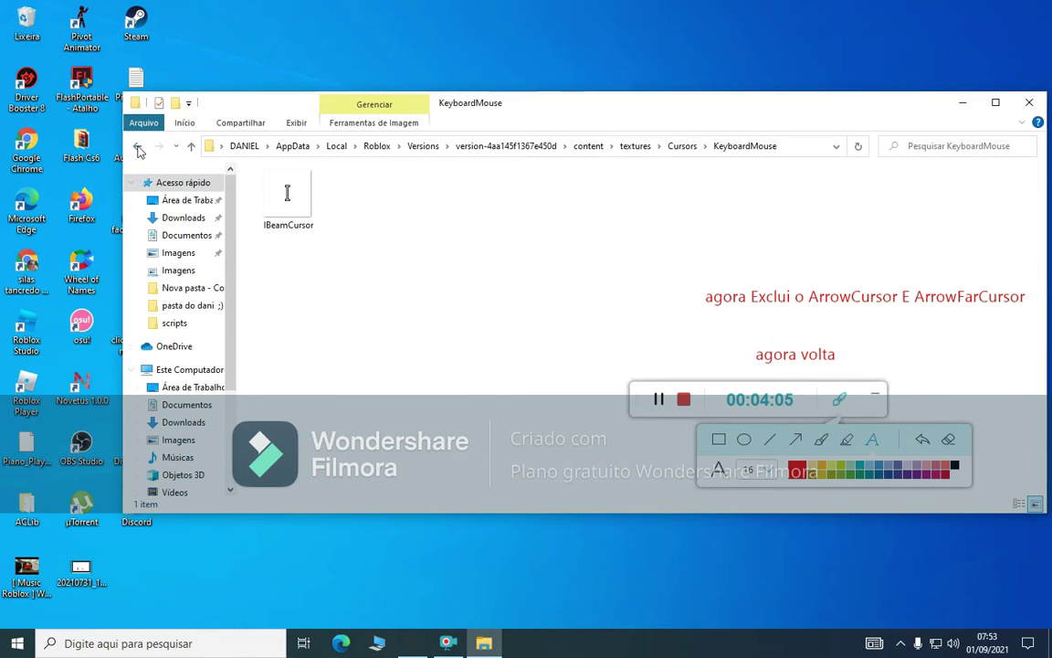
- Go back from KeyboardMouse through Cursors to the textures folder, leaving drawing mode on the way
click(138, 149)
click(137, 147)
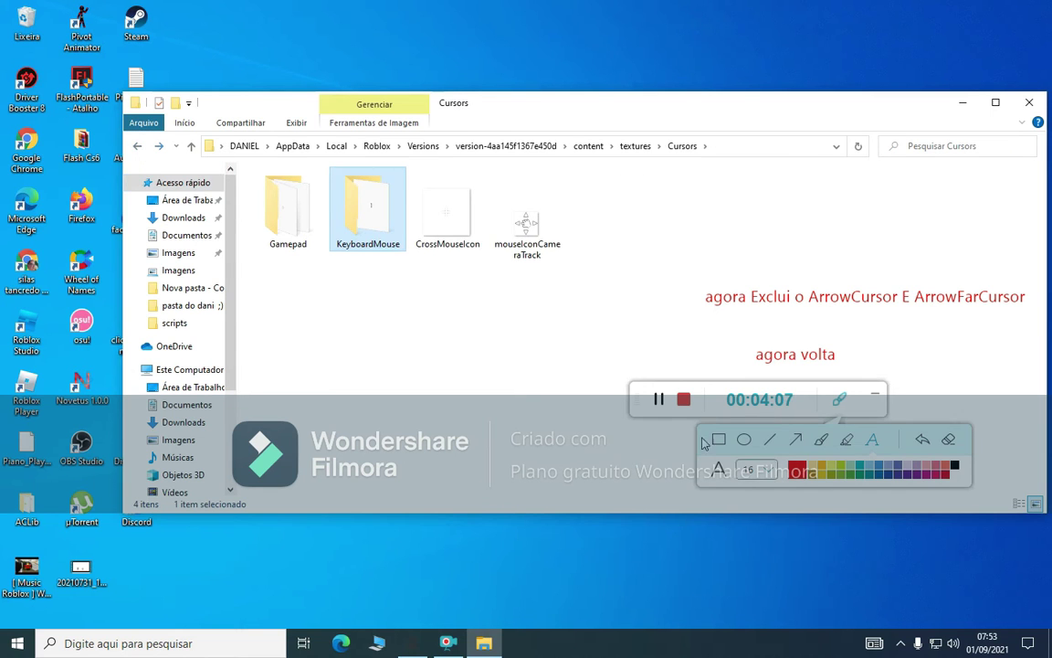
click(839, 397)
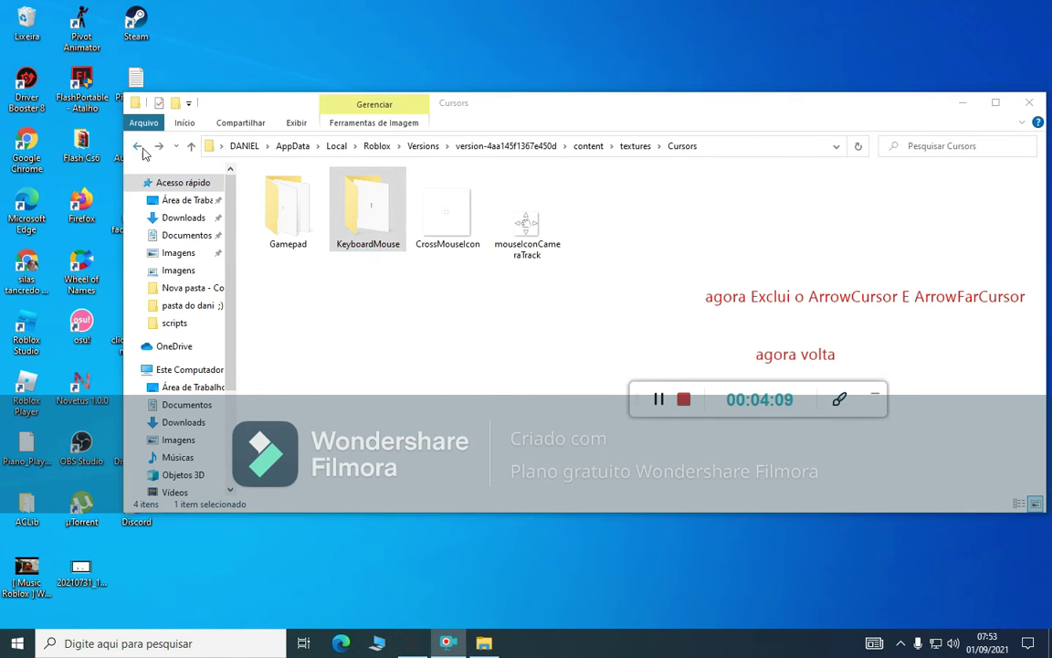
click(137, 148)
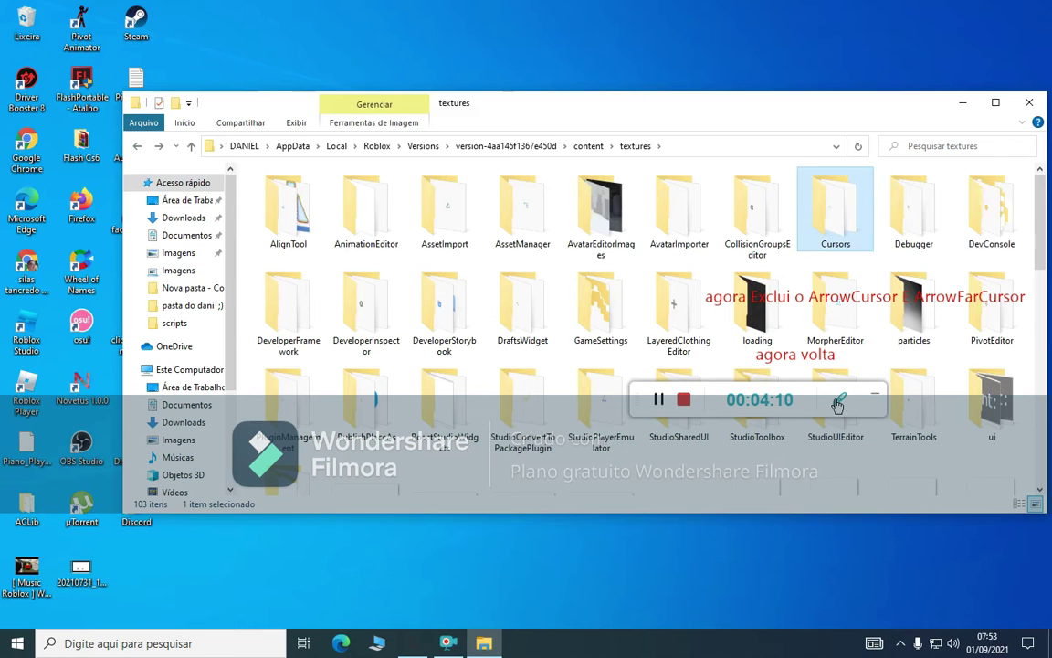
- Add a text annotation reading "vai pra baixo até achar essas 2 coisas" just above the textures window
click(839, 400)
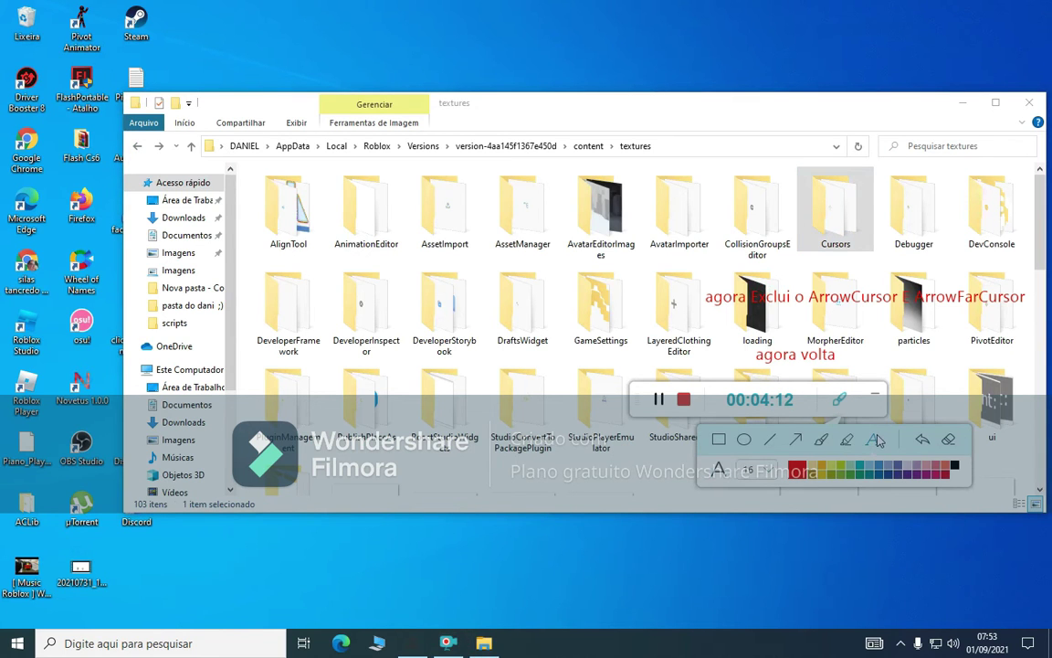
click(738, 66)
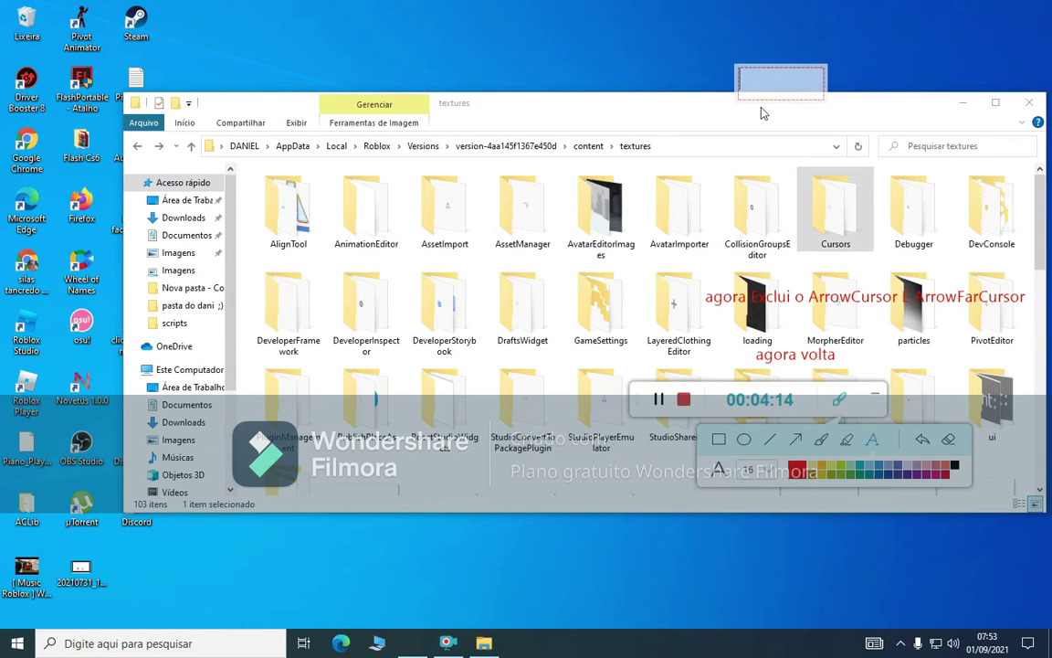
text(vai pra baix)
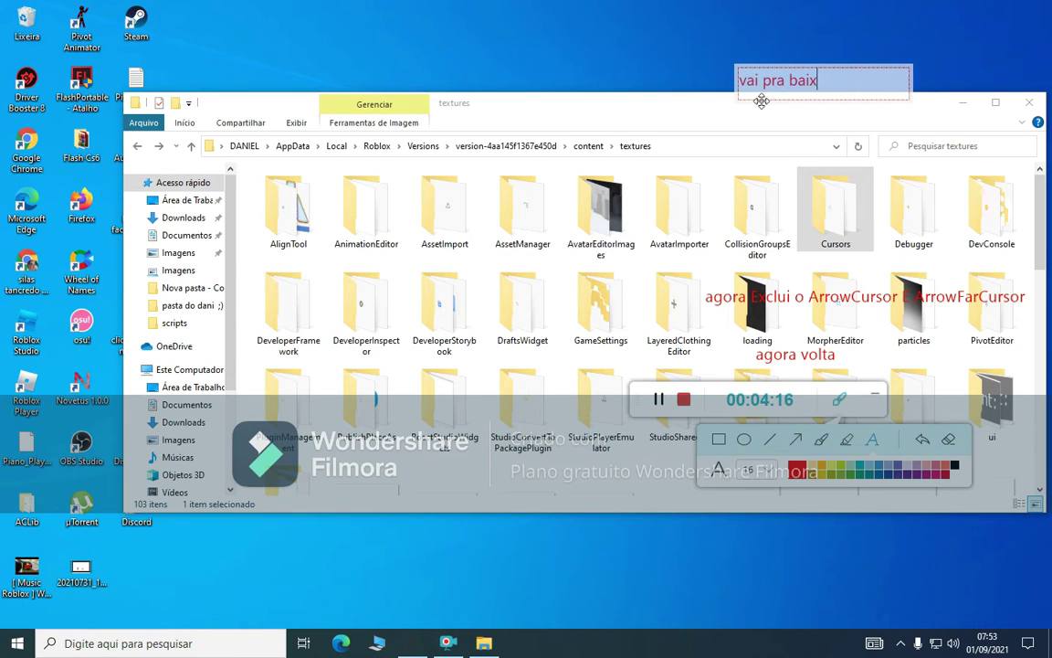
text(o ater)
key(BackSpace)
key(BackSpace)
text(é a)
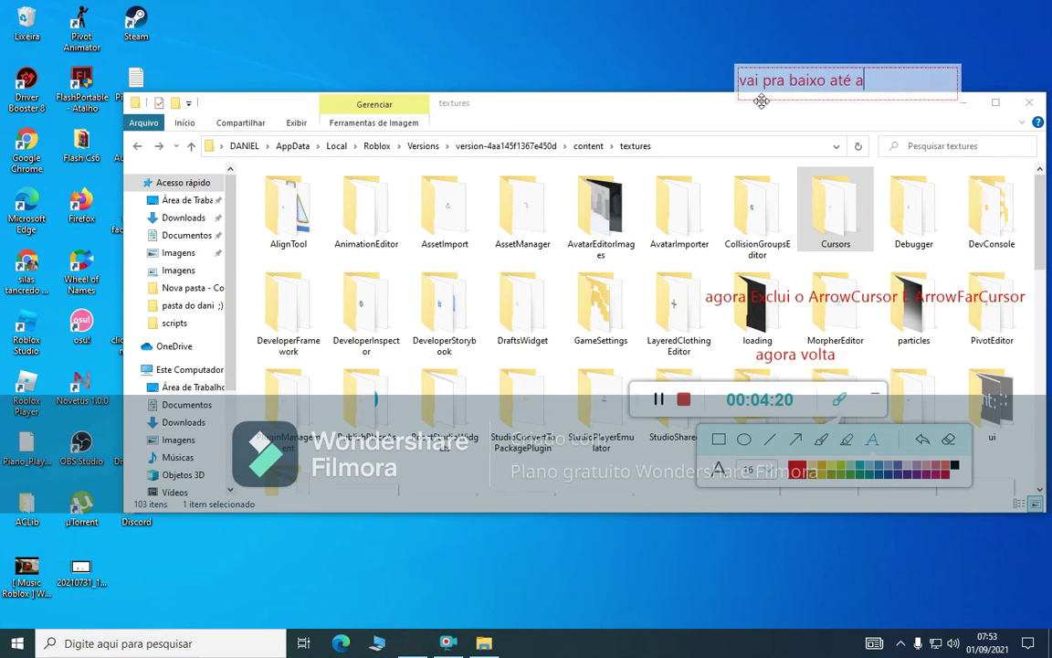
text(char ess)
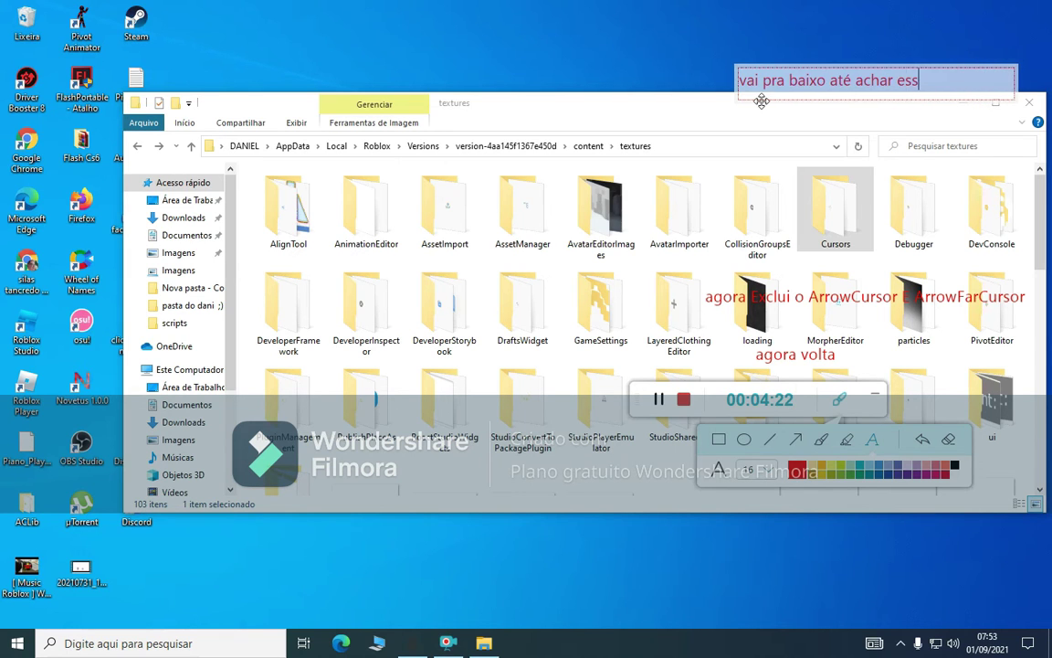
text(e con)
key(BackSpace)
key(BackSpace)
key(BackSpace)
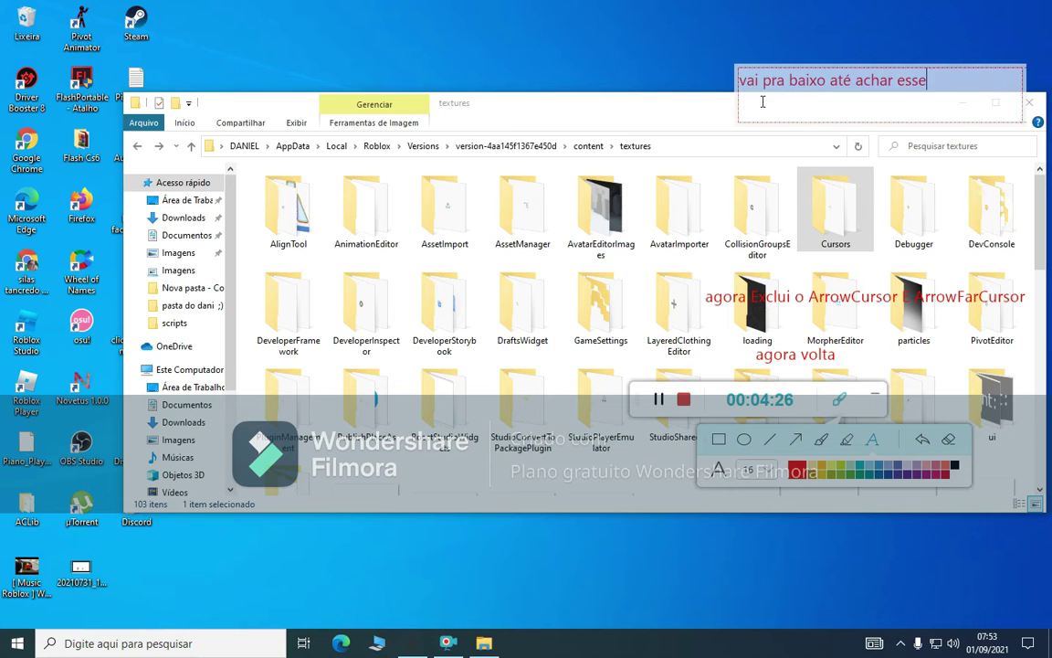
key(BackSpace)
text(as)
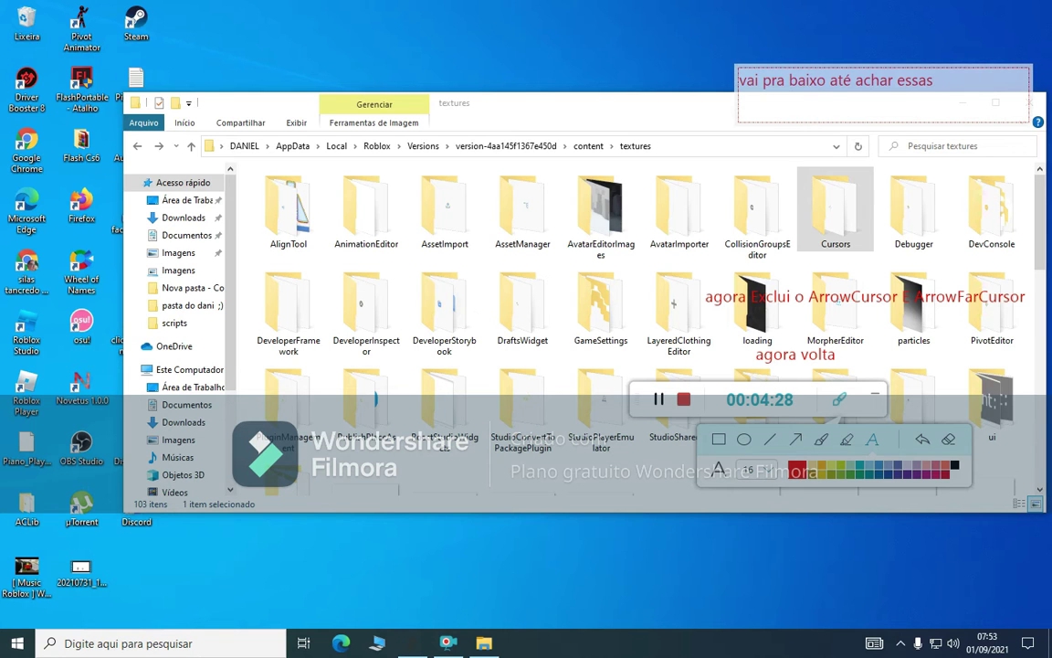
text( 2 coisas)
click(677, 66)
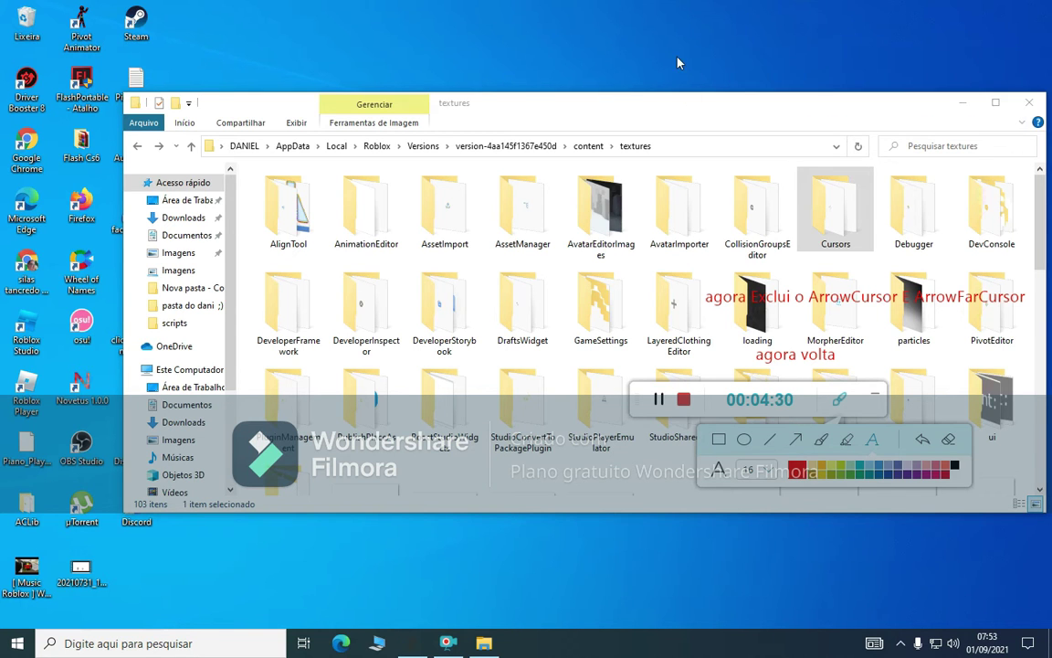
- Locate the ArrowCursor and ArrowFarCursor images in the textures folder and erase all existing annotations
scroll(742, 397, down, 10)
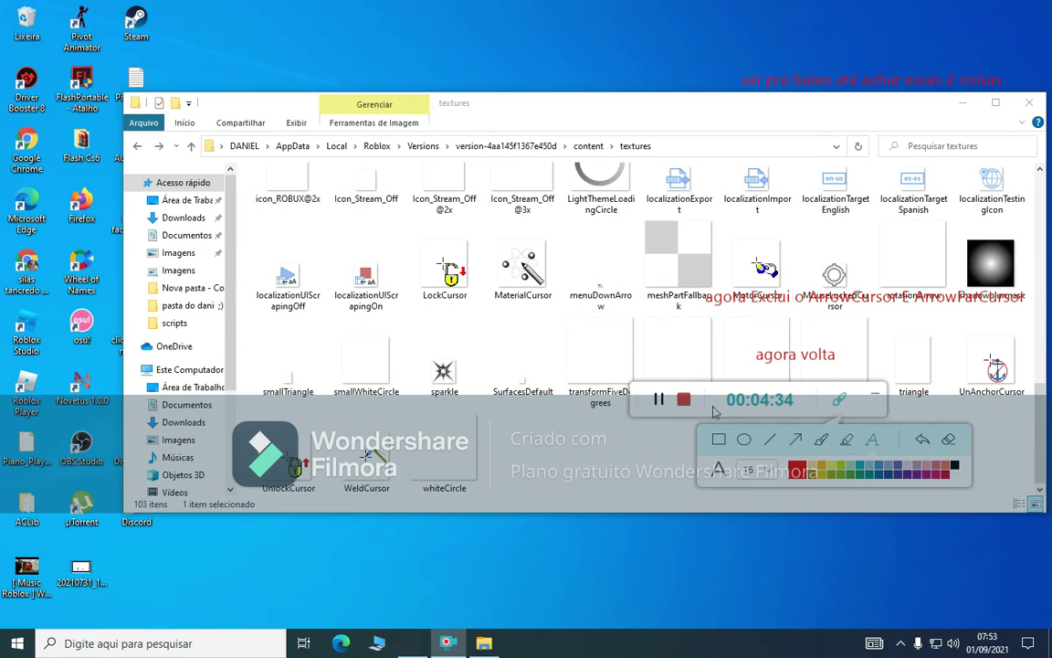
scroll(616, 407, up, 1)
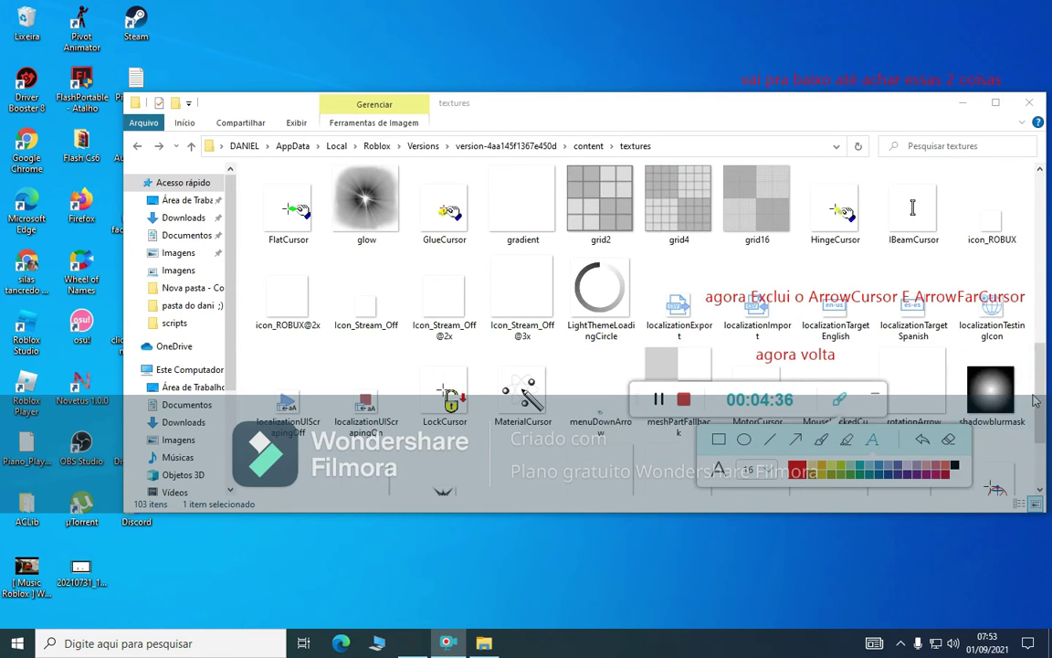
click(1042, 391)
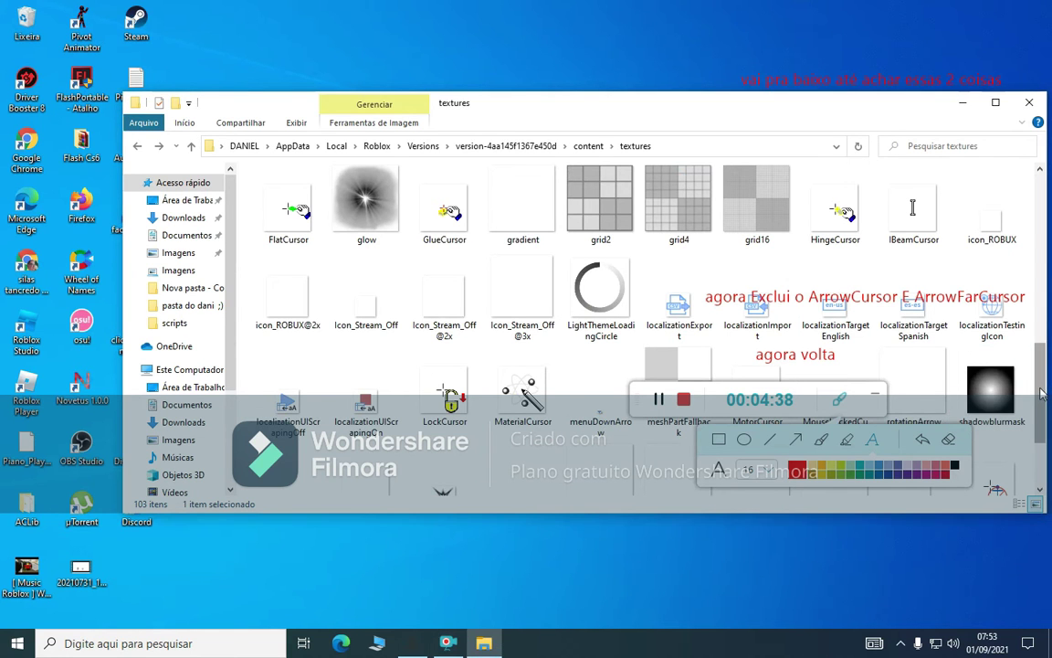
drag(1042, 391, 1042, 300)
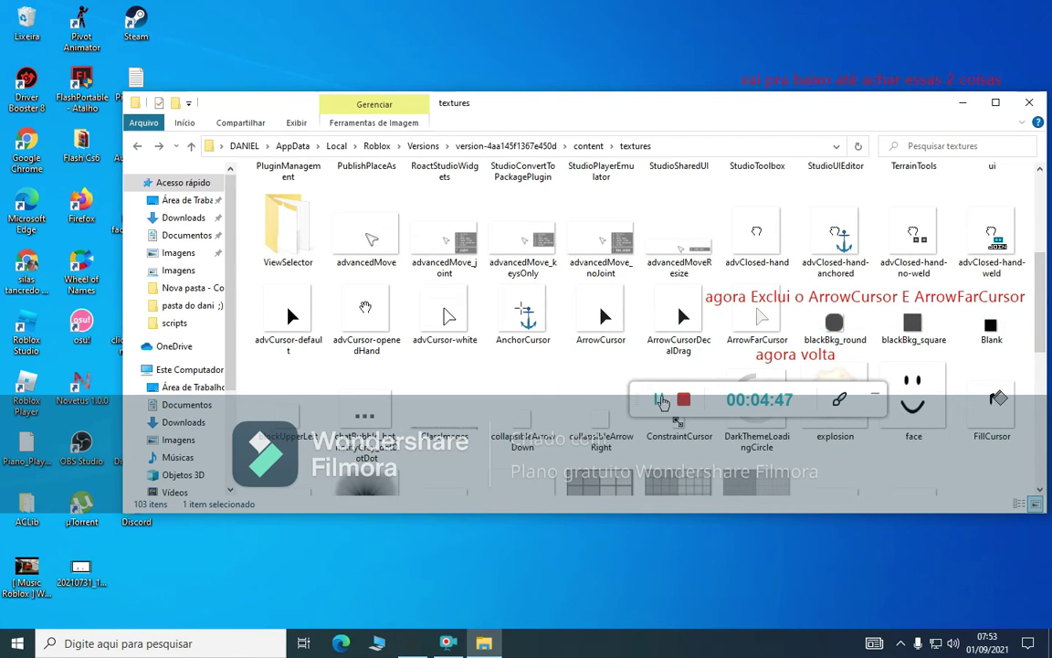
click(840, 399)
click(946, 441)
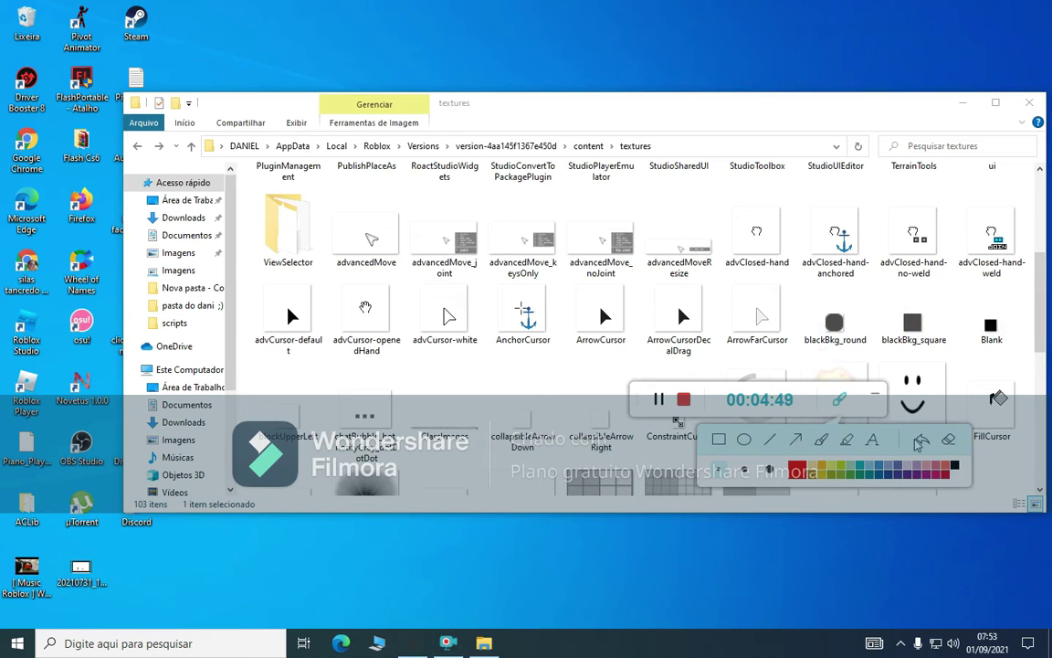
- Draw two red arrows, one pointing at the ArrowFarCursor image and one at the ArrowCursor image
click(837, 401)
click(836, 404)
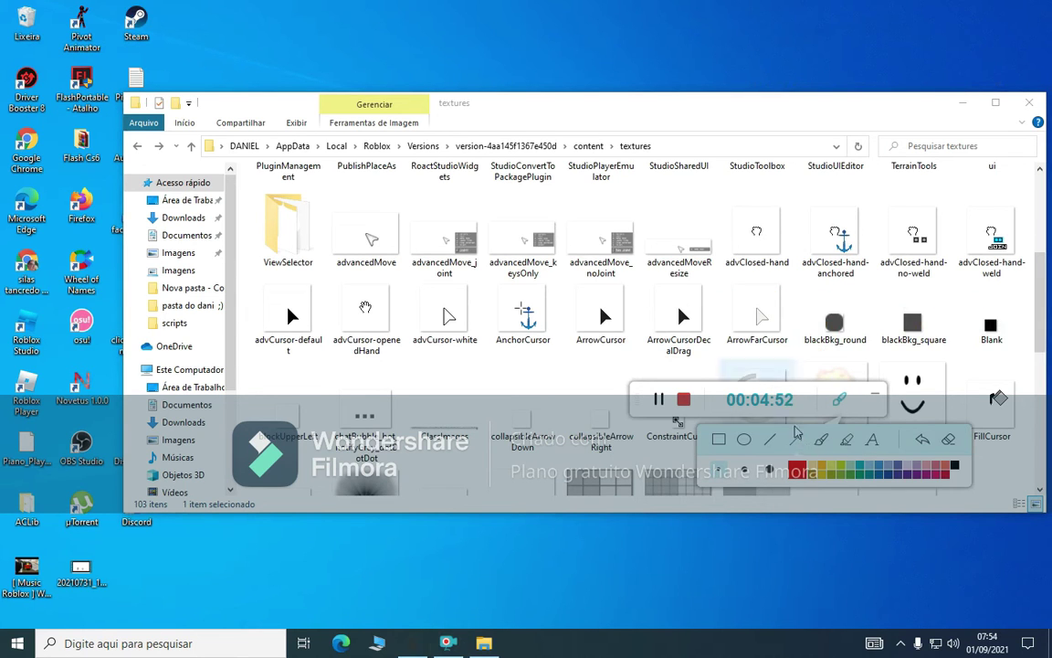
drag(728, 274, 740, 280)
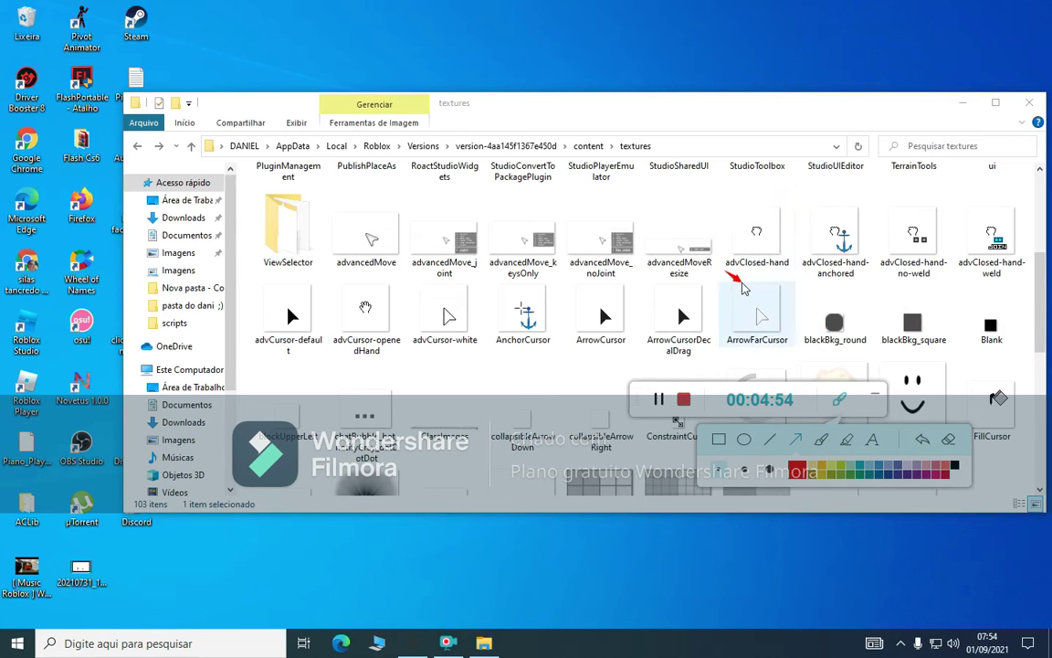
drag(619, 284, 612, 311)
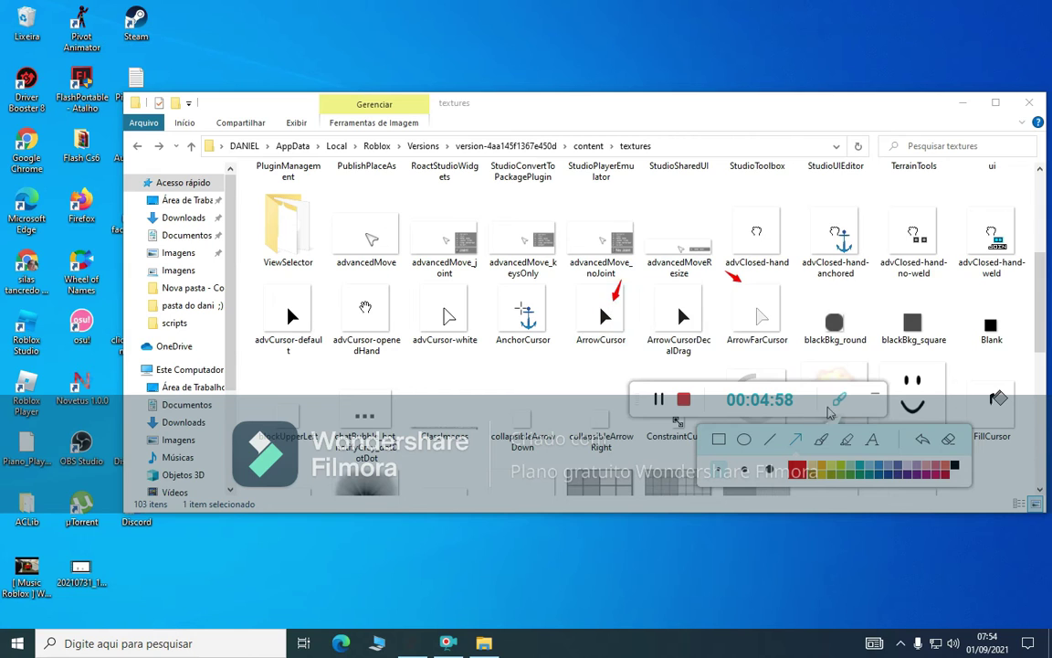
- Add a text annotation reading "agora copia eles" beside the ArrowFarCursor image
click(872, 440)
click(883, 299)
text(agora cópia eles)
click(794, 274)
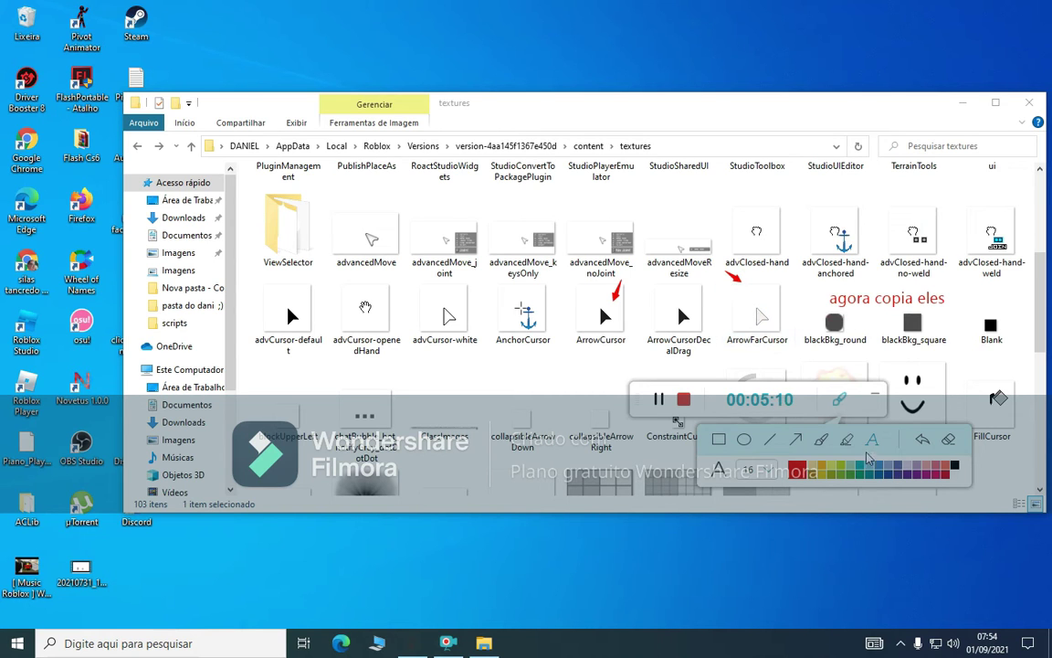
- Add a text annotation reading "primeiro clica nesse e fica com CTRL apertado e clica nesse e depois copia" above the "agora copia eles" note
click(784, 193)
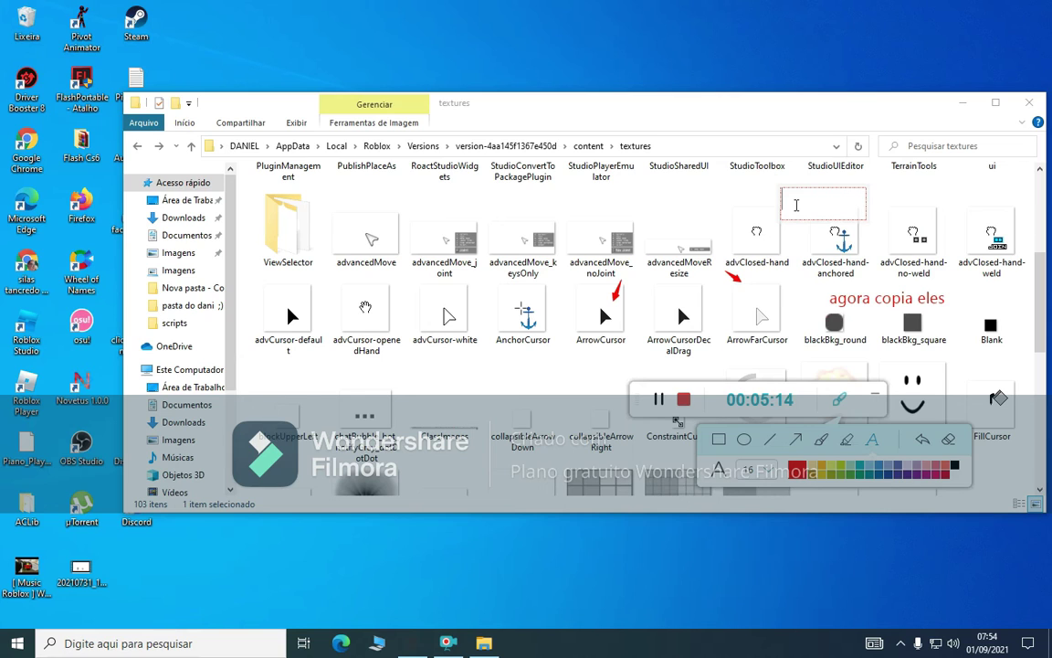
text(primeiro cl)
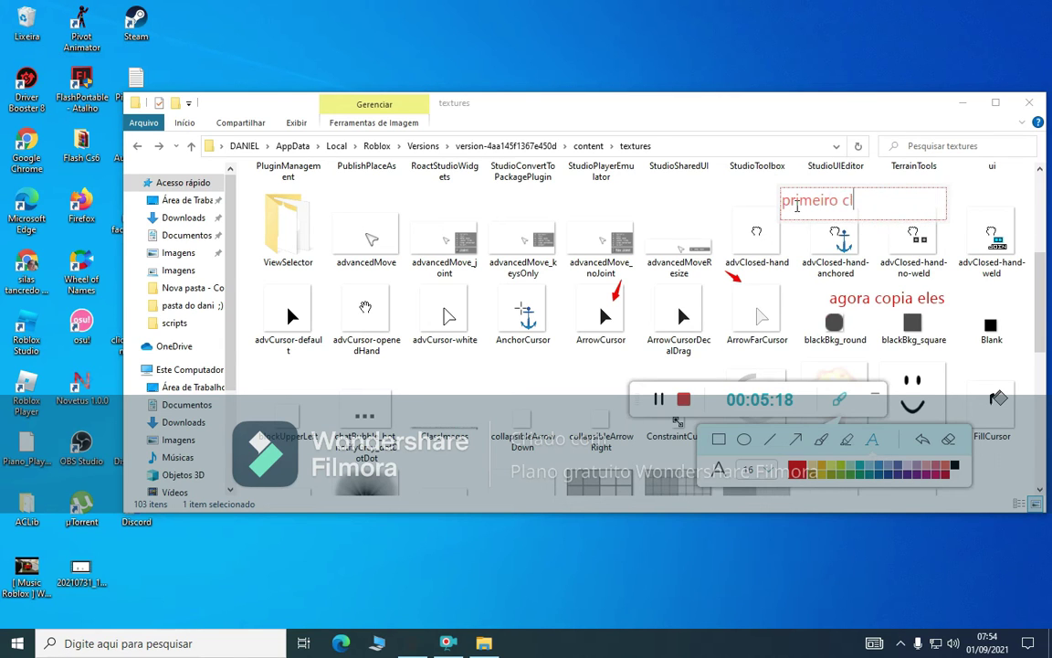
text(ica ness)
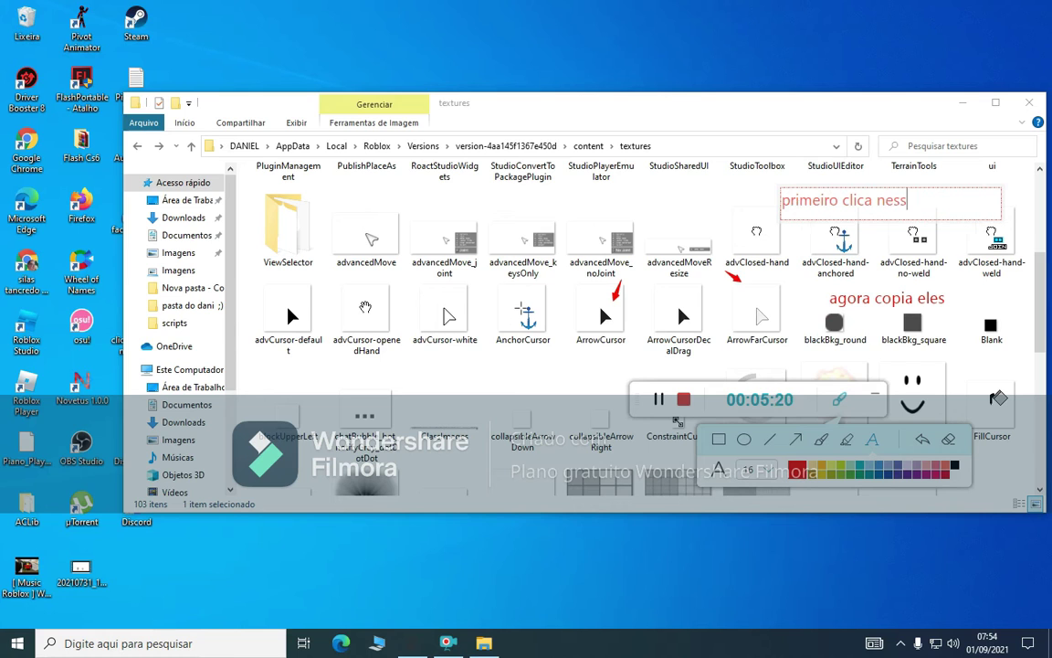
text(e e depois nesse)
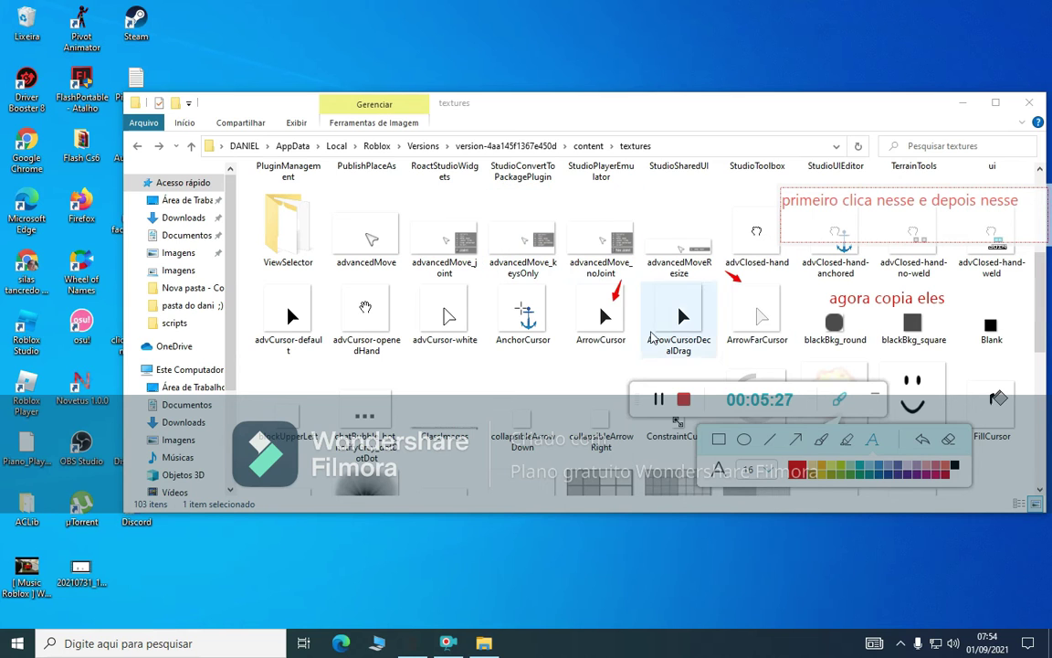
key(BackSpace)
key(BackSpace)
key(BackSpace)
key(BackSpace)
key(BackSpace)
key(BackSpace)
key(BackSpace)
key(BackSpace)
key(BackSpace)
key(BackSpace)
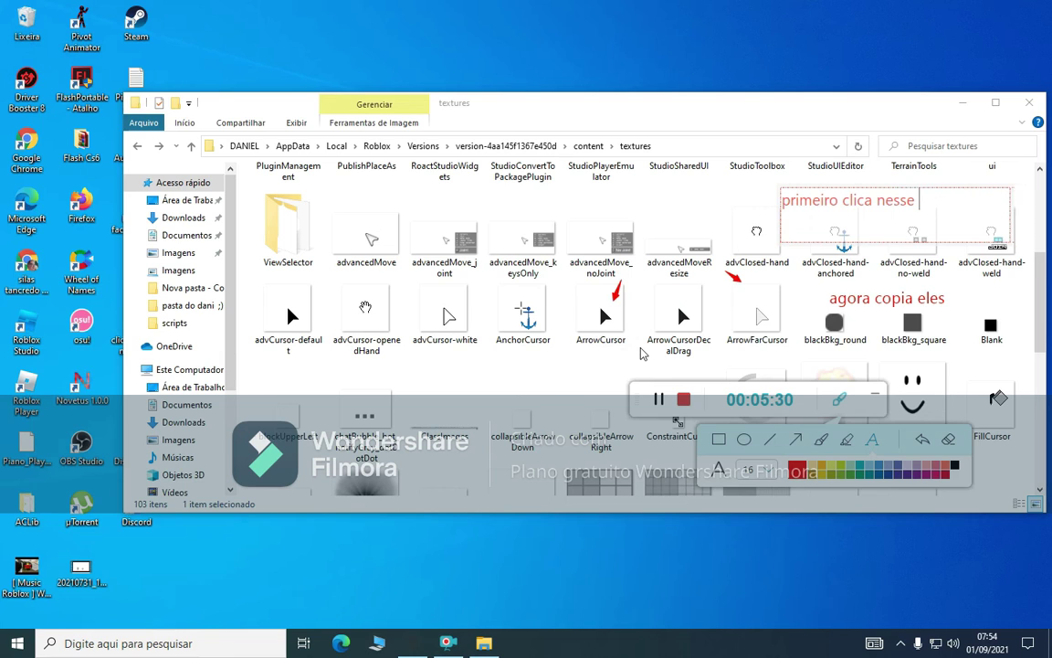
text(fica com CTRL)
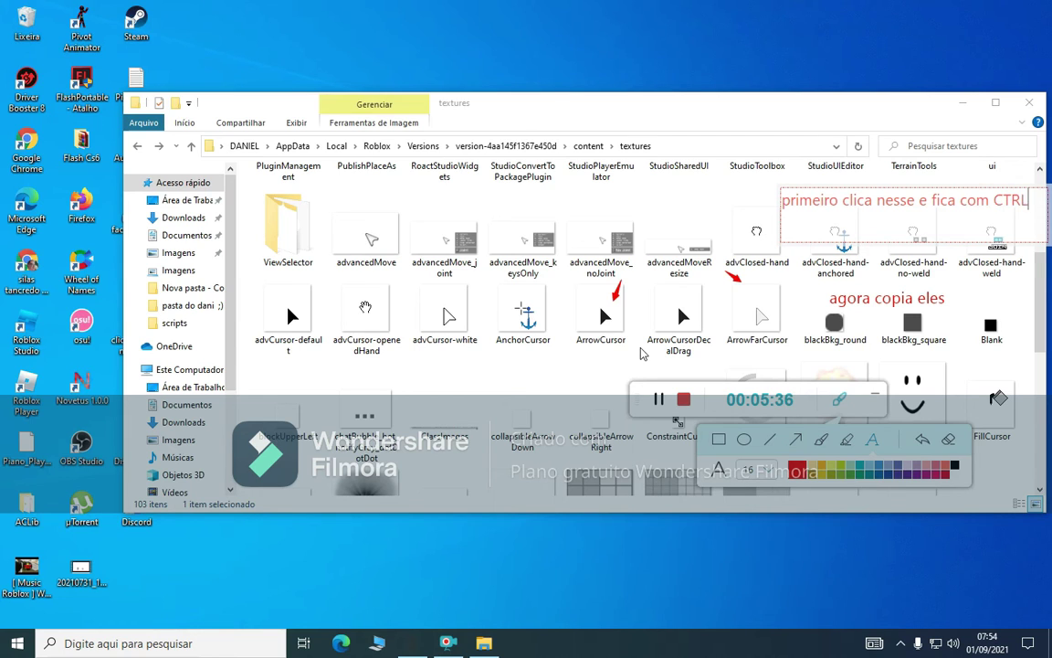
text( aper)
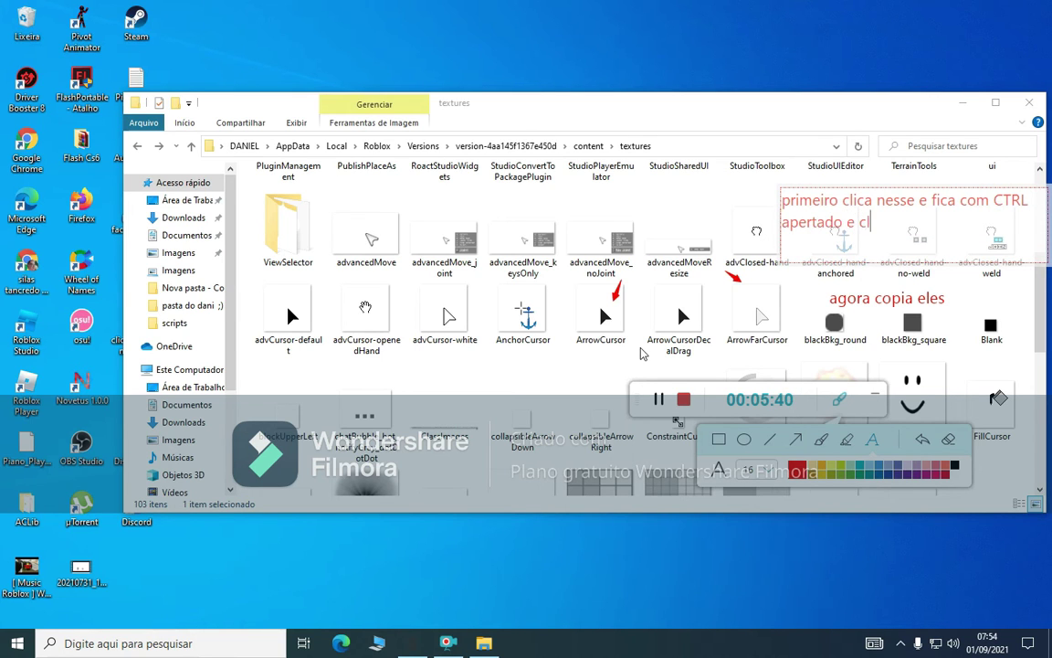
text(tado e clica nesse e depo)
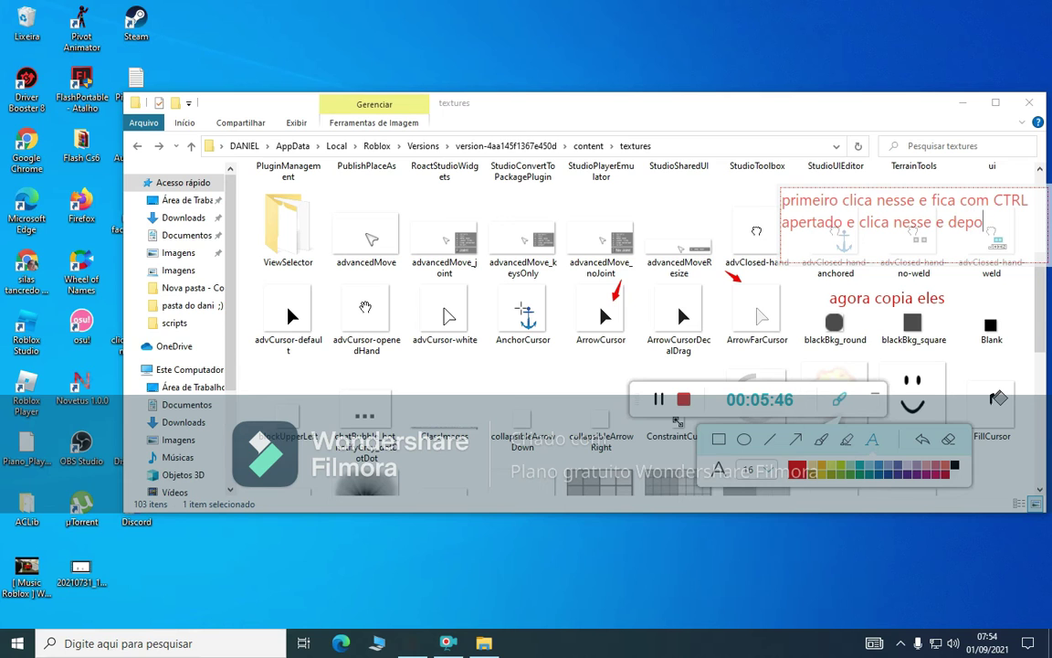
text(is copia)
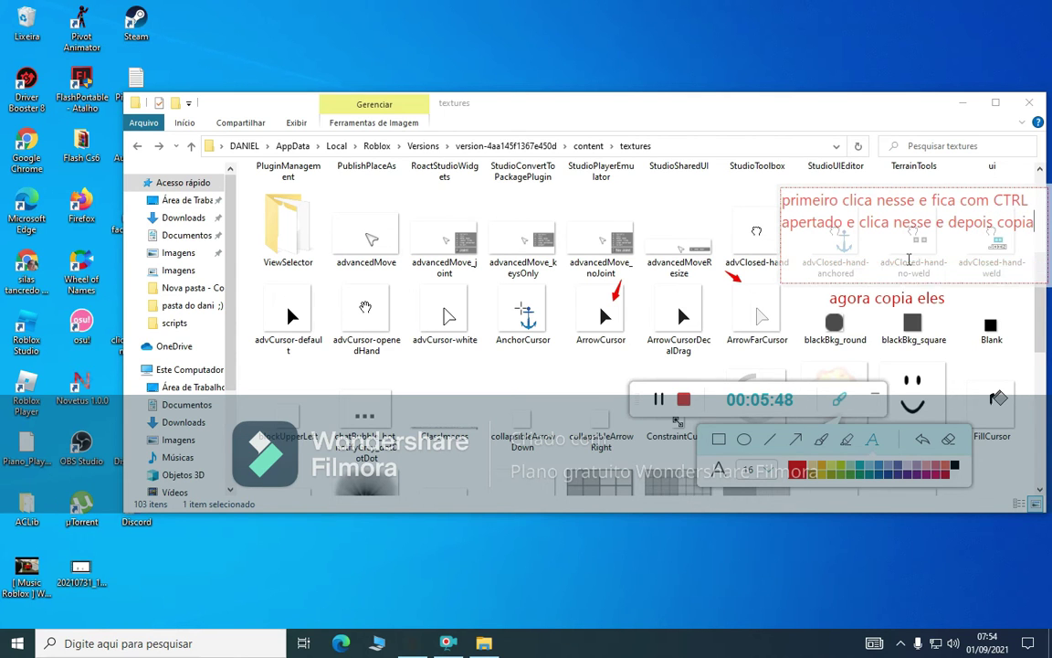
click(755, 317)
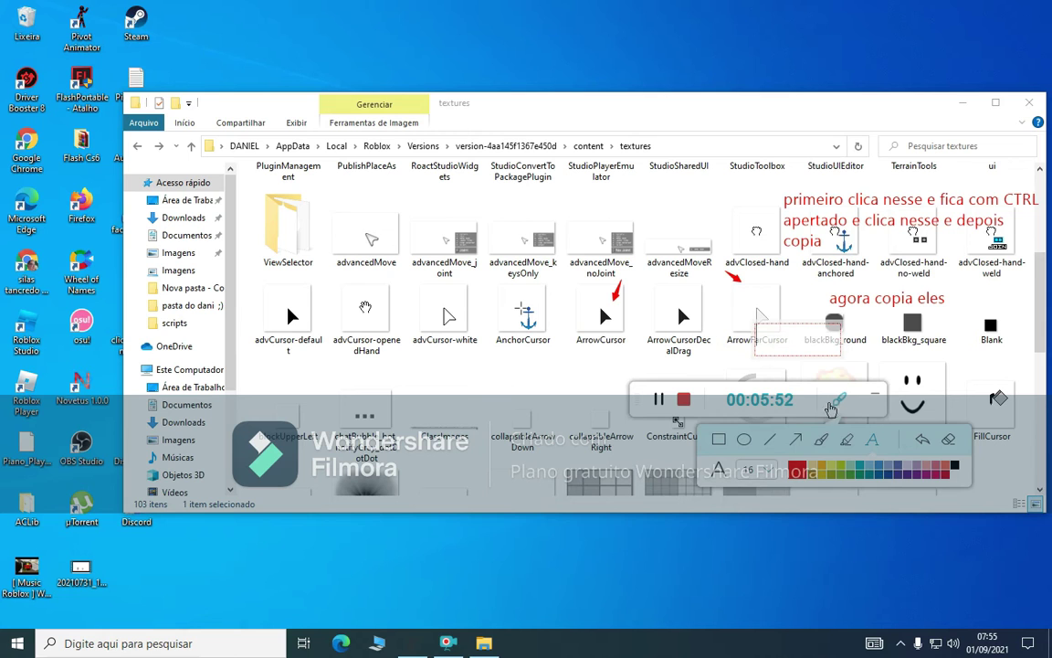
- Leave drawing mode and copy the ArrowCursor and ArrowFarCursor images from the textures folder
key(Escape)
click(601, 315)
ctrl+click(758, 315)
right_click(766, 317)
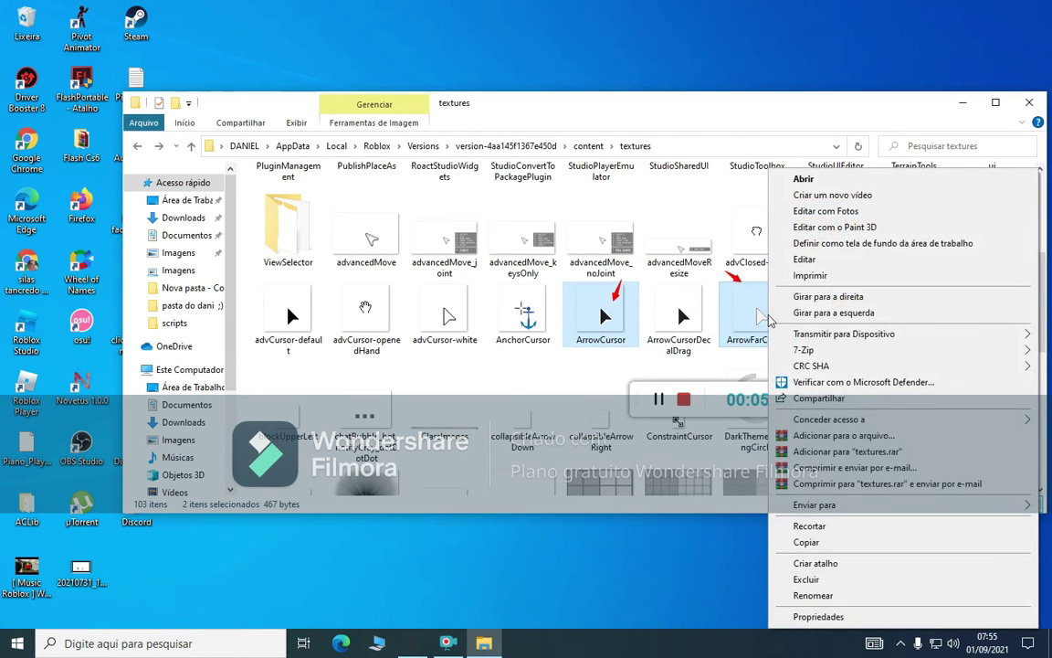
click(829, 546)
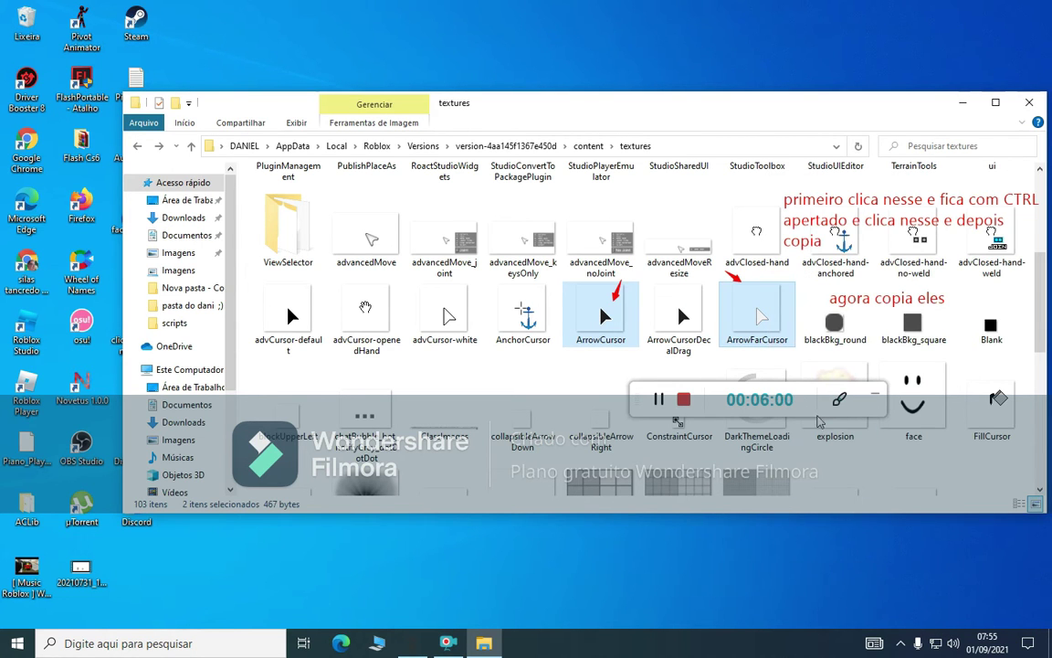
- Erase all annotations and add a text annotation reading "agora volta la no cursors" over the textures folder
click(840, 398)
click(948, 439)
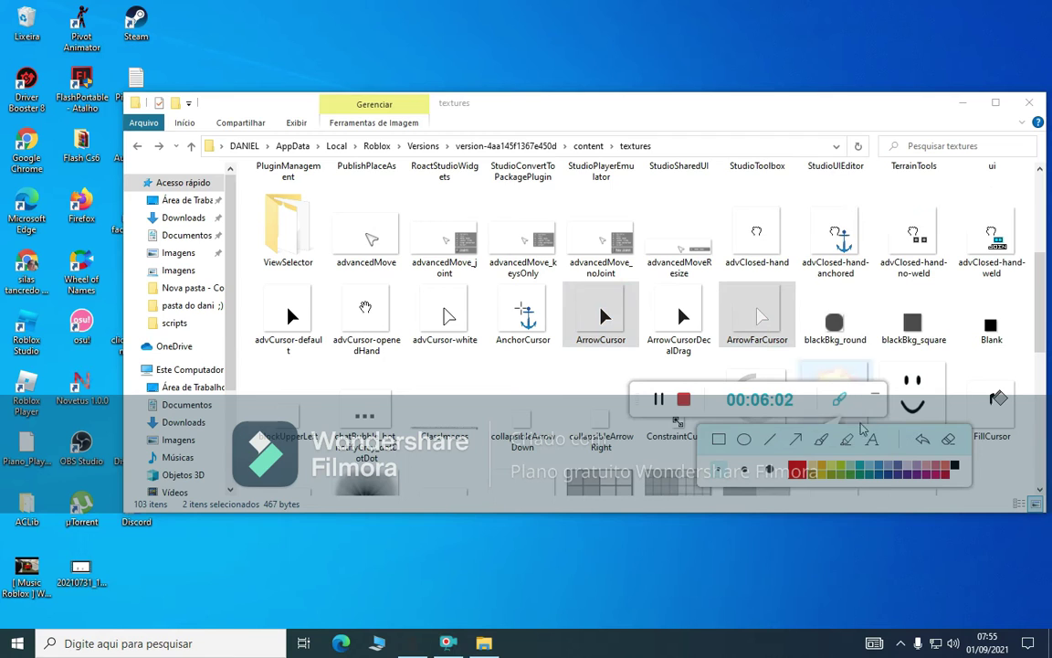
click(857, 190)
text(agora v)
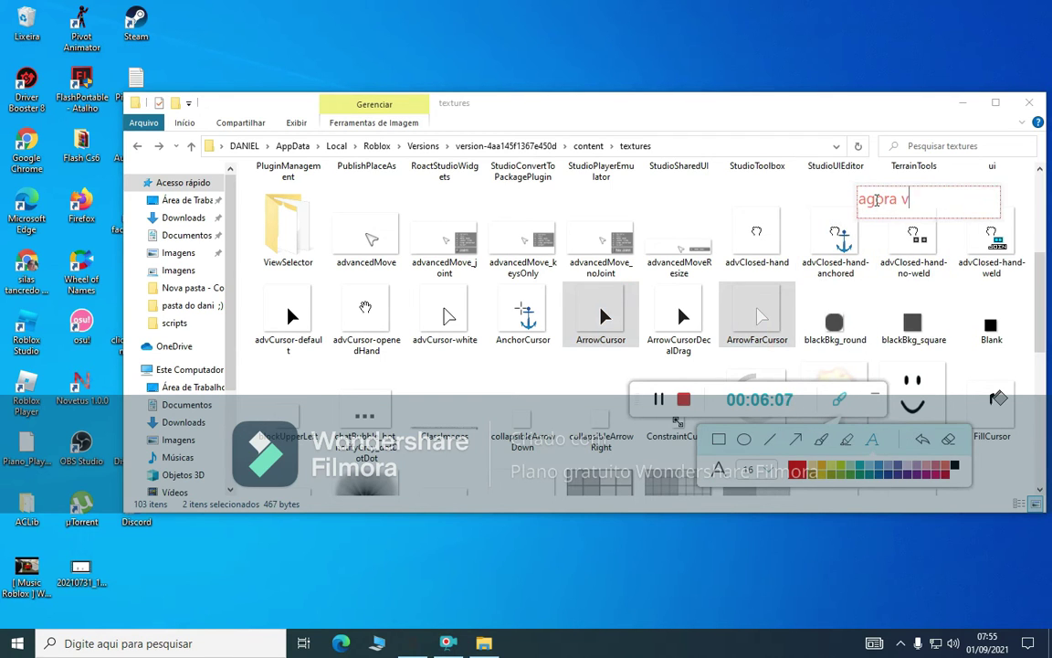
text(olta la no cursors)
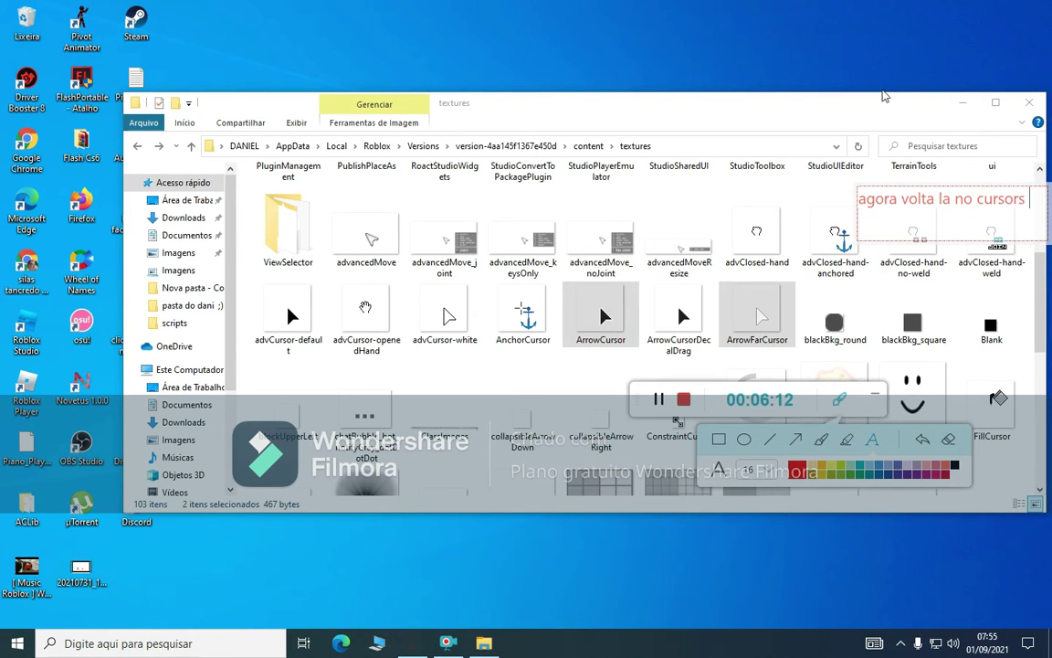
- Select the Cursors folder inside textures and erase the annotation beside it
scroll(818, 280, up, 3)
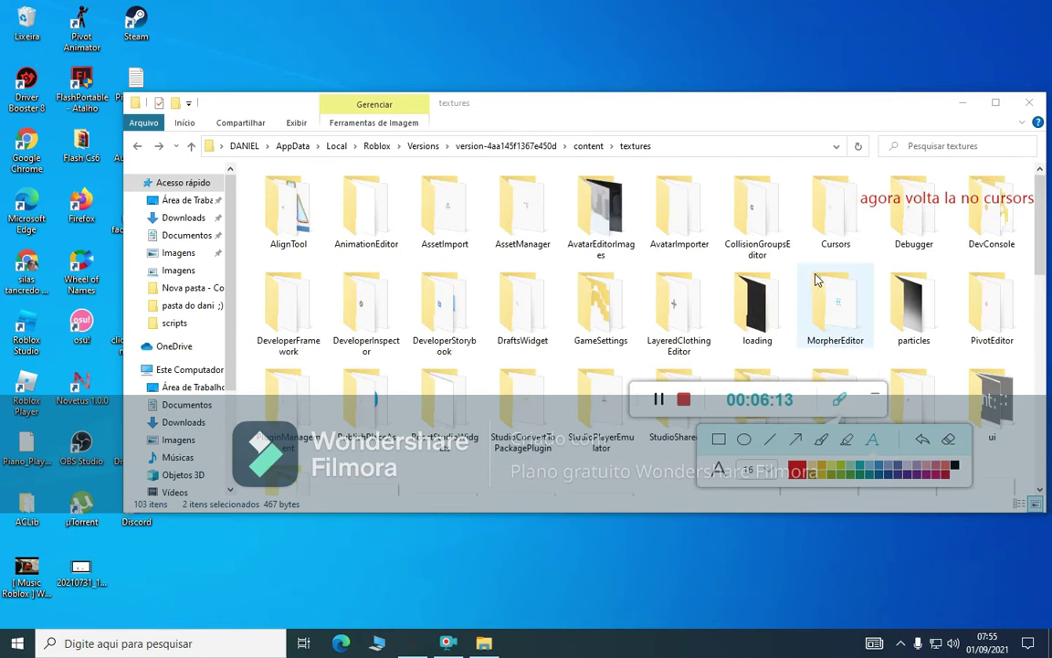
click(831, 214)
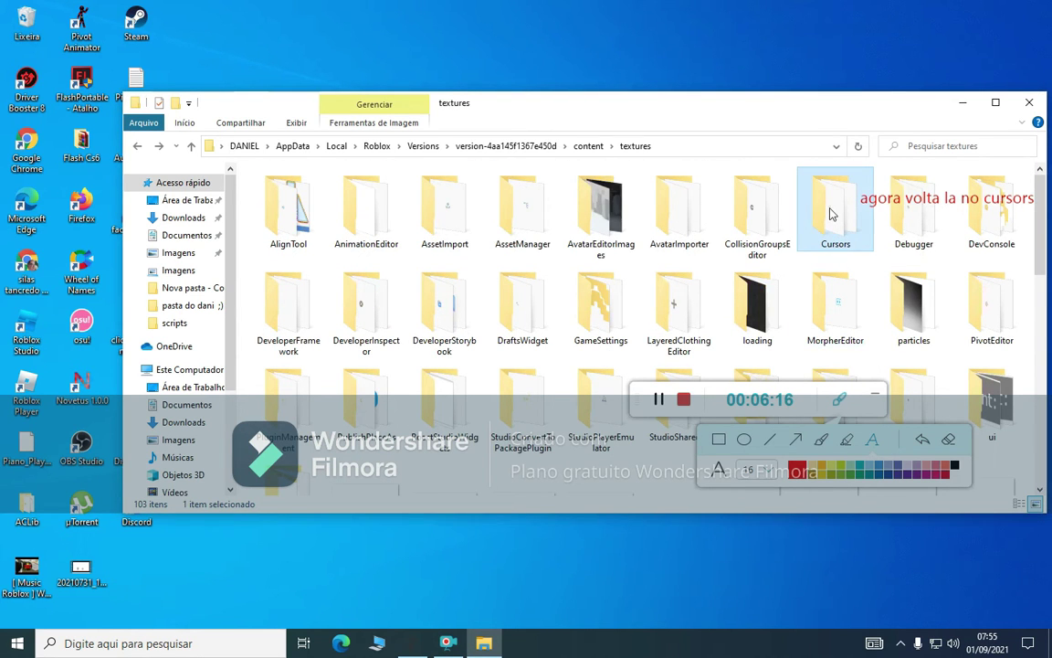
click(950, 441)
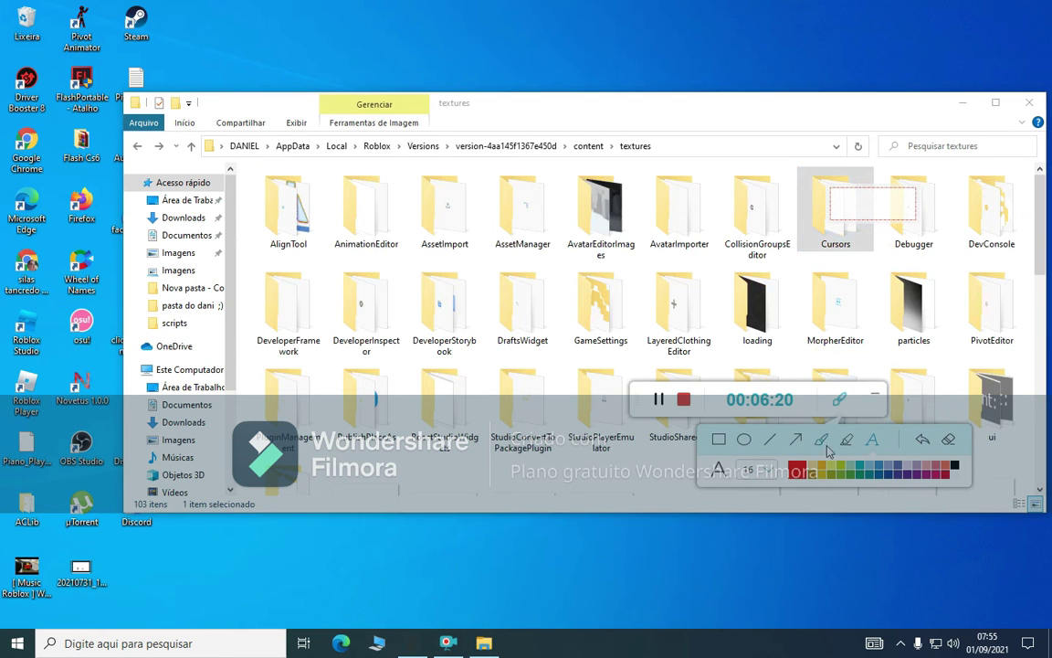
- Leave drawing mode and open the Cursors folder inside textures
click(838, 399)
click(825, 212)
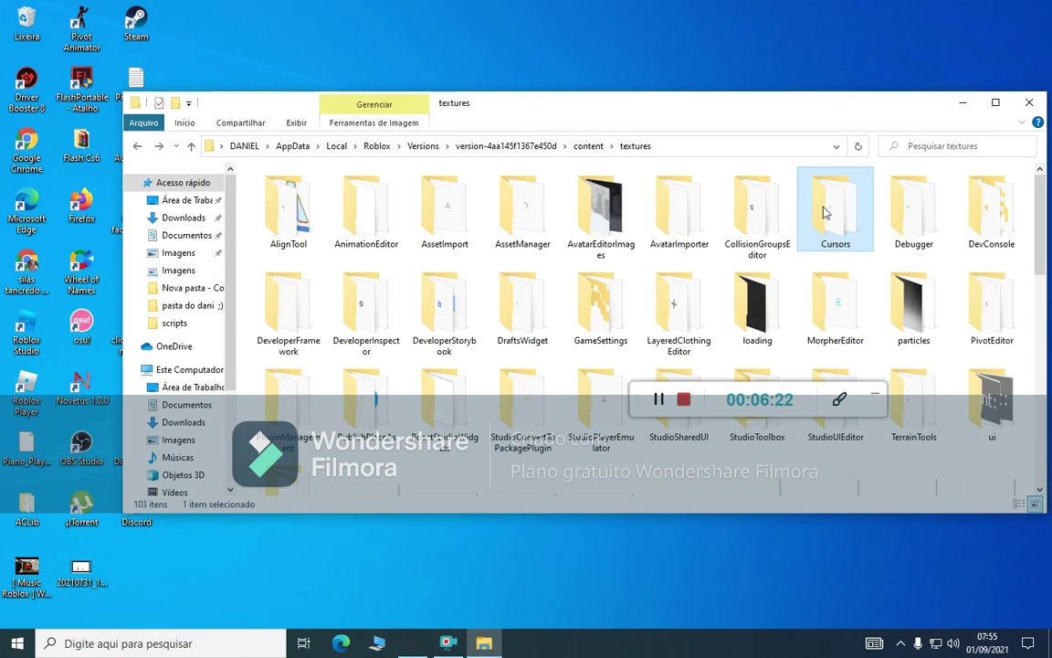
double_click(824, 212)
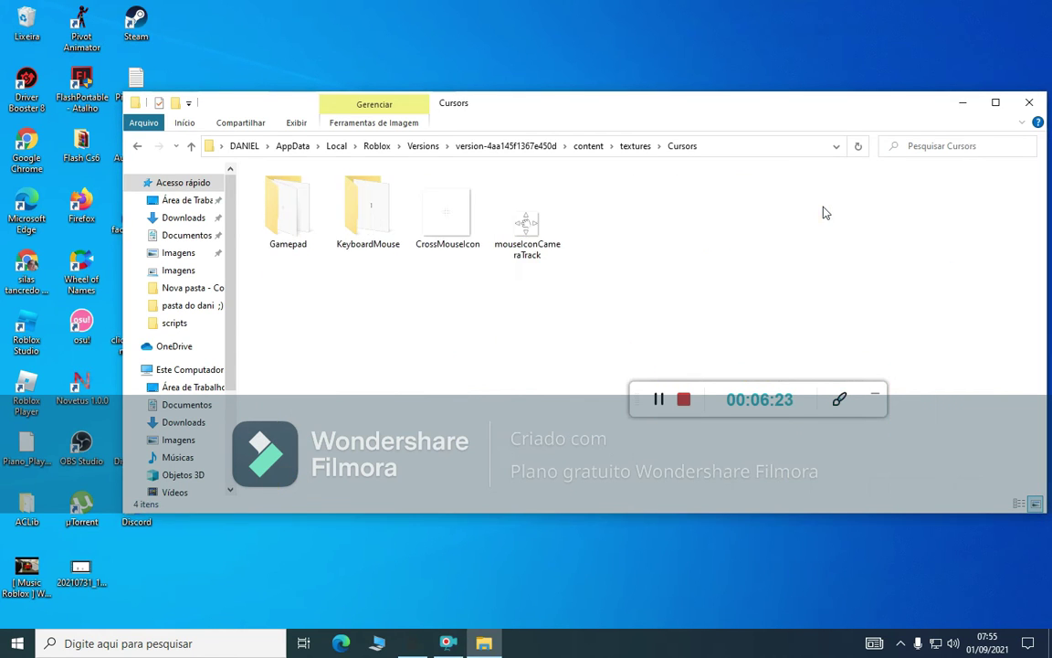
- Add a text annotation reading "e keyboardmouse" over the empty area of the Cursors folder
click(836, 401)
click(758, 238)
text(e ke)
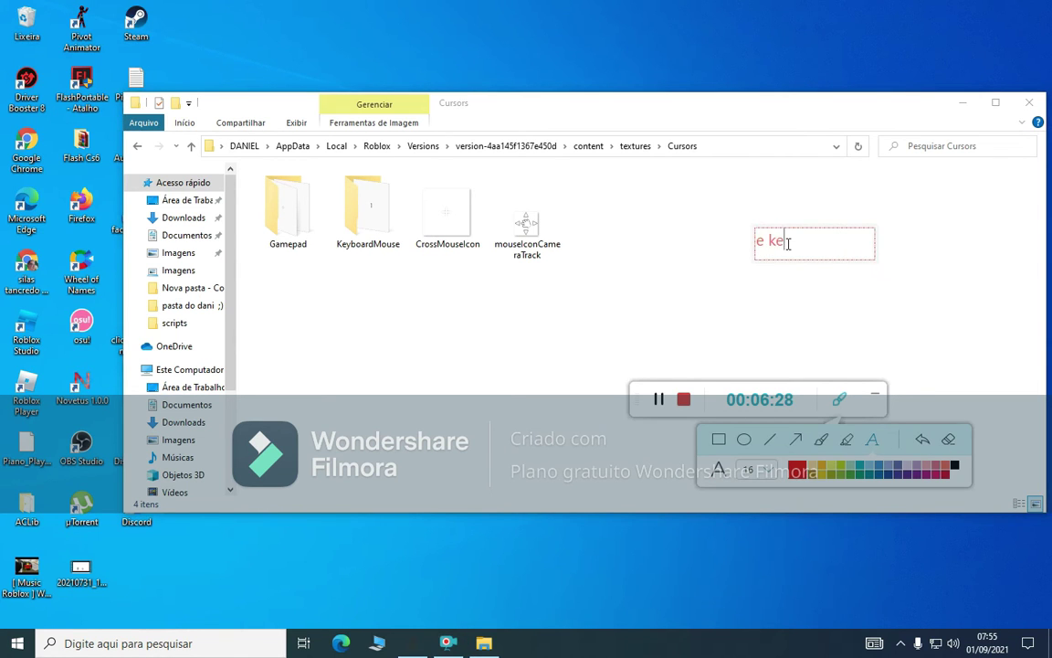
text(ybo)
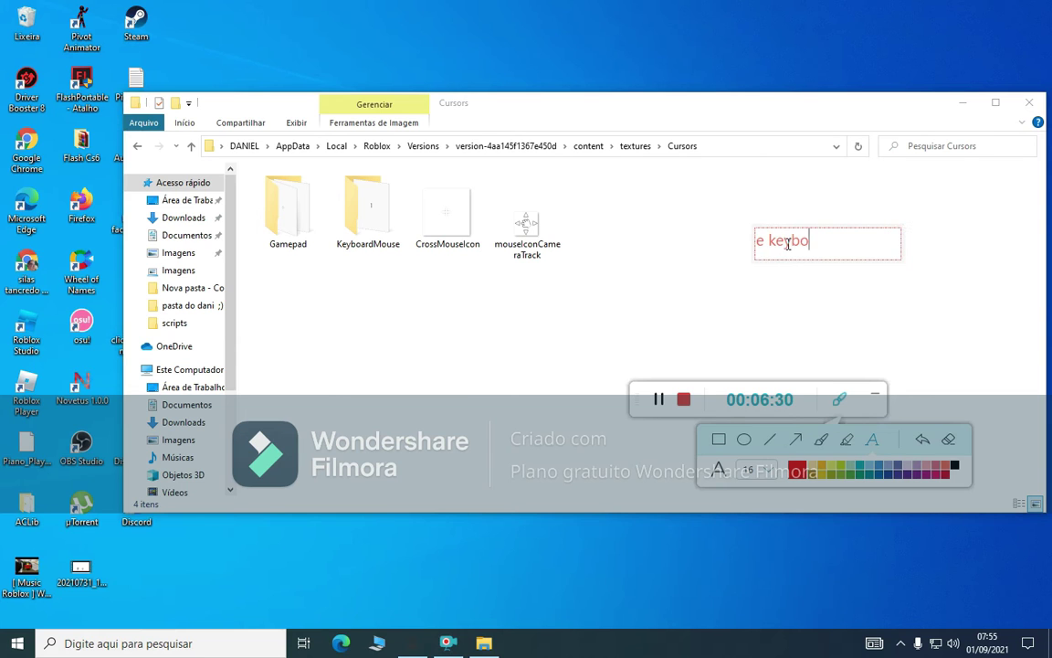
text(ardmouse)
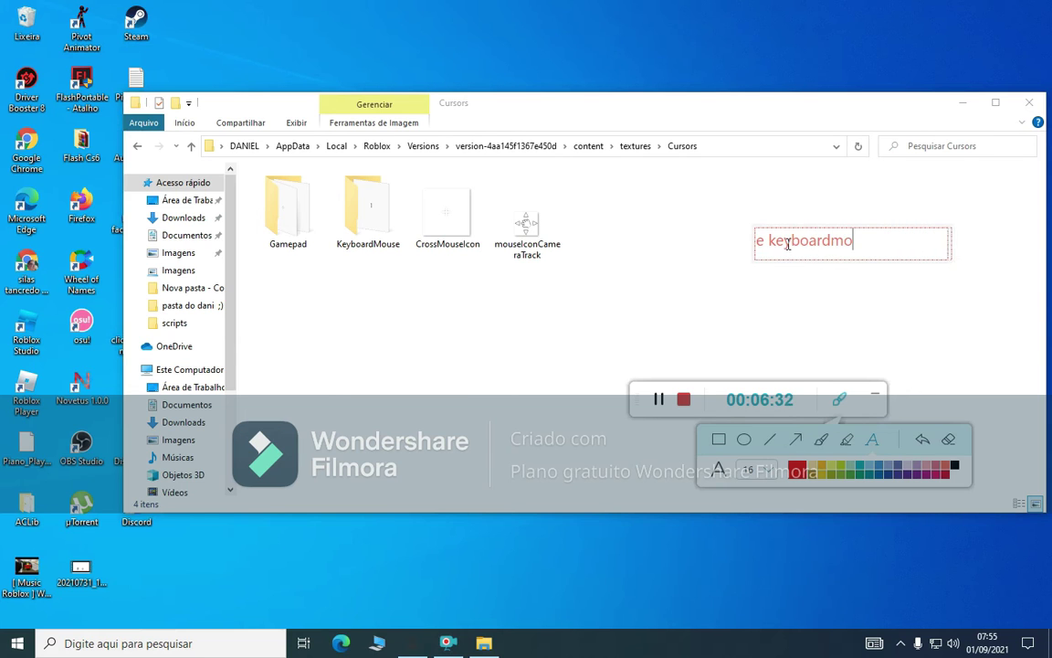
- Leave drawing mode and open the KeyboardMouse folder
click(841, 399)
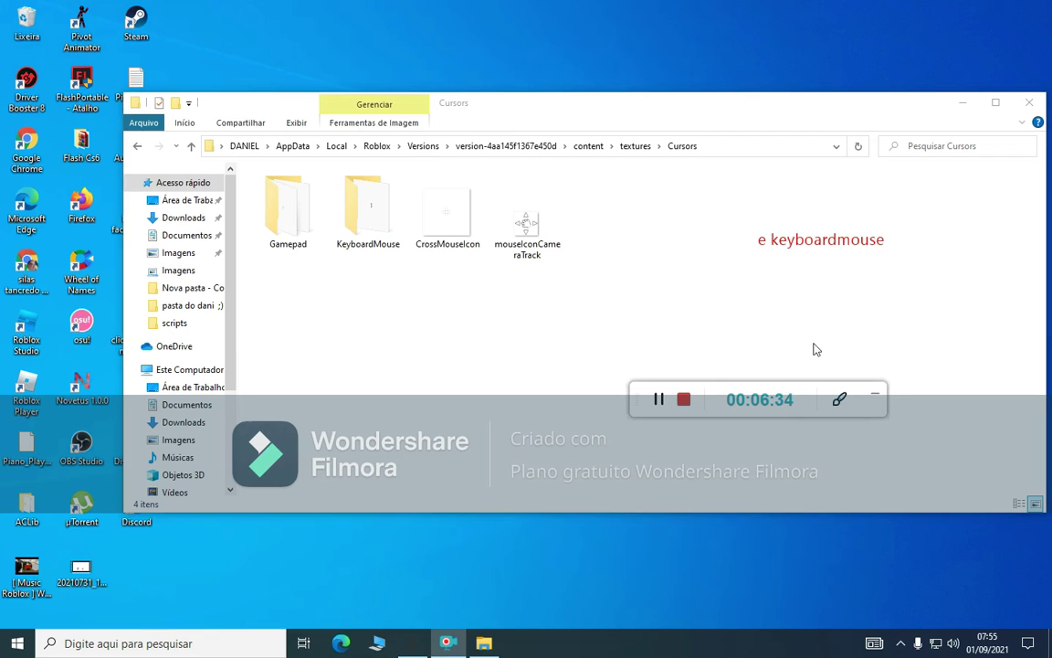
click(382, 205)
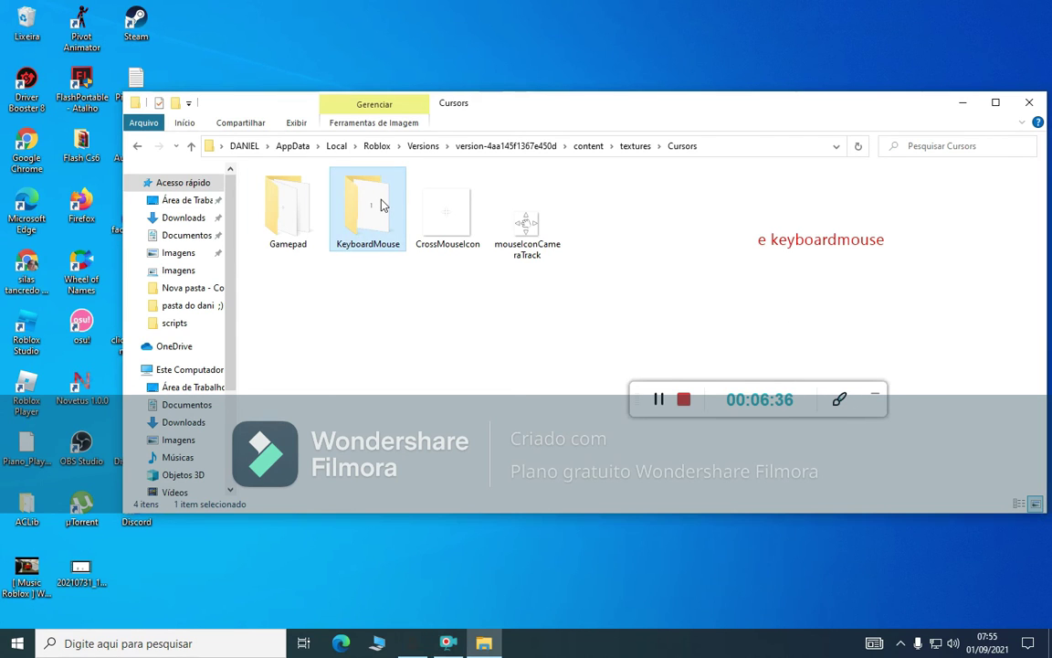
double_click(382, 204)
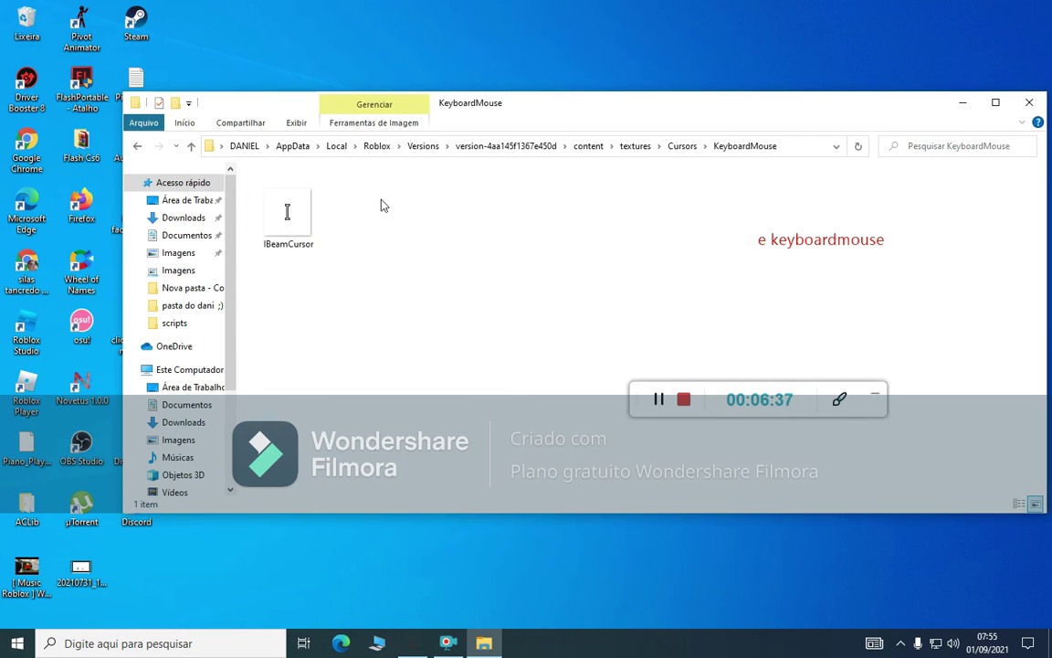
- Add a text annotation reading "e agora clica o botão direito" below the "e keyboardmouse" note
click(841, 399)
click(834, 312)
text(e a)
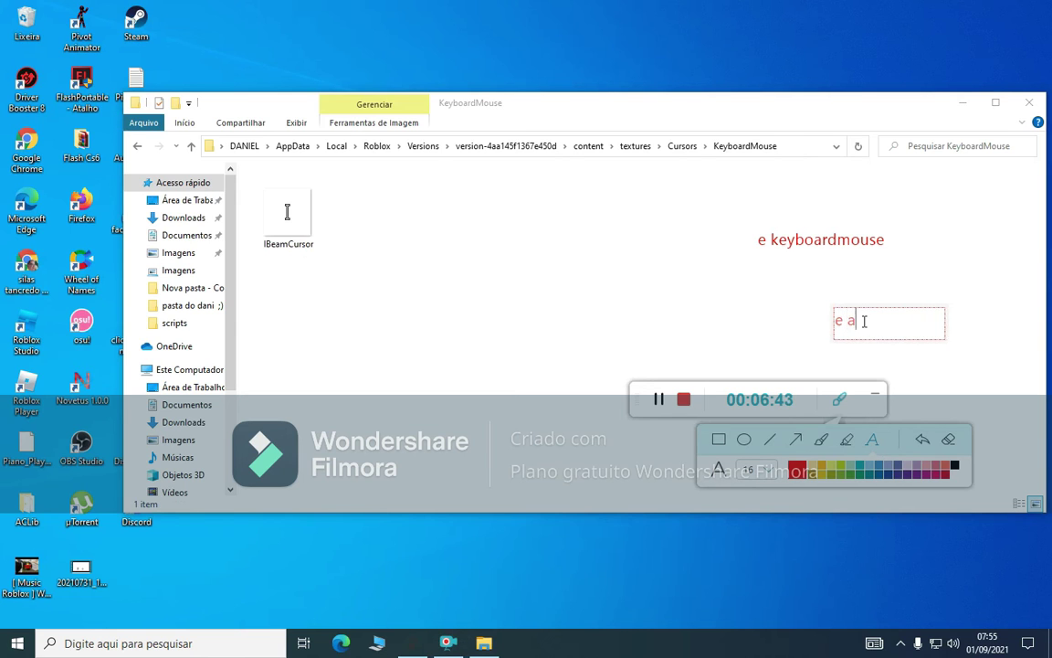
text(gora cl)
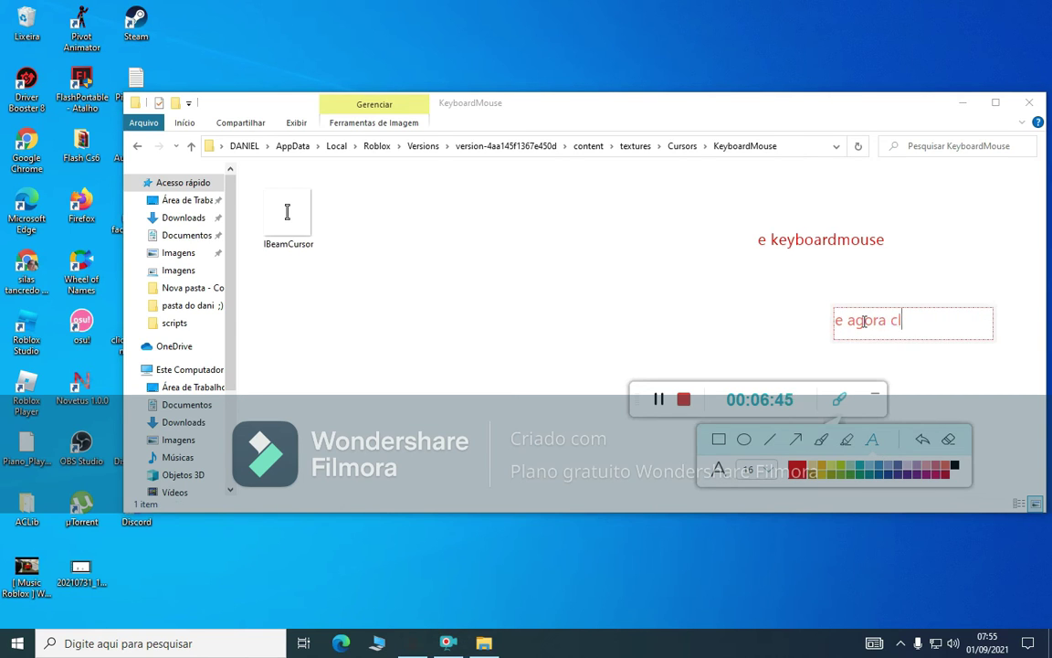
text(ica o botão d)
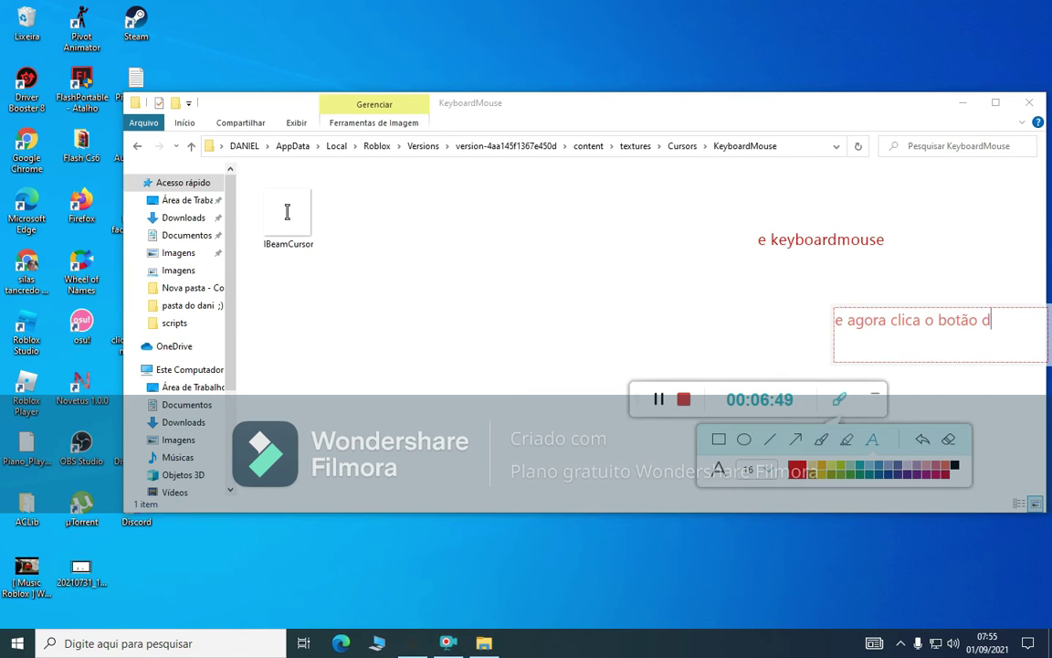
key(BackSpace)
key(BackSpace)
key(BackSpace)
- Paste the copied ArrowCursor and ArrowFarCursor images into KeyboardMouse and add a text annotation reading "e clica em colar" below the last note
right_click(523, 300)
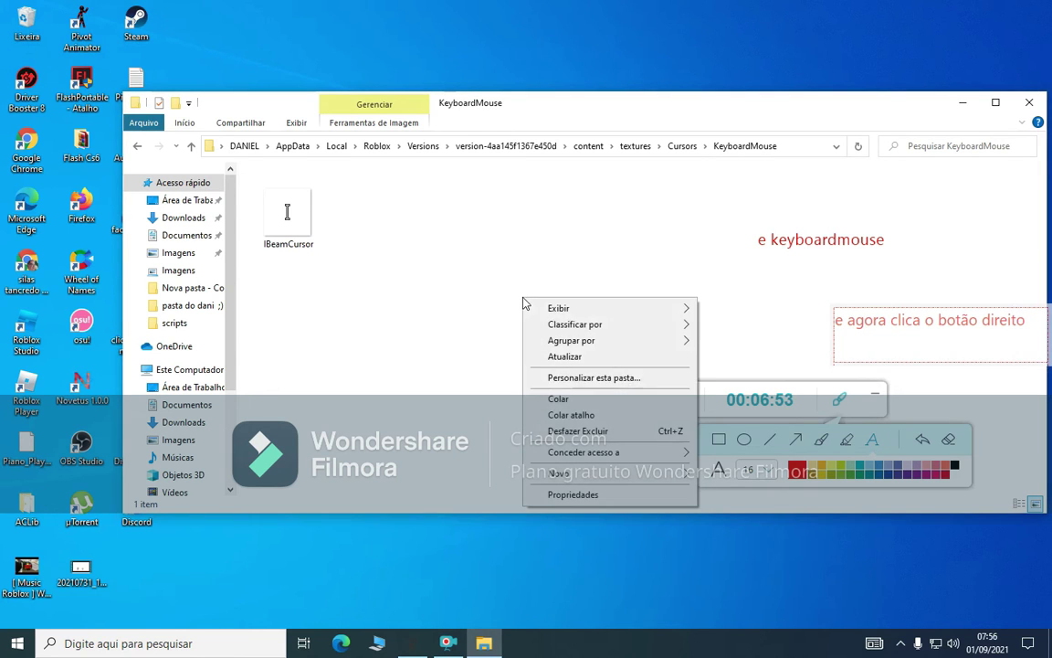
click(559, 399)
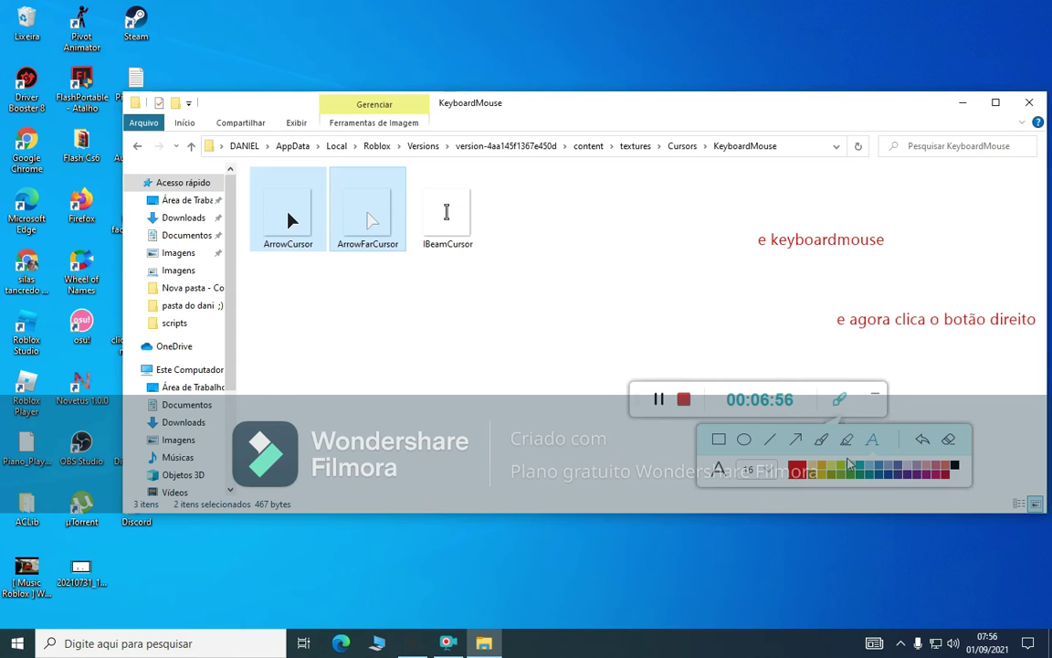
click(897, 347)
text(e)
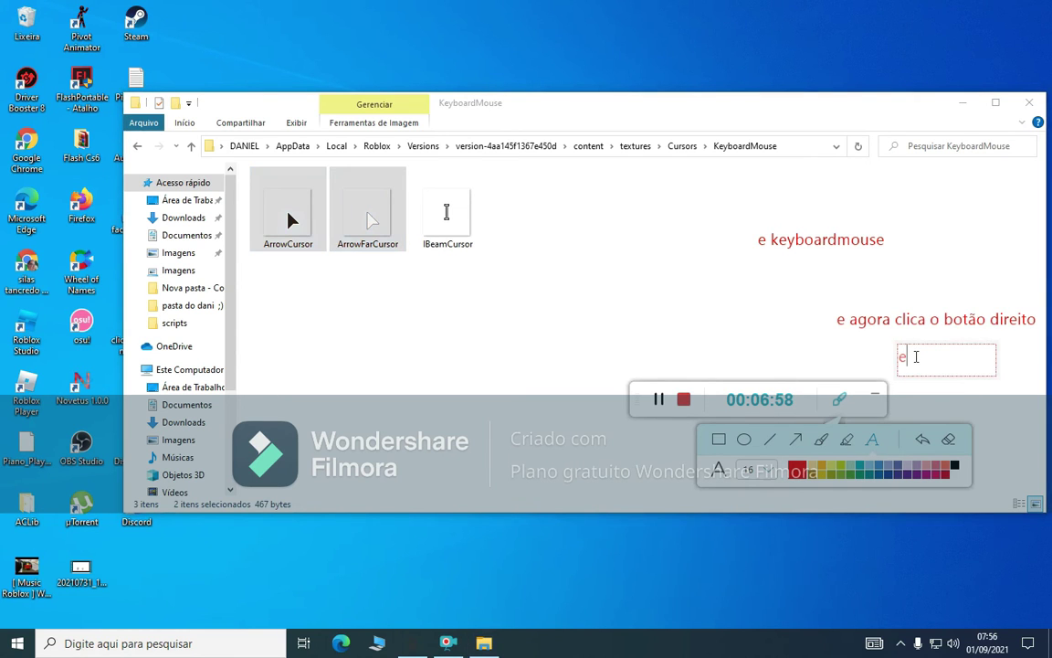
text( dica em colar)
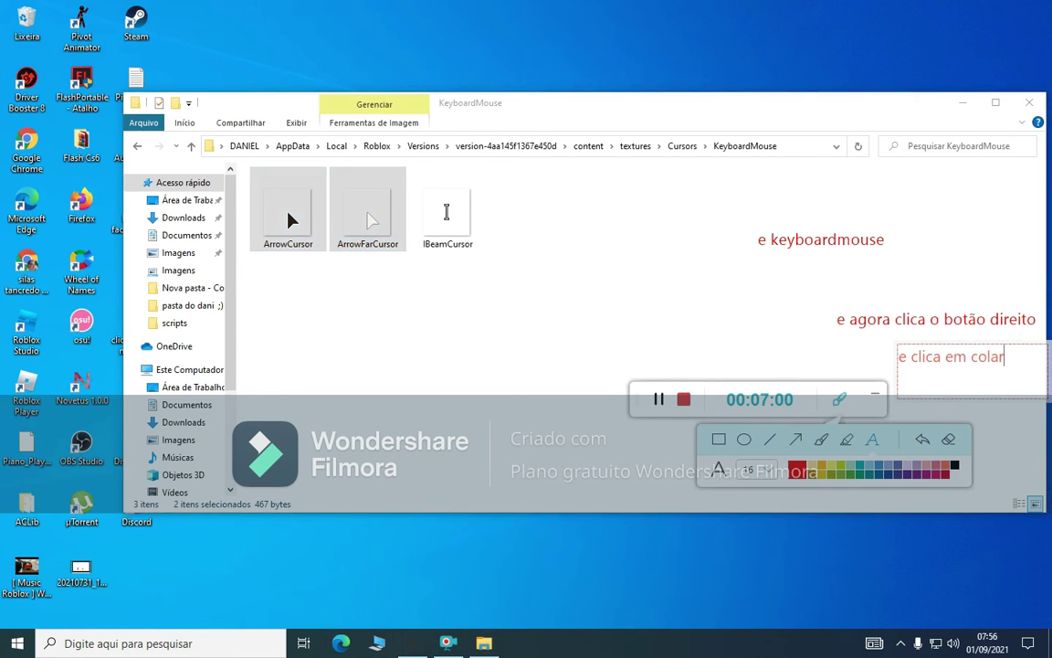
click(888, 392)
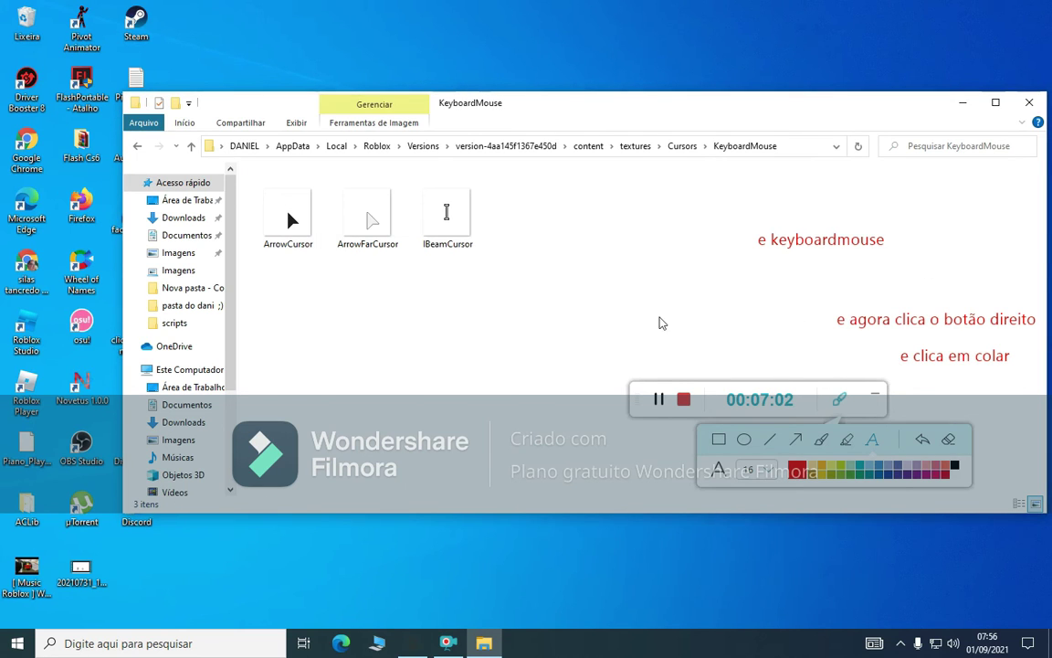
- Add a text annotation reading "você ja pode sair da pagina" in the empty area of the KeyboardMouse folder
click(662, 301)
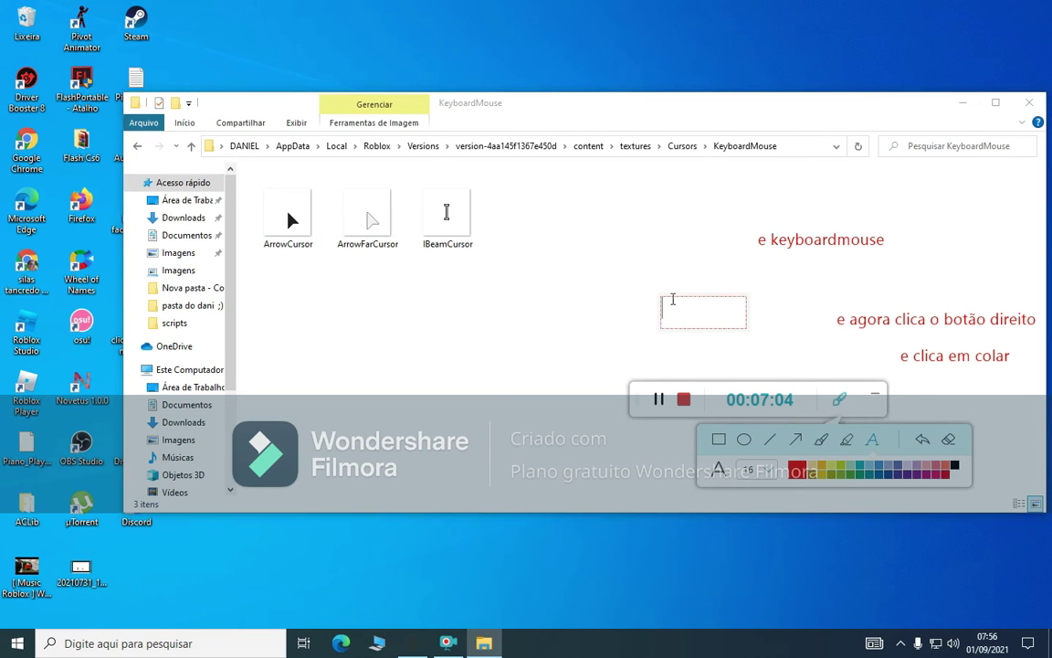
text(voc)
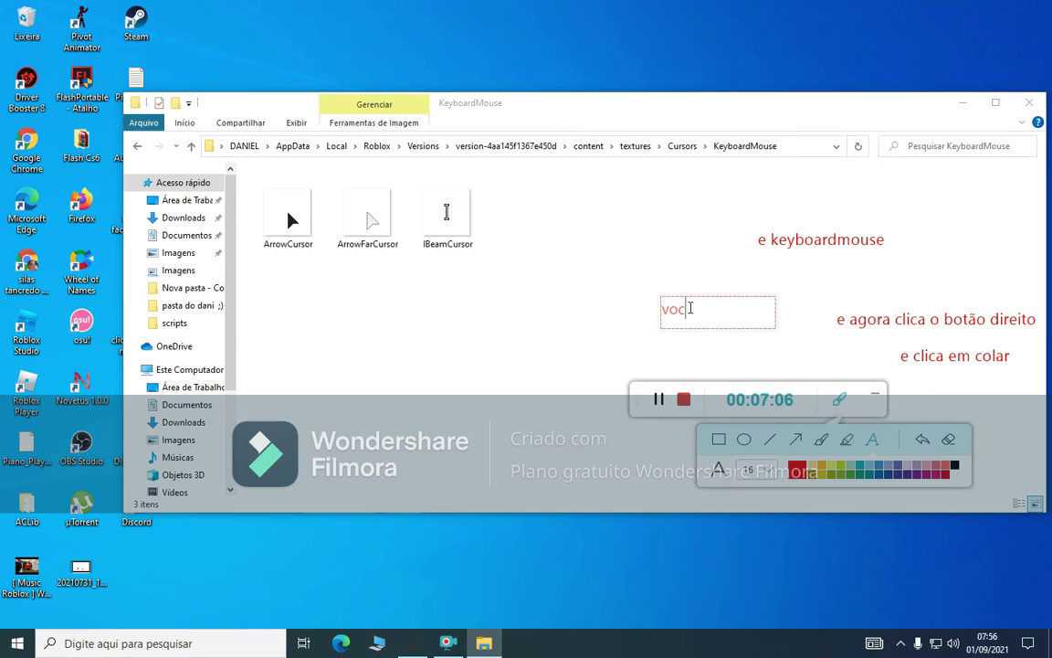
text(ê já)
text( pode sair )
text(da pagina)
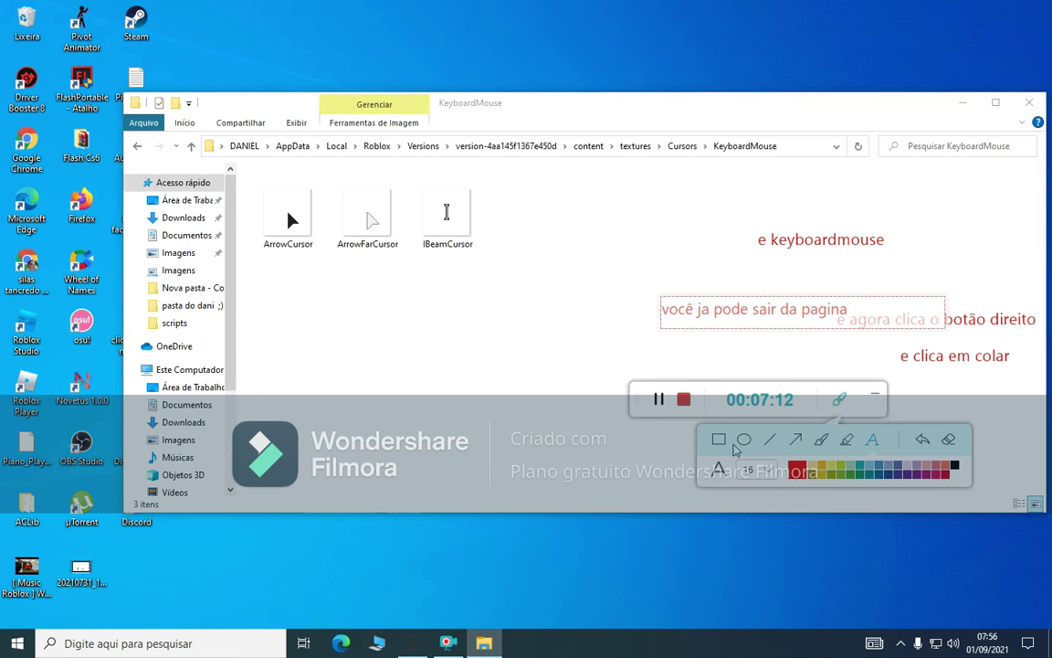
- Close the KeyboardMouse folder window and erase all annotations from the screen
click(839, 403)
click(1026, 103)
click(841, 399)
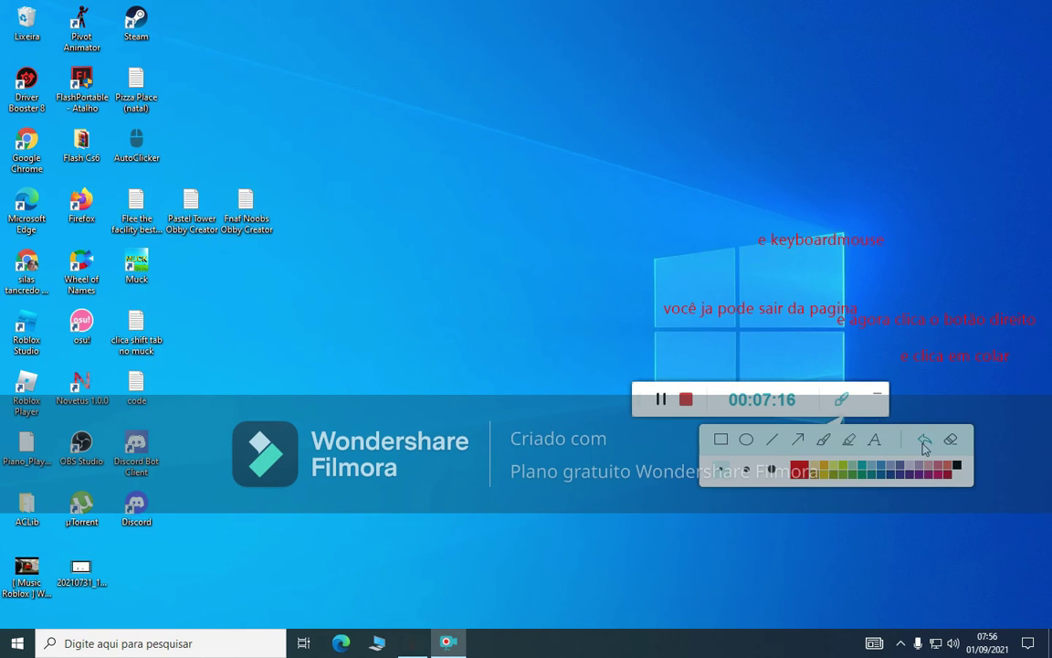
click(950, 441)
- Add a text annotation reading "vou mostrar" over the desktop
click(874, 442)
click(727, 279)
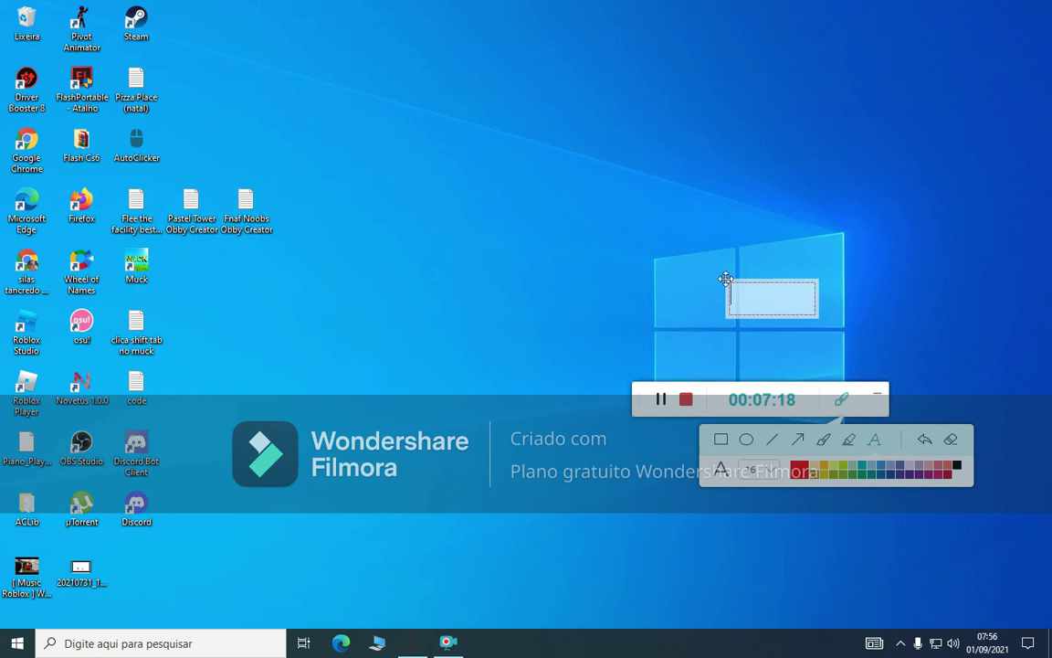
text(vo)
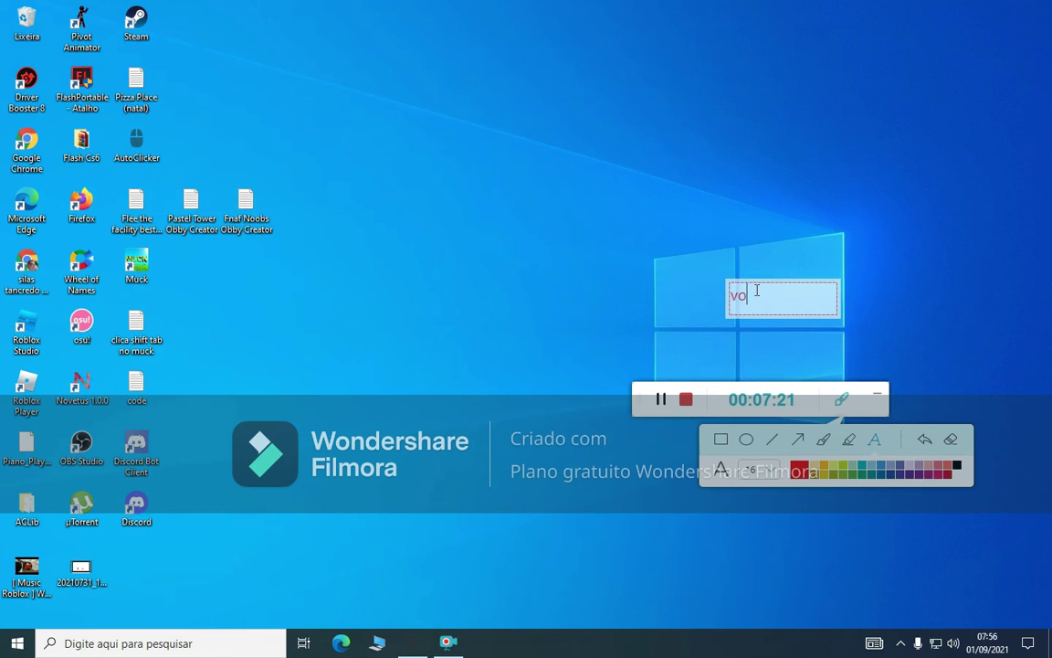
text(u mostrar)
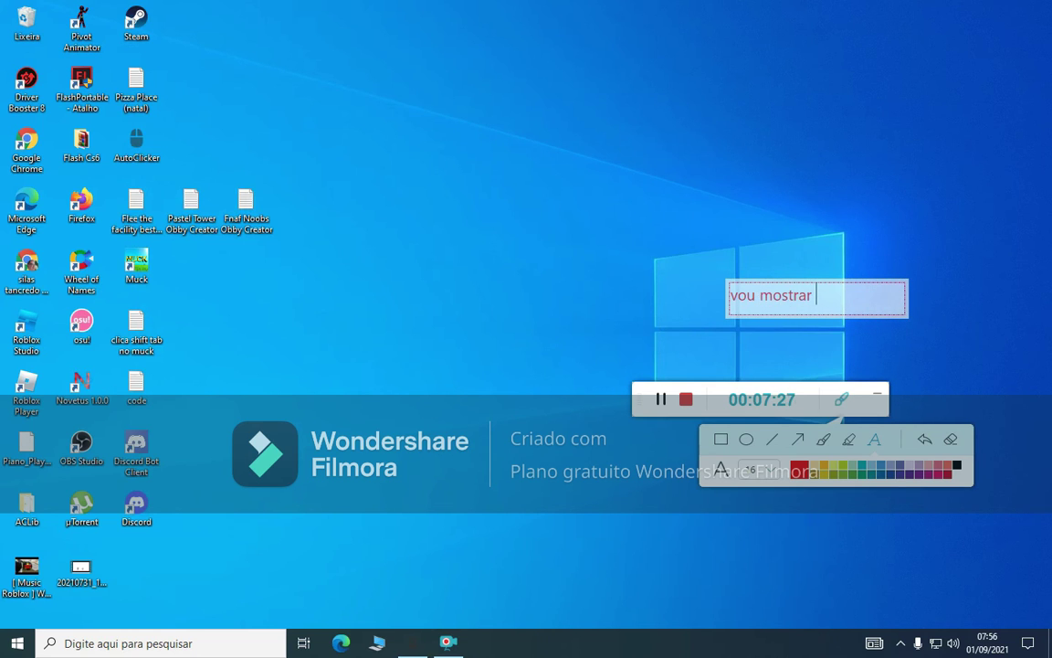
click(704, 204)
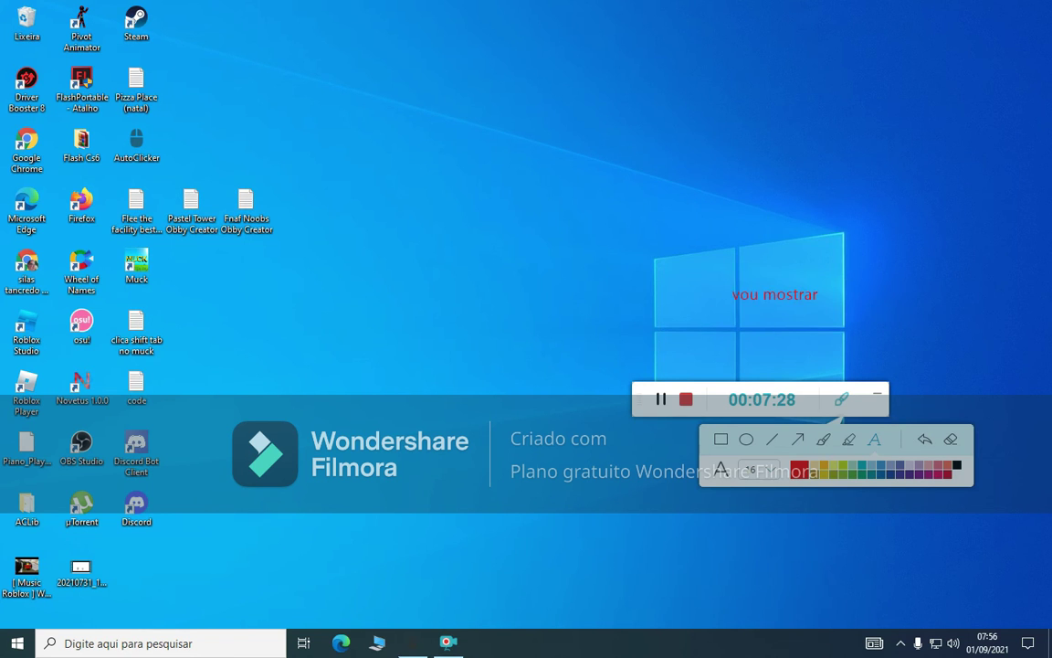
- Switch to Google Chrome with the Roblox home page and collapse the Chat & Party panel
click(17, 160)
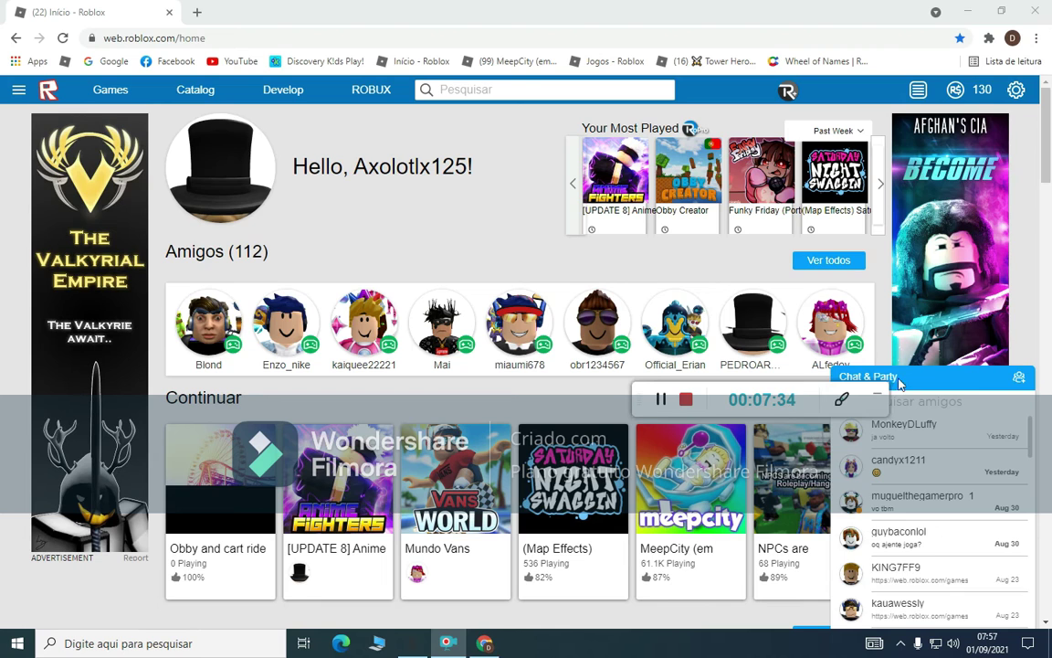
click(913, 376)
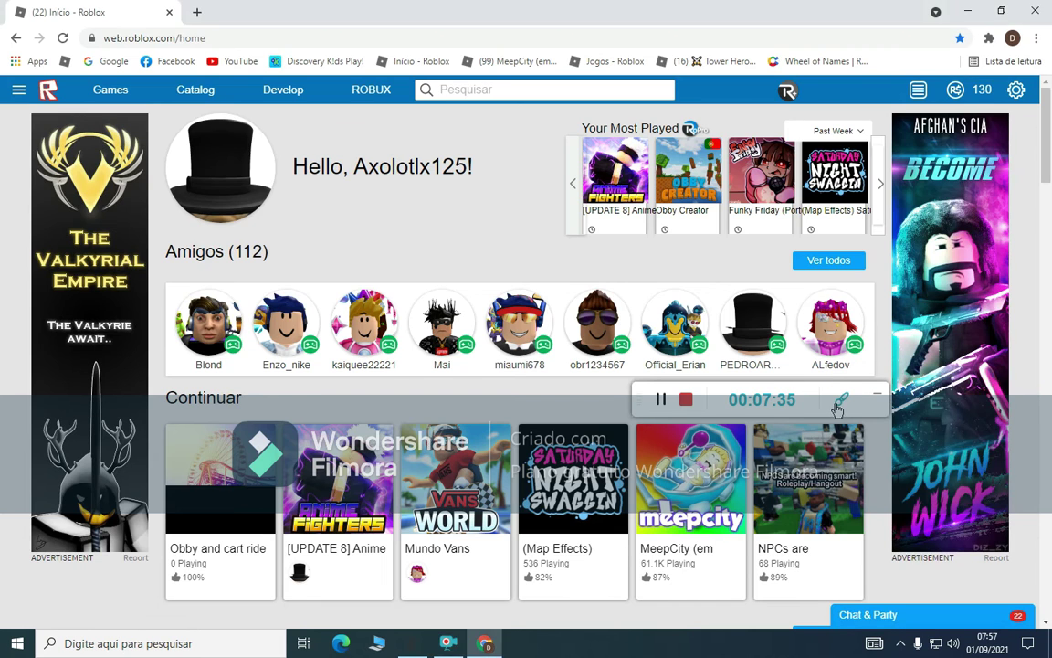
- Add a text annotation reading "agora vamos em um jogo eu vo no obby creator" above the friends list on the Roblox home page
click(841, 398)
click(874, 439)
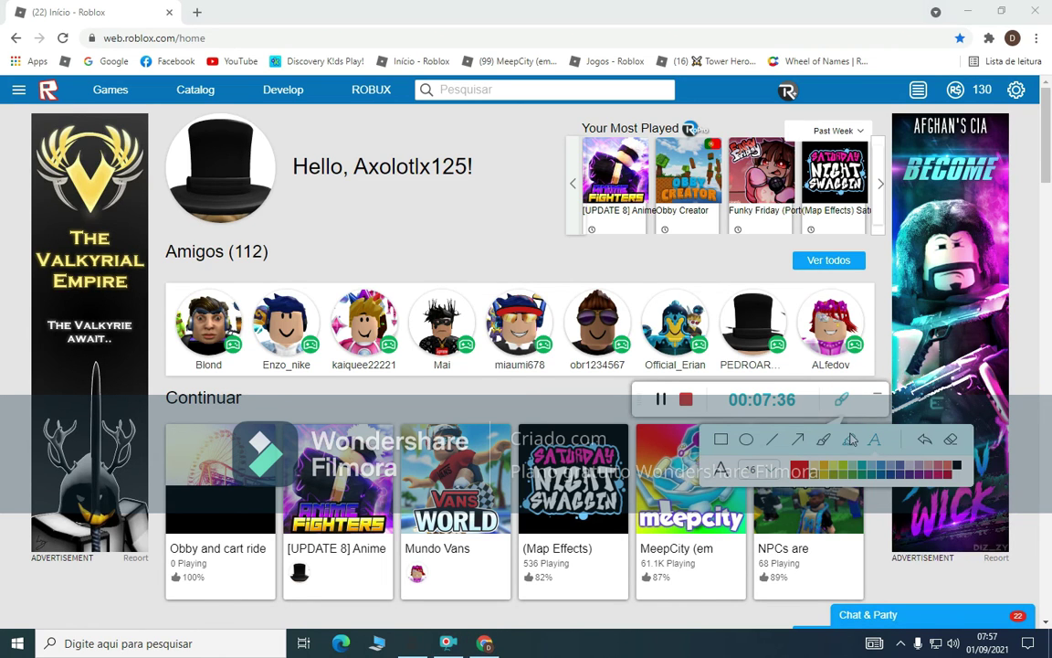
click(424, 240)
text(ago)
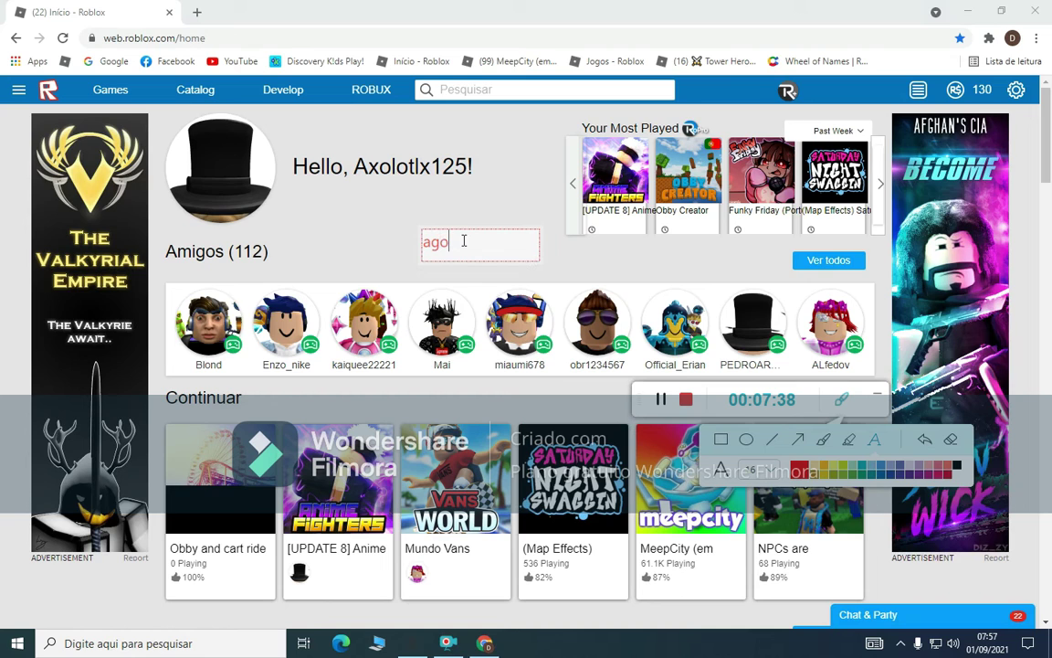
text(ra vamos em um jogo)
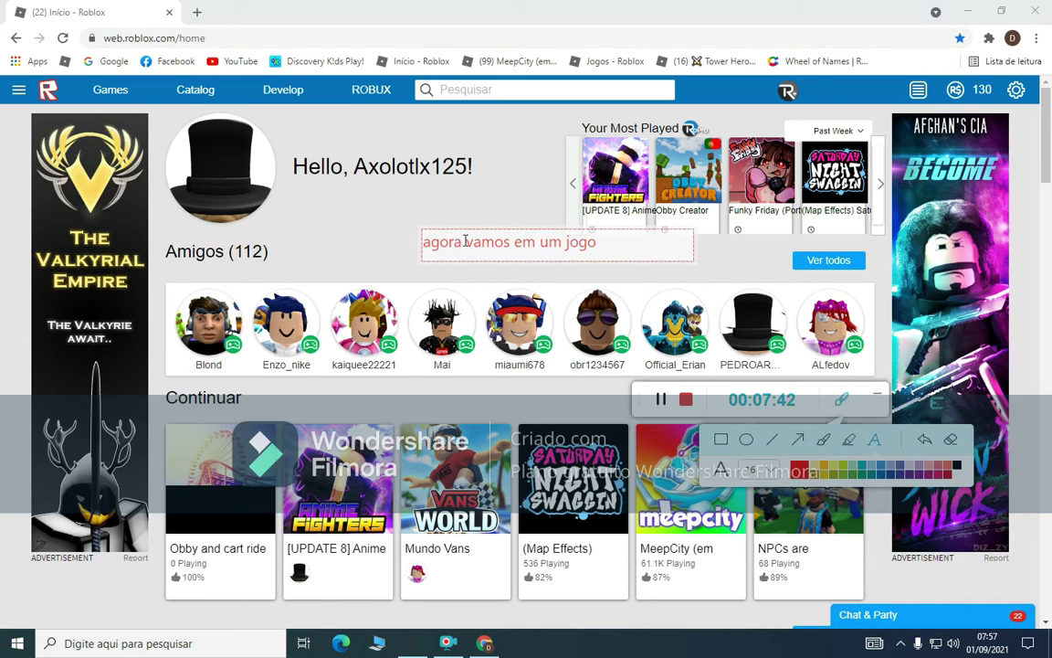
scroll(479, 417, down, 3)
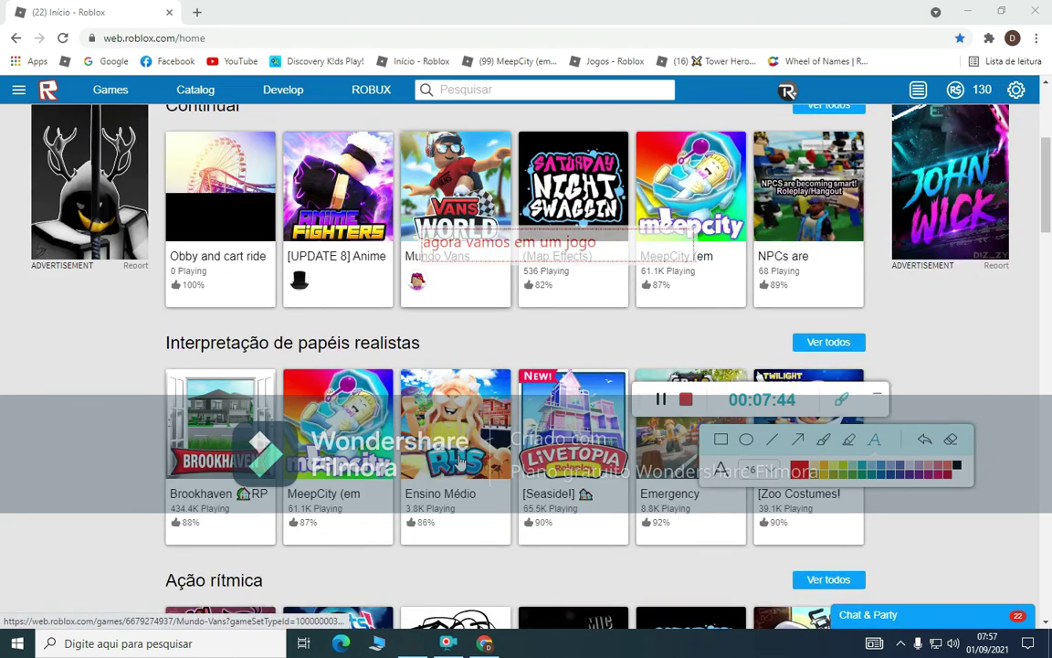
scroll(465, 457, up, 3)
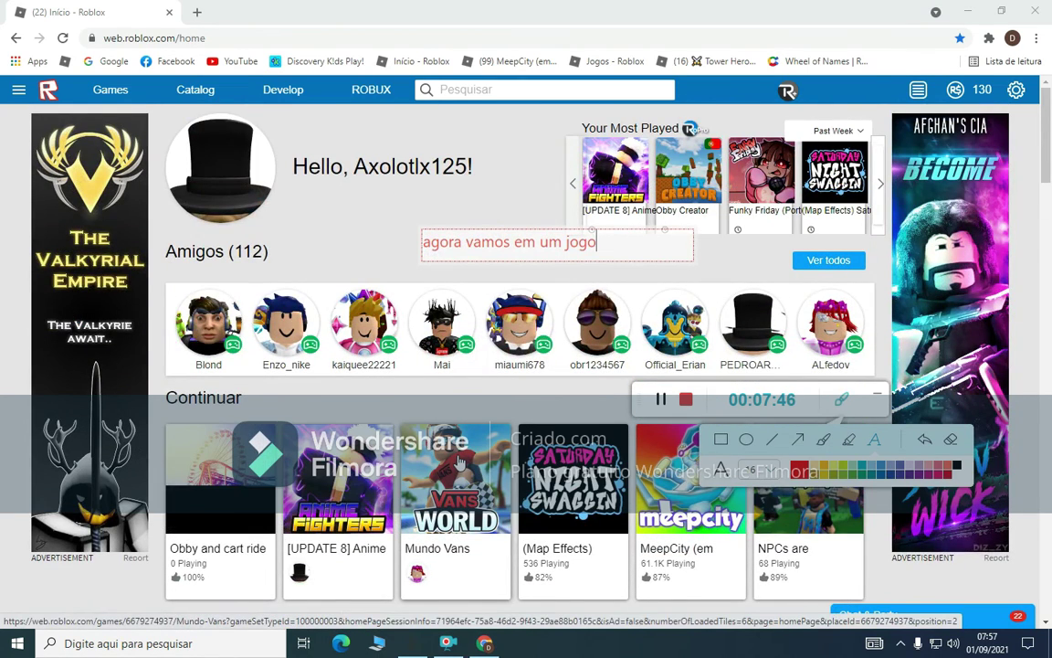
text(eu vo no )
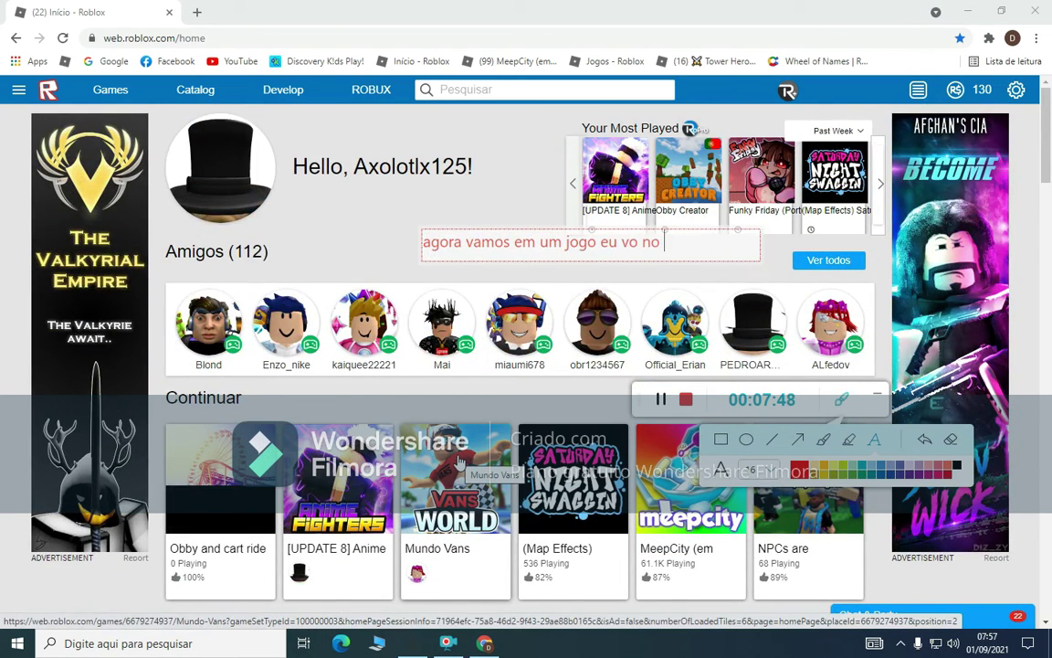
text(obby creat)
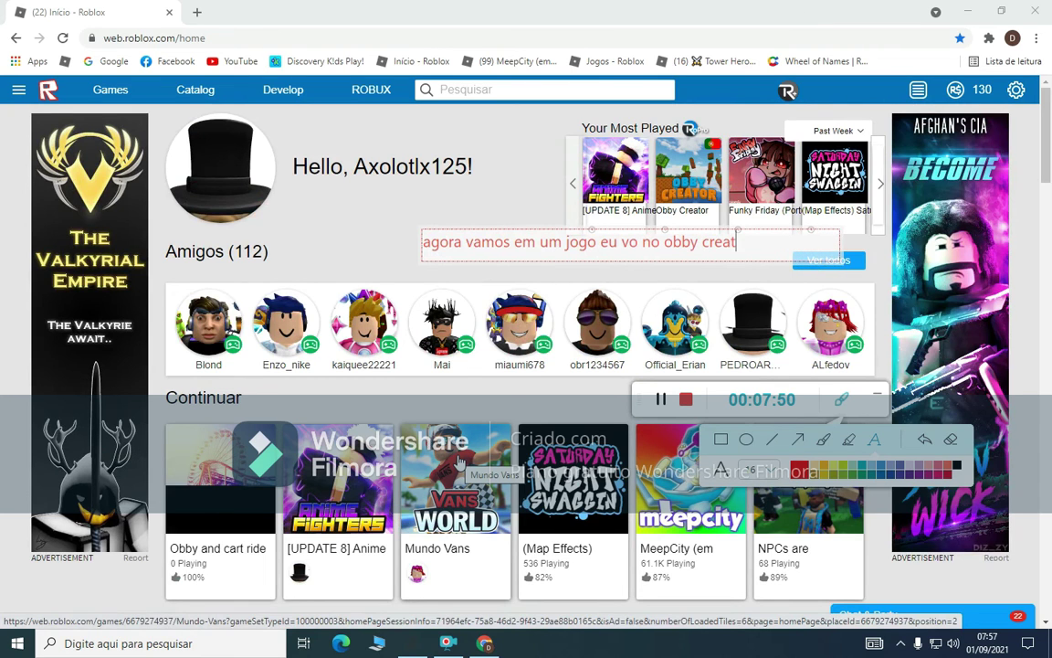
text(or)
click(493, 183)
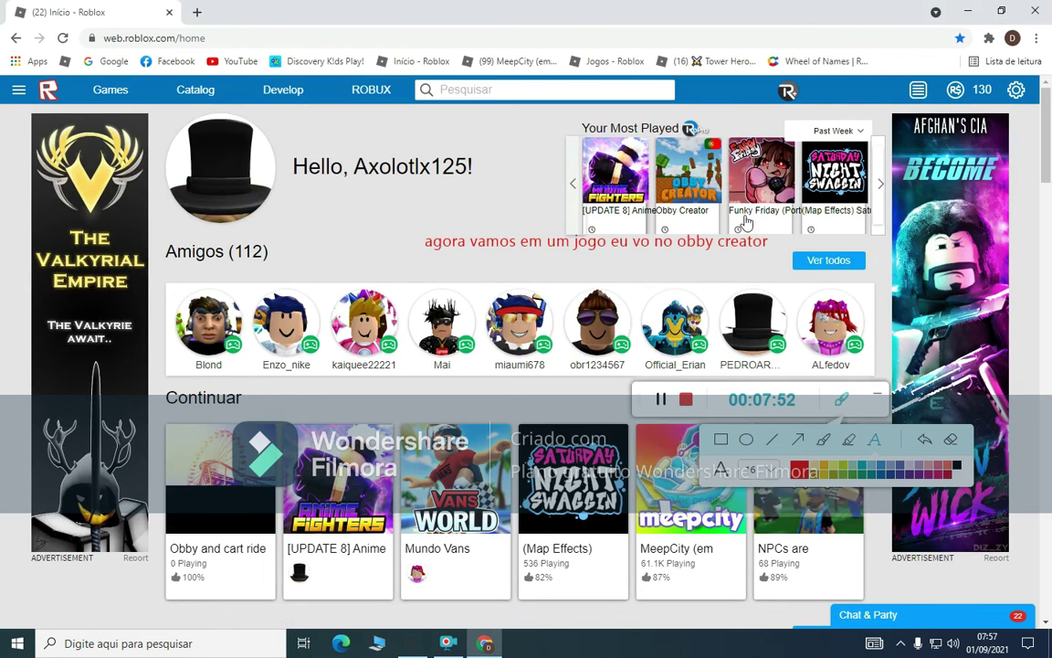
- Open the Obby Creator game page from the most played games and erase the annotation
drag(687, 155, 696, 162)
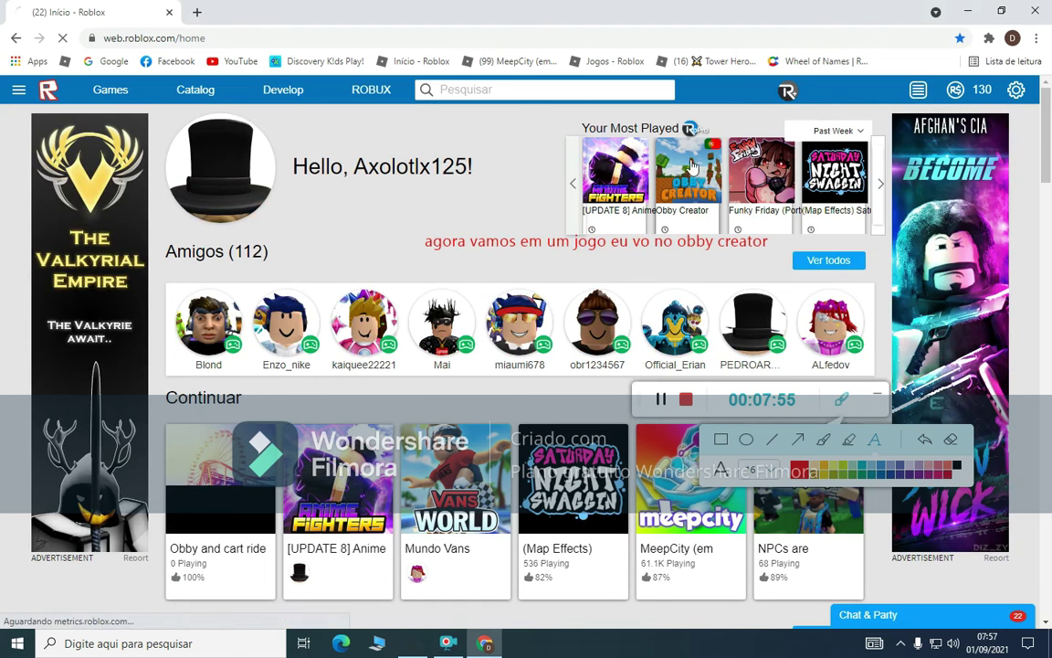
click(840, 404)
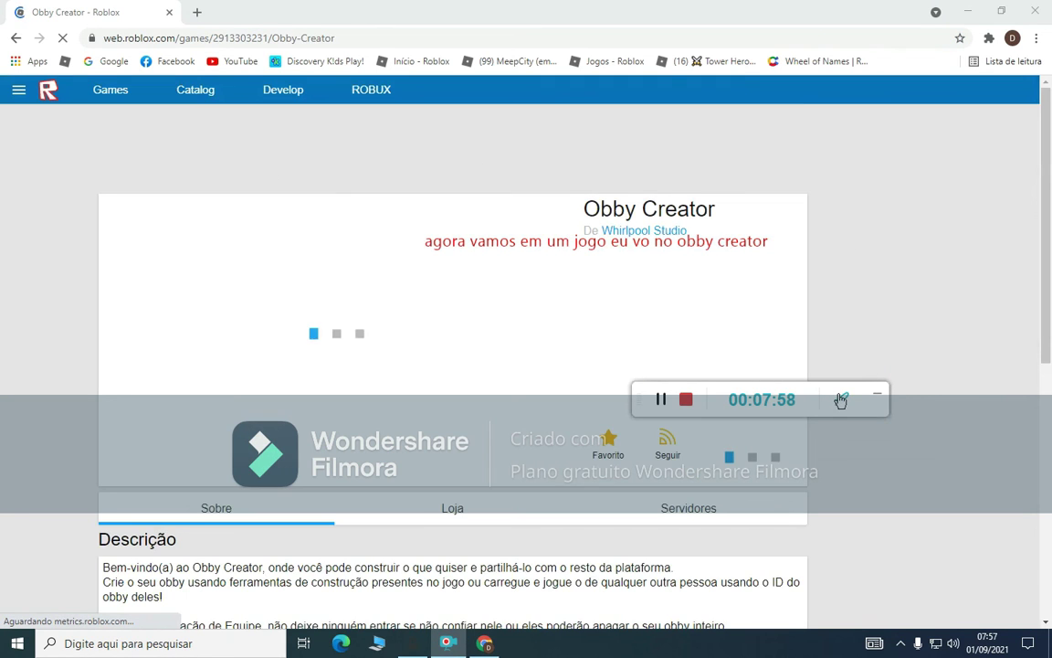
click(840, 399)
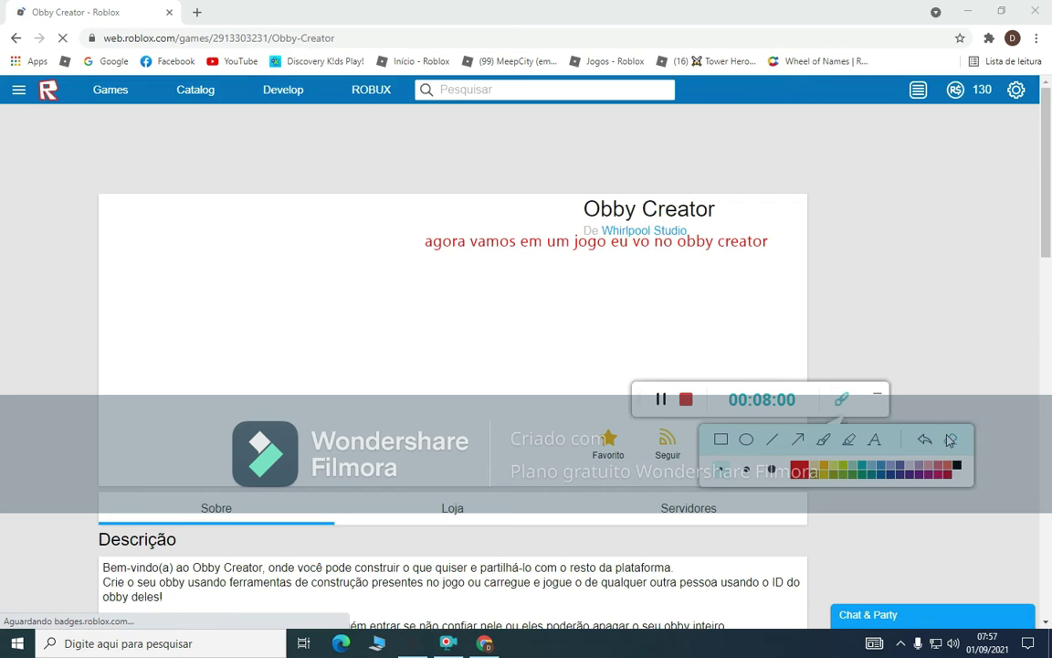
click(950, 440)
click(844, 399)
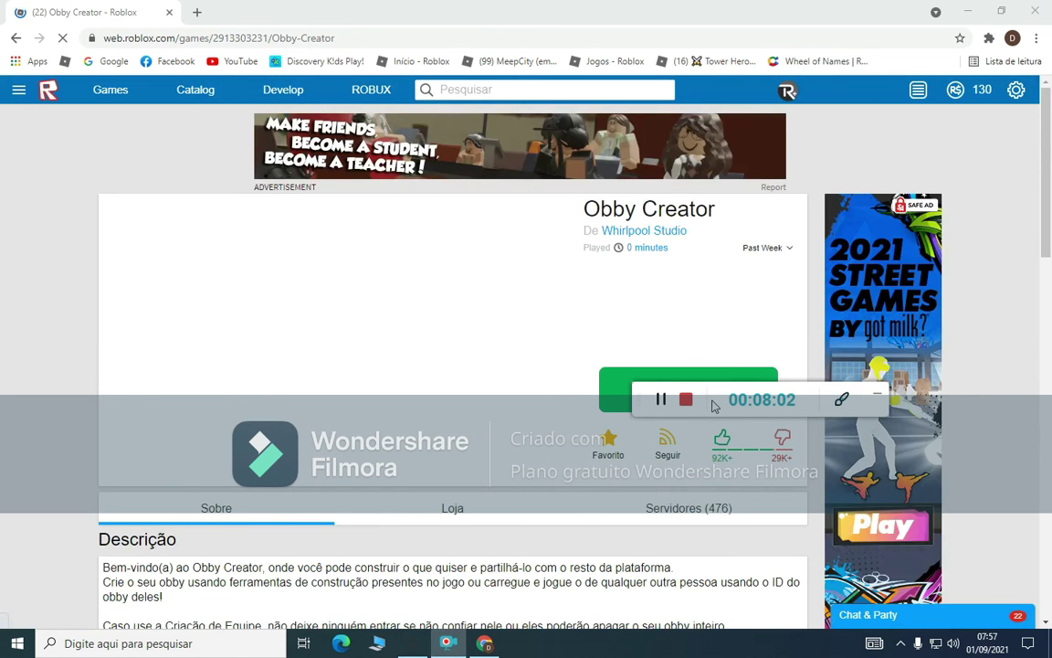
- Move the recorder toolbar clear of the game's Play button, start Obby Creator and allow the browser to open Roblox
drag(834, 392, 576, 575)
click(704, 389)
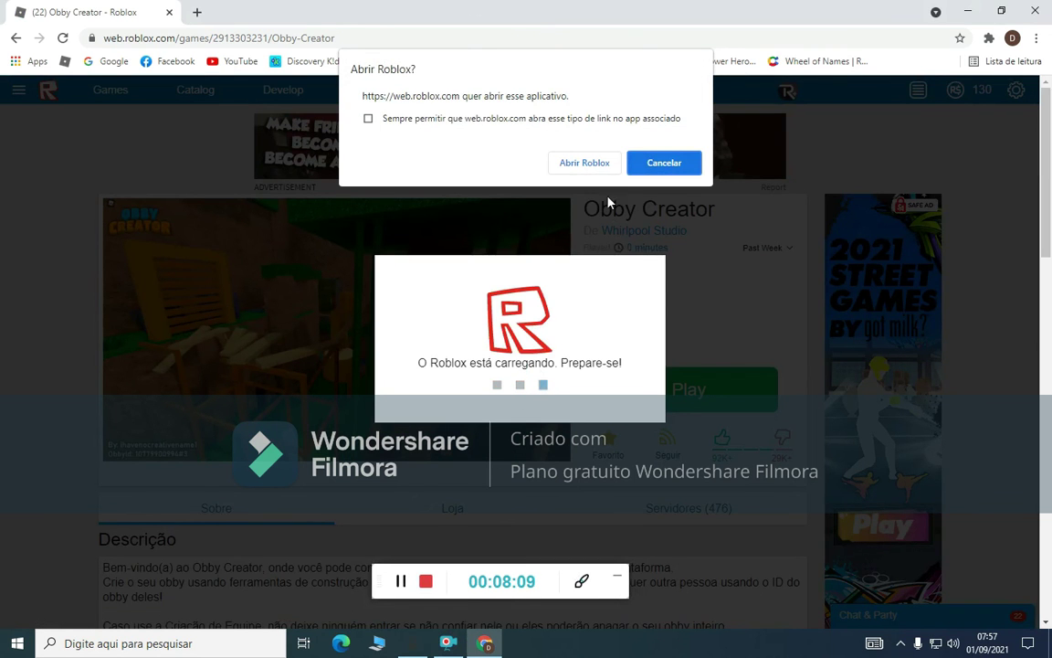
click(584, 163)
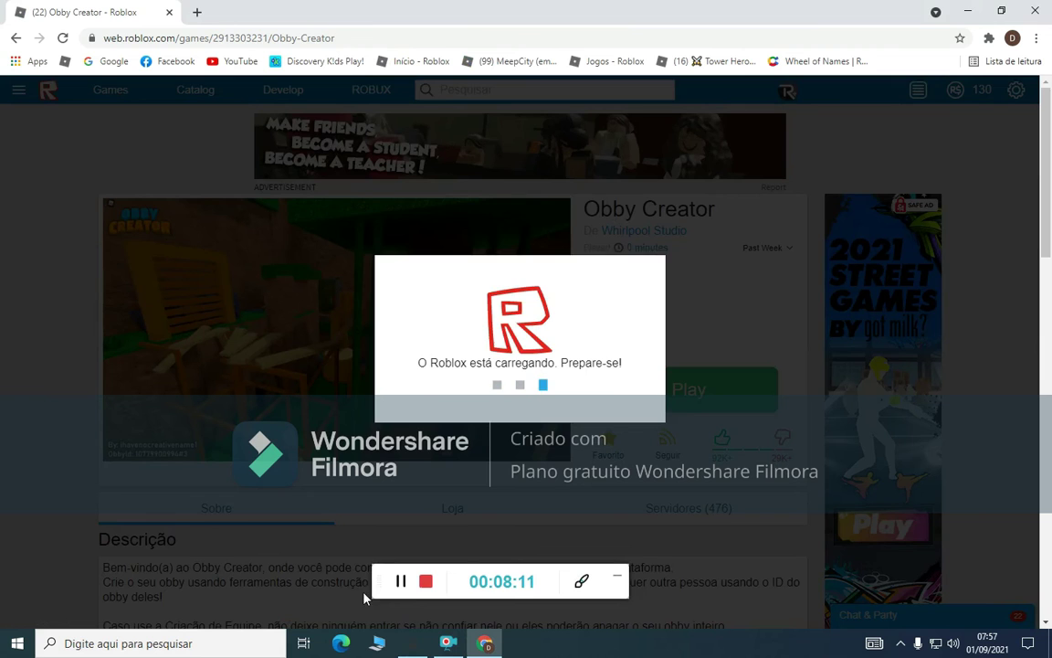